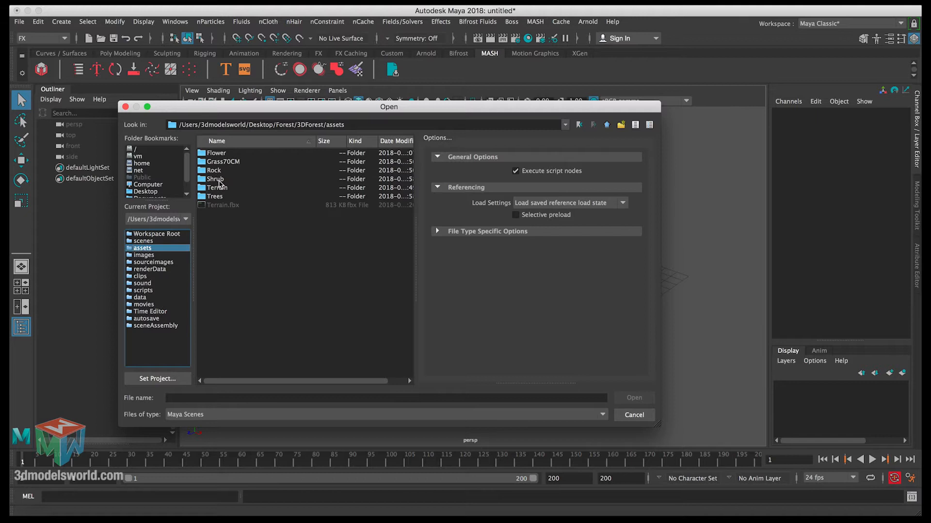
Step: Open the scene Rock-1.ma from the project's assets/Rock folder
double_click(213, 170)
click(219, 153)
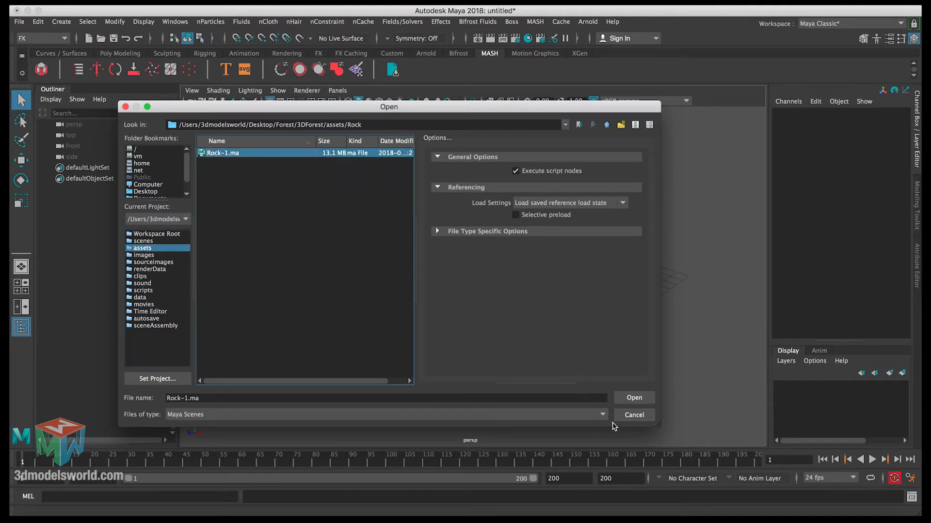
click(633, 398)
click(475, 268)
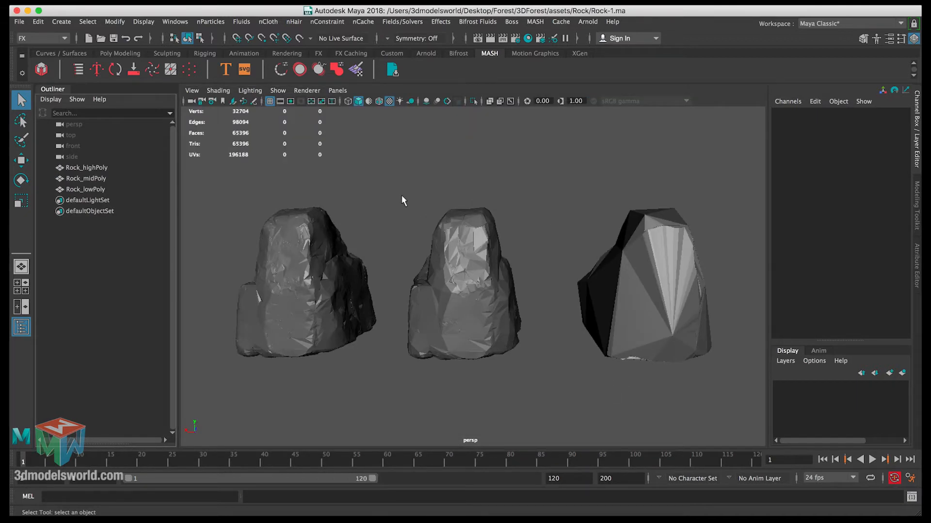
Step: Examine the high-, mid- and low-poly rocks one by one, comparing their wireframe density and polygon statistics
alt+drag(496, 246, 477, 249)
click(364, 246)
alt+drag(365, 245, 382, 238)
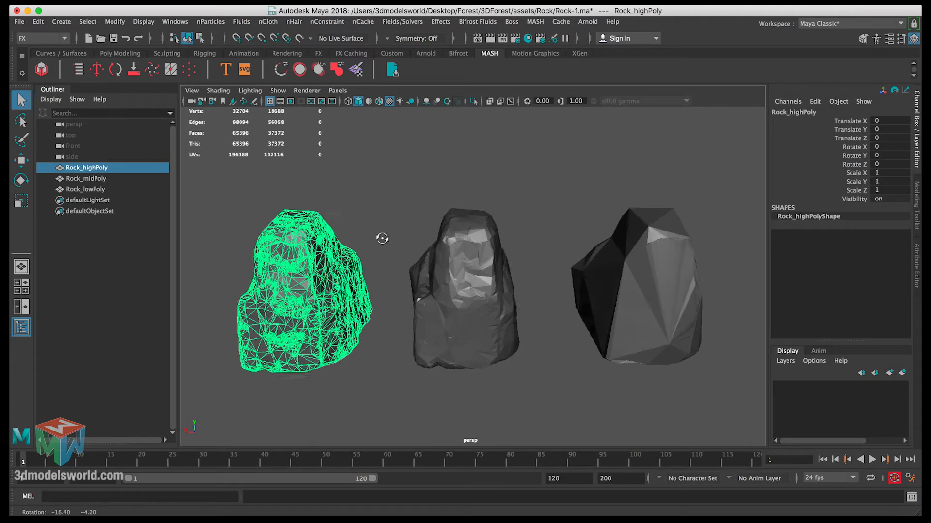
click(445, 267)
click(616, 288)
alt+drag(616, 288, 607, 309)
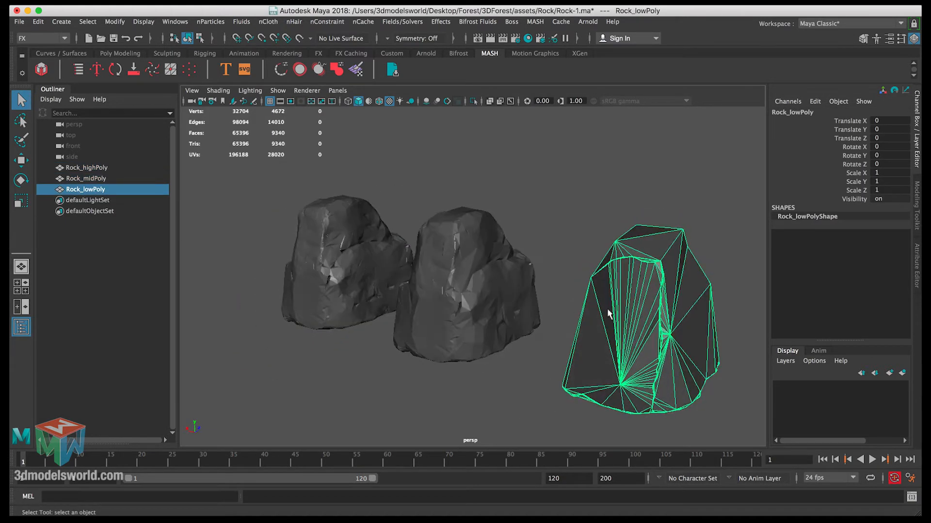
click(466, 259)
click(342, 244)
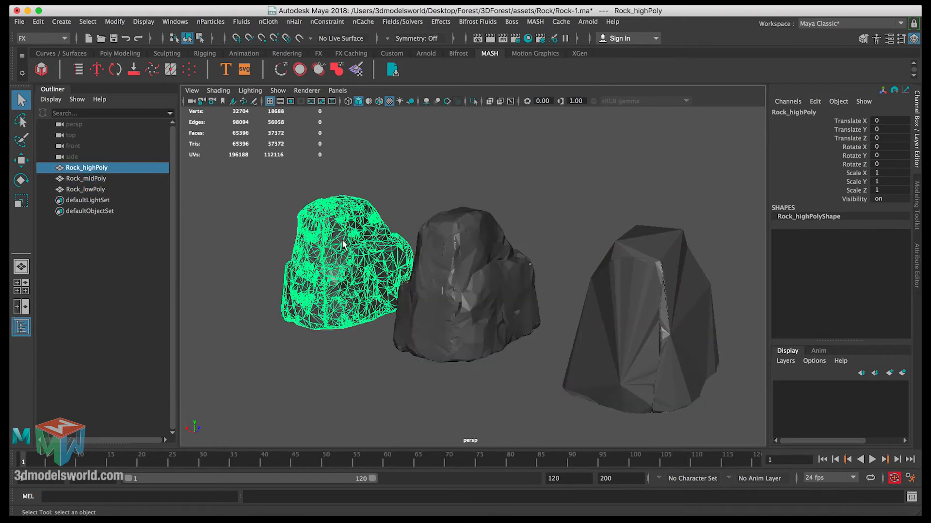
click(483, 189)
alt+drag(483, 189, 542, 253)
Step: Assign a new Arnold aiStandardSurface material to the low-, mid- and high-poly rocks together
click(542, 253)
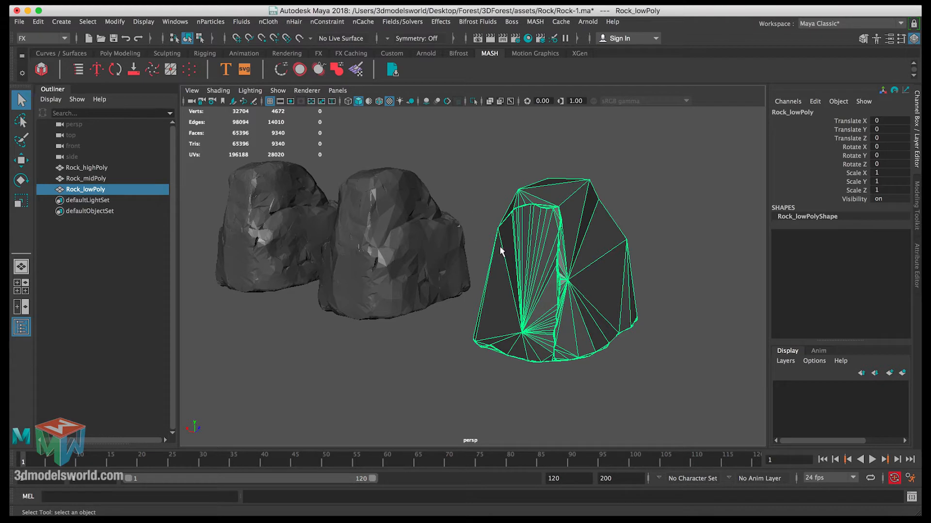
shift+click(408, 258)
shift+click(317, 237)
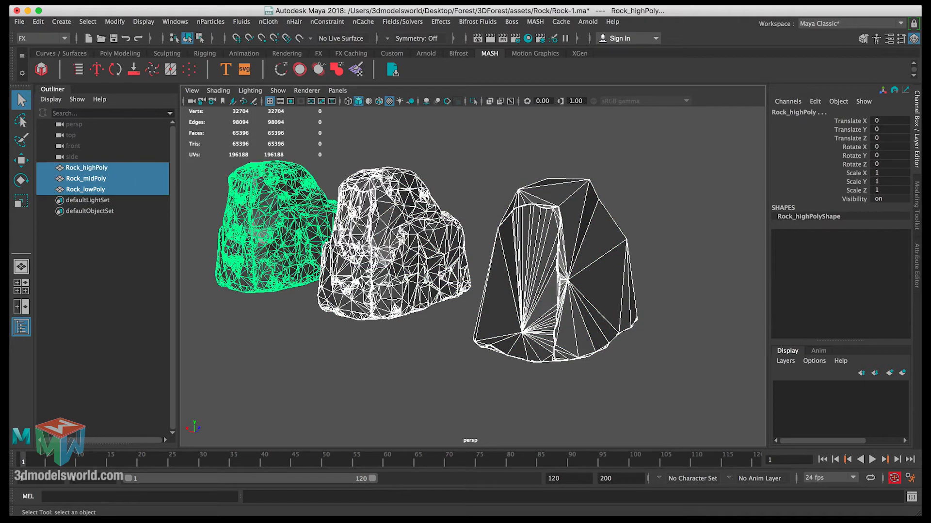
right_click(401, 242)
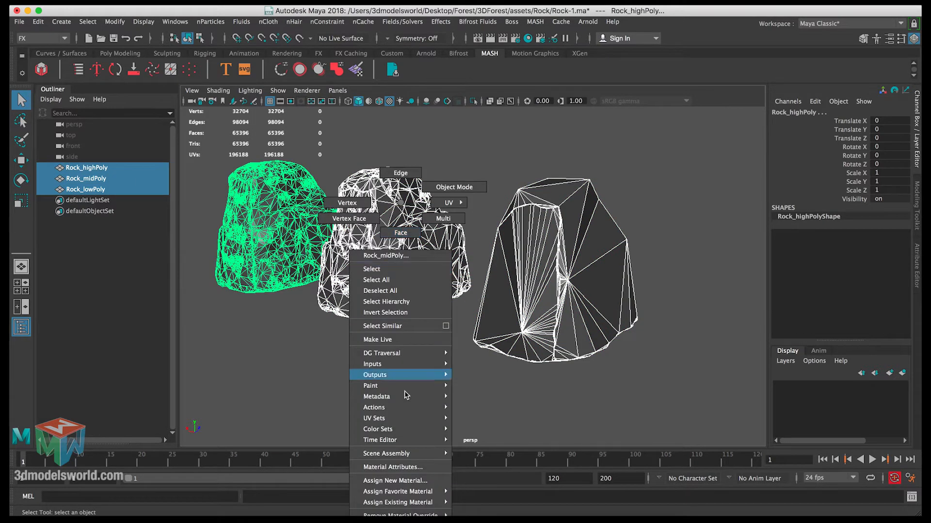
click(406, 481)
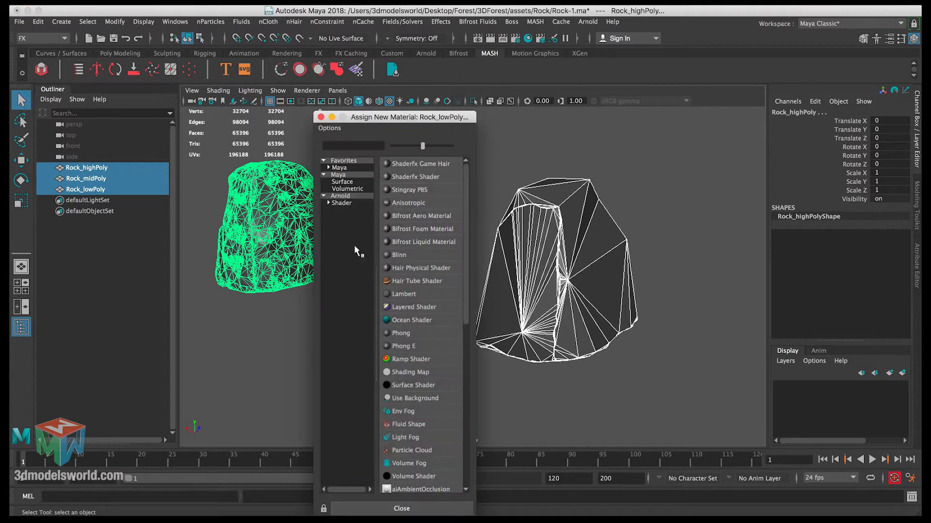
click(345, 197)
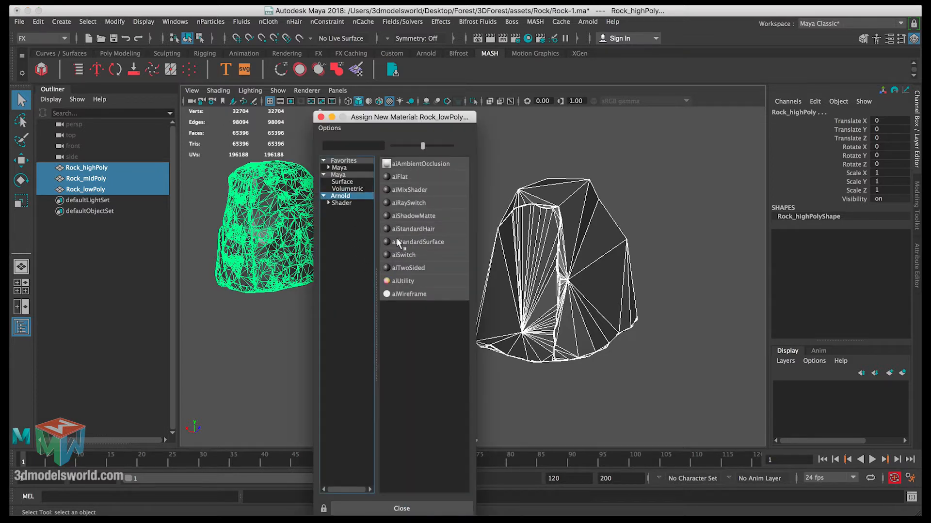
click(412, 242)
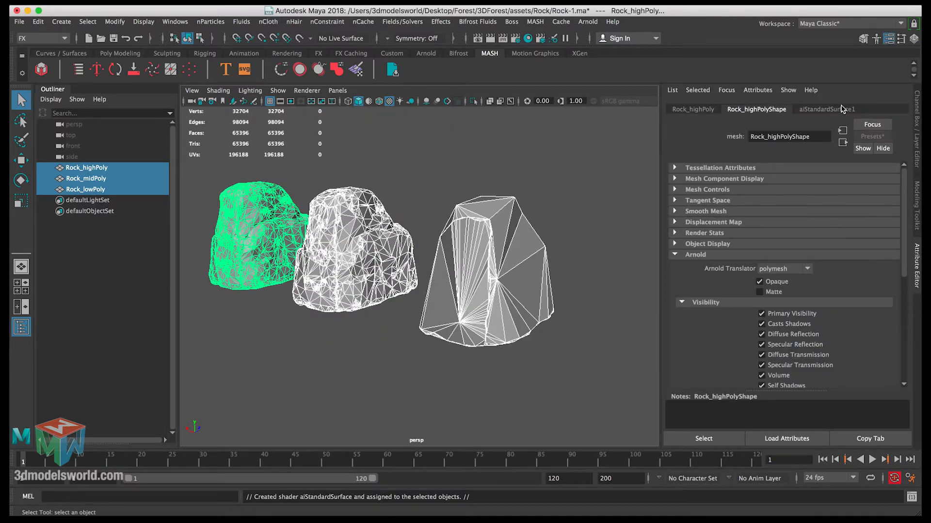
Step: Rename the rocks' new material to ai_Rock
click(842, 109)
drag(756, 137, 827, 138)
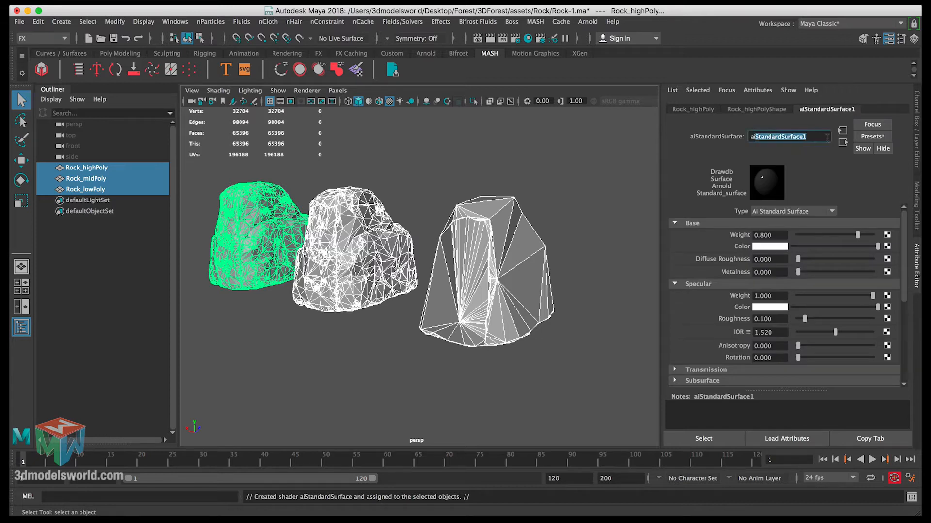
key(BackSpace)
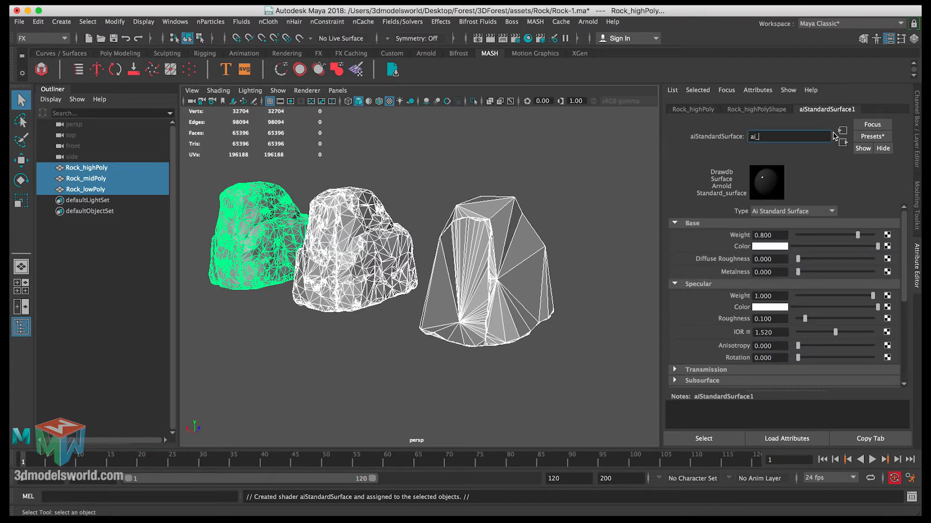
text(_Rock)
key(Return)
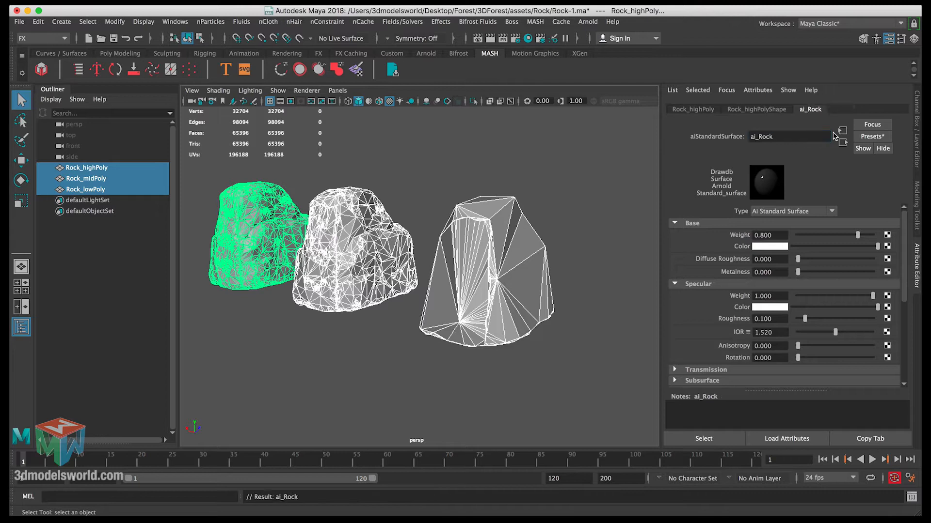
Step: Connect a File texture to ai_Rock's base color and load Rock_diffuse.jpg from the sourceimages/rock_textures folder
click(886, 246)
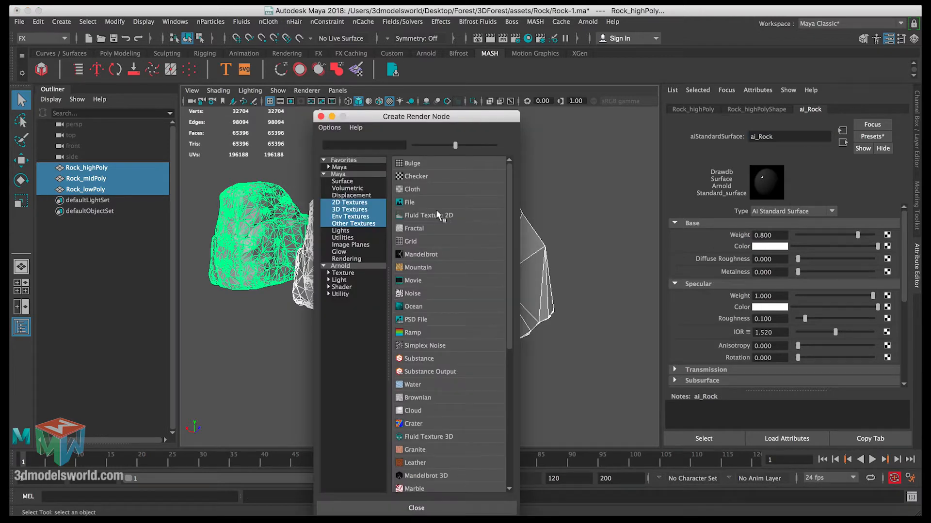
click(414, 205)
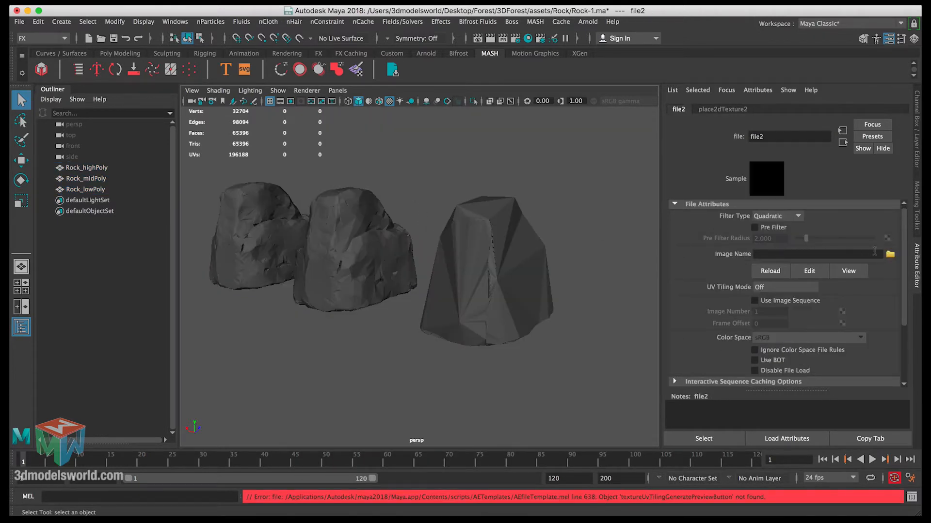
click(890, 254)
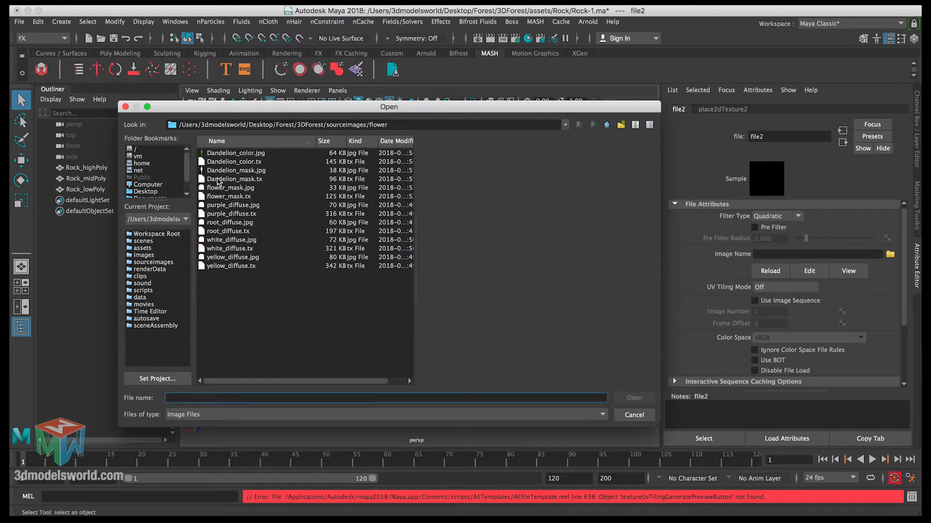
click(607, 125)
double_click(228, 196)
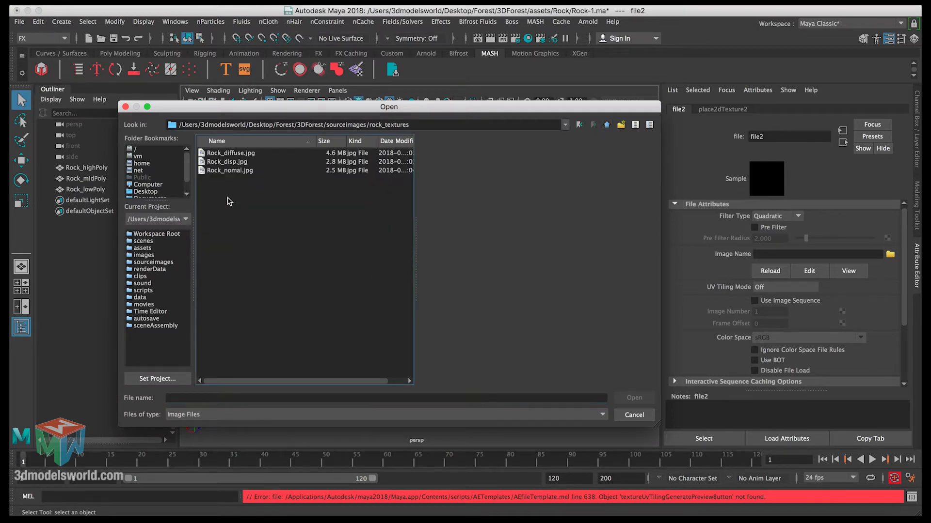
click(226, 153)
click(630, 396)
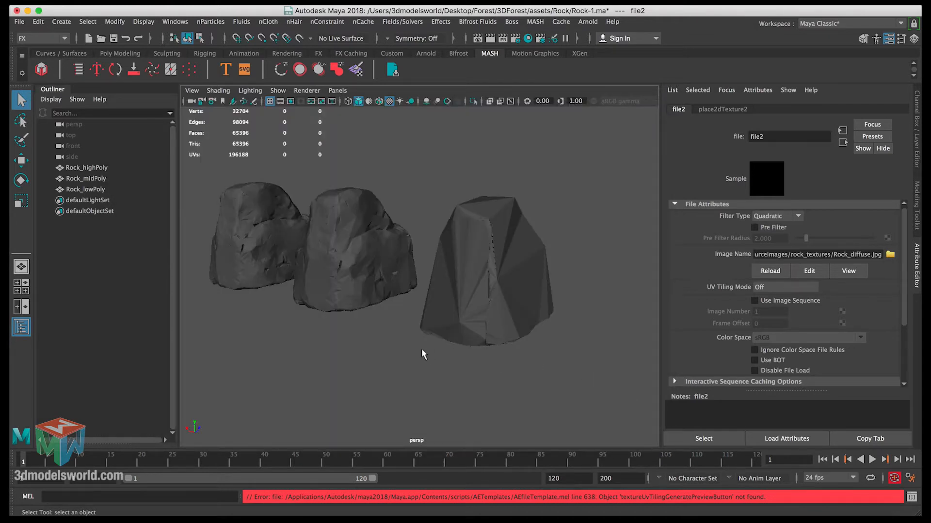
alt+drag(421, 334, 409, 349)
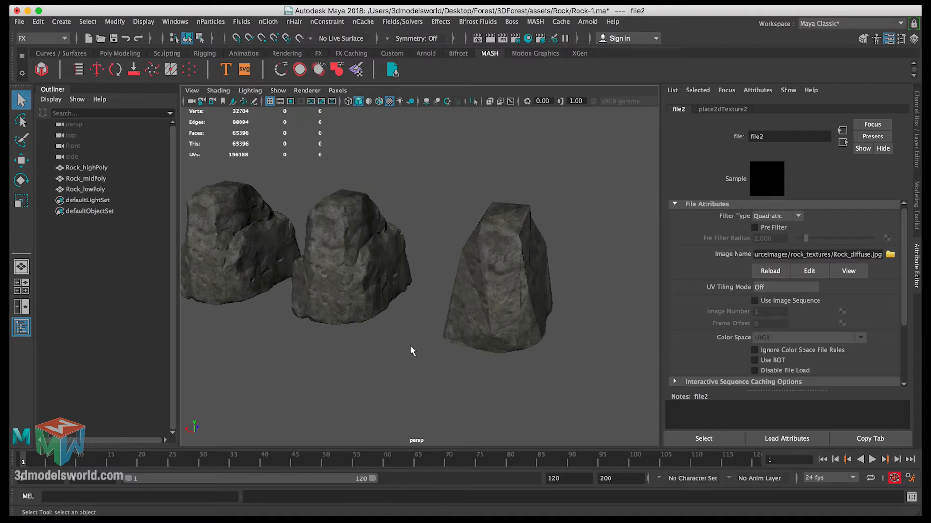
alt+drag(448, 319, 432, 304)
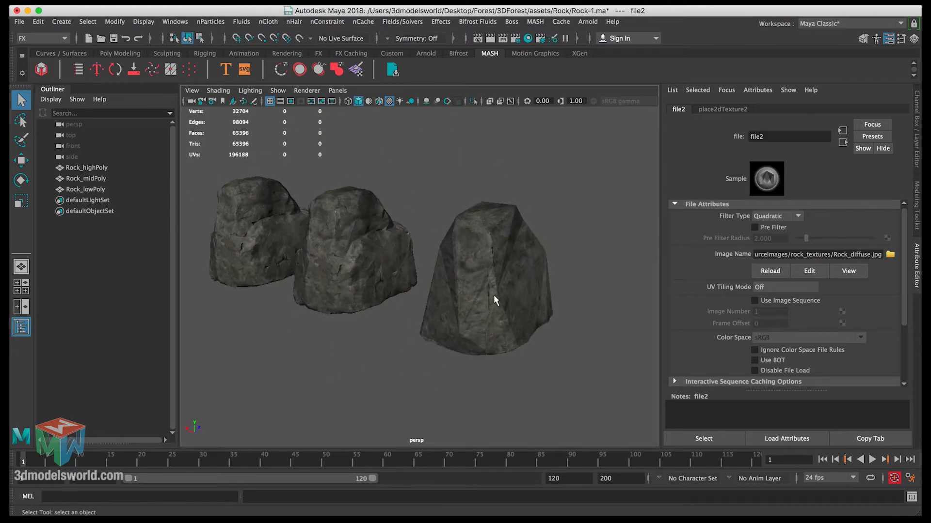
Step: Lower ai_Rock's specular weight and set its specular roughness to about 0.485
click(516, 255)
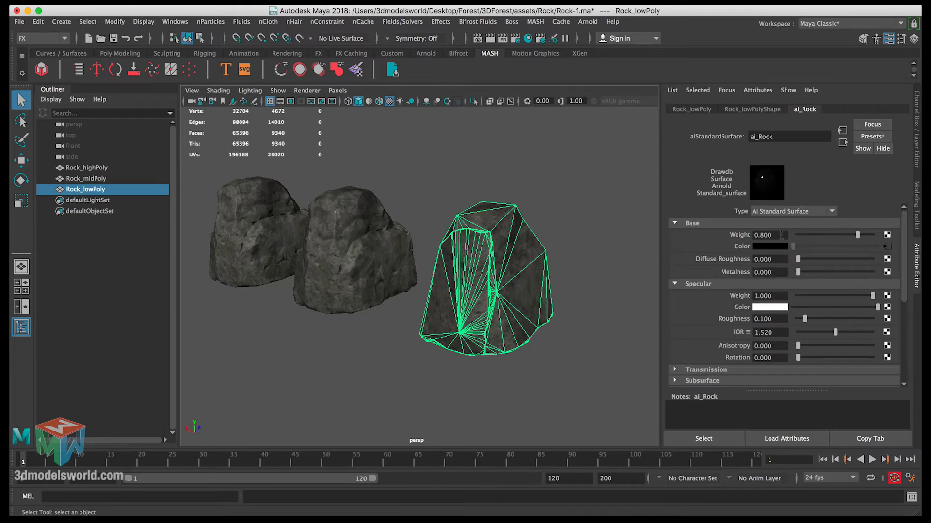
click(815, 296)
click(826, 318)
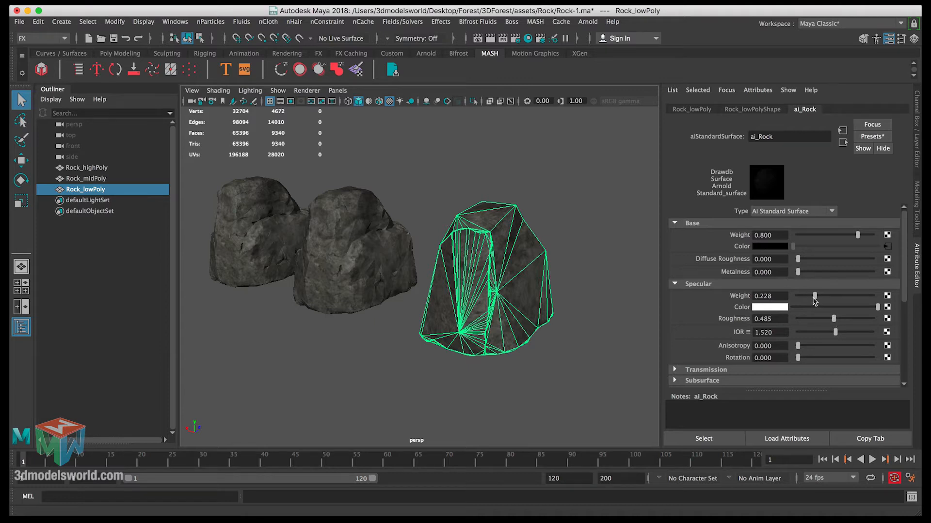
drag(814, 297, 817, 297)
Step: Connect a File texture to ai_Rock's bump mapping and set the bump node to use Tangent Space Normals
drag(902, 295, 903, 377)
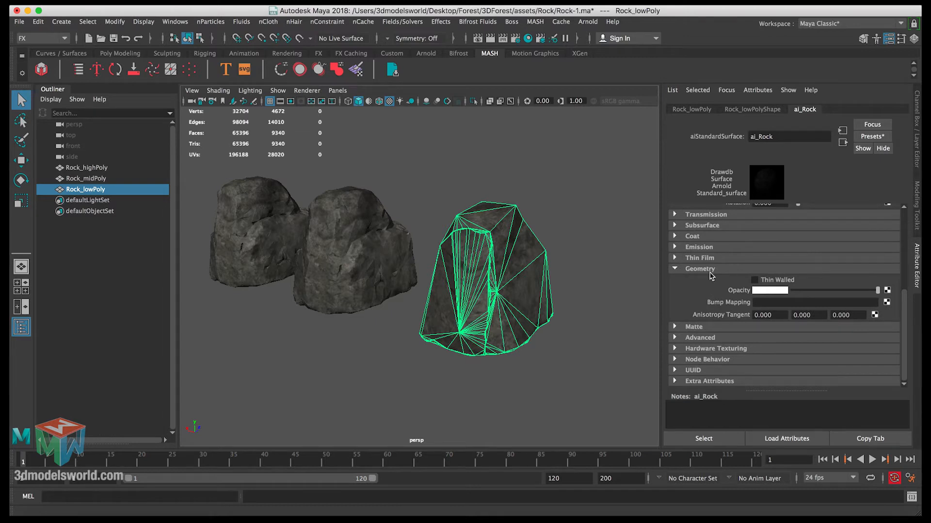
click(886, 302)
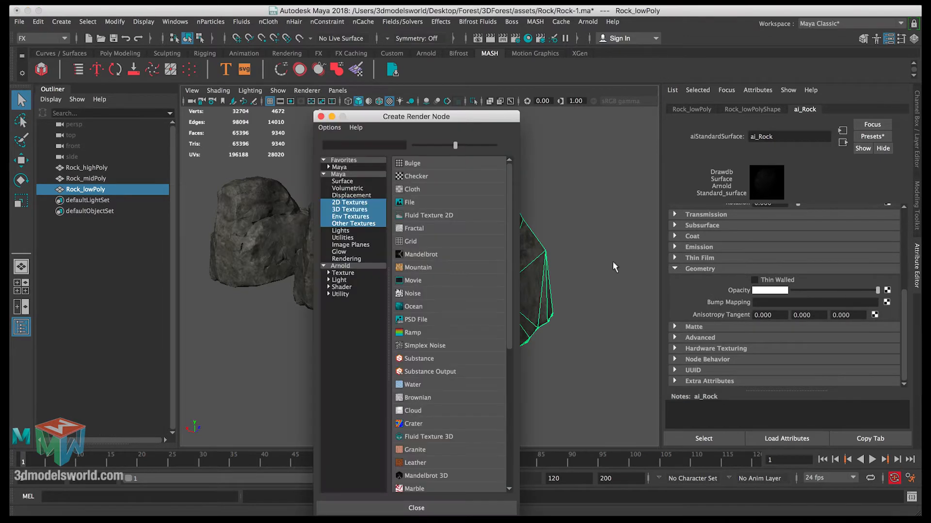
click(426, 202)
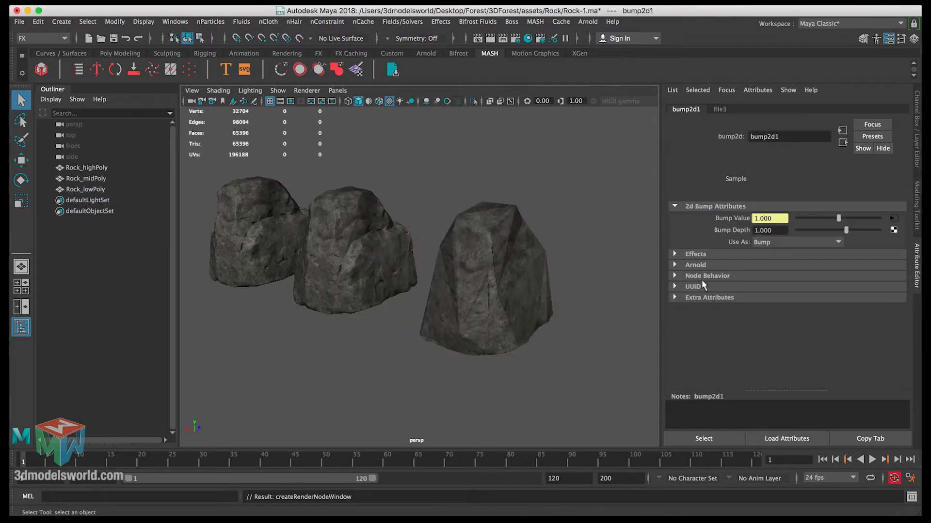
click(780, 247)
click(778, 266)
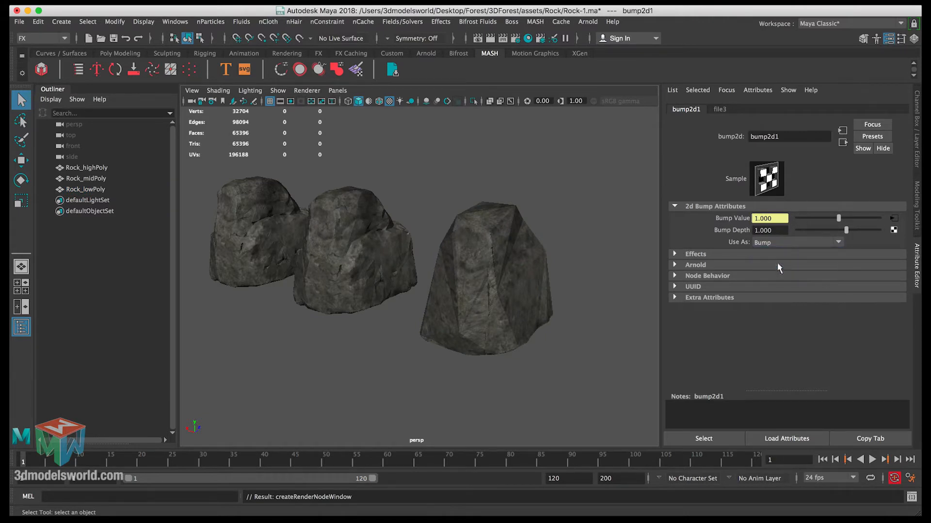
Step: Load Rock_nomal.jpg from the rock_textures folder into the bump node's file texture
click(893, 218)
click(890, 253)
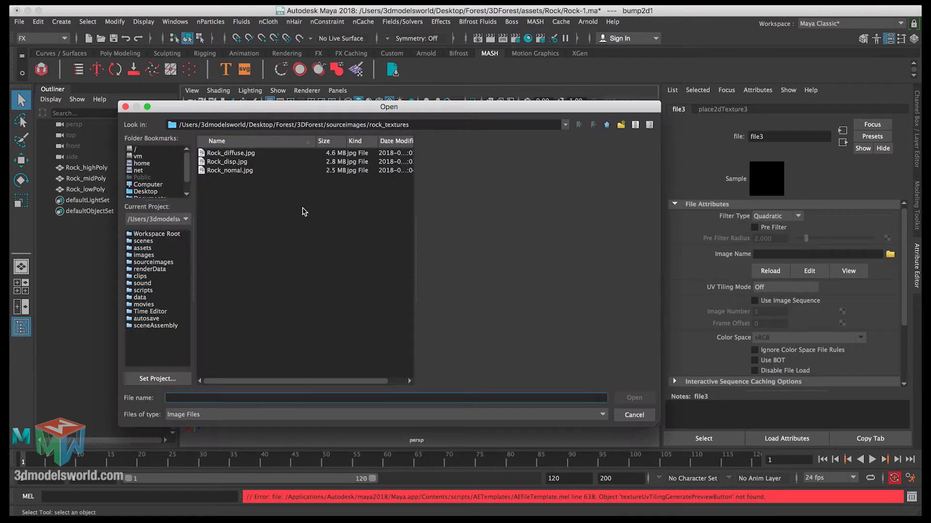
click(242, 172)
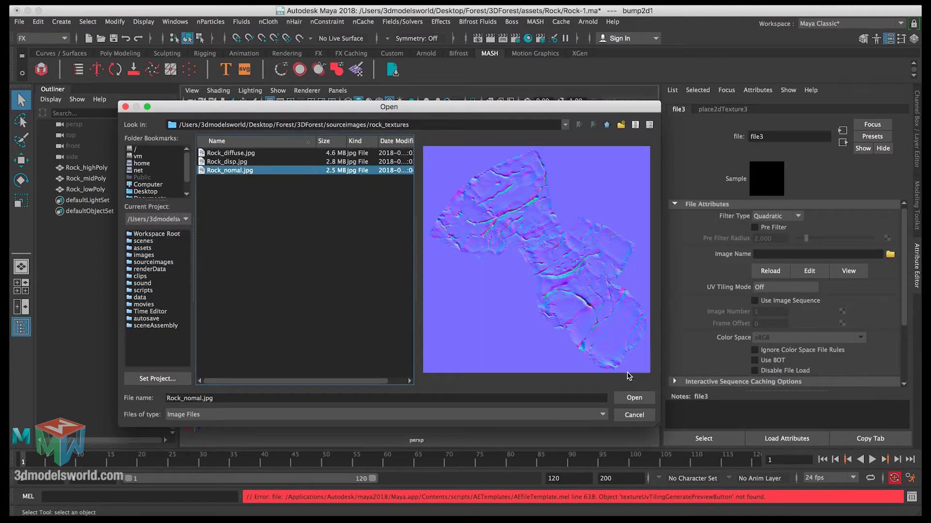
click(633, 397)
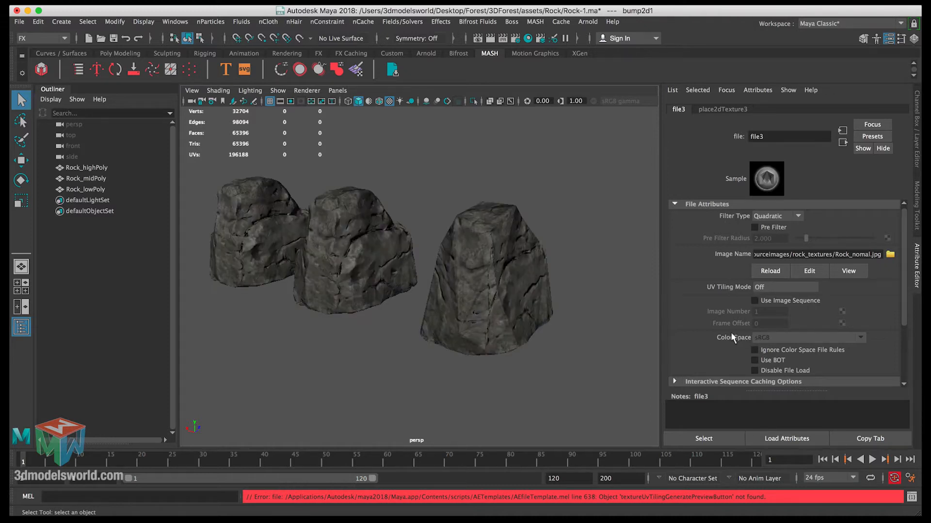
Step: Review the normal map's file and bump settings, and examine the low-poly rock's surface detail up close
scroll(853, 307, down, 3)
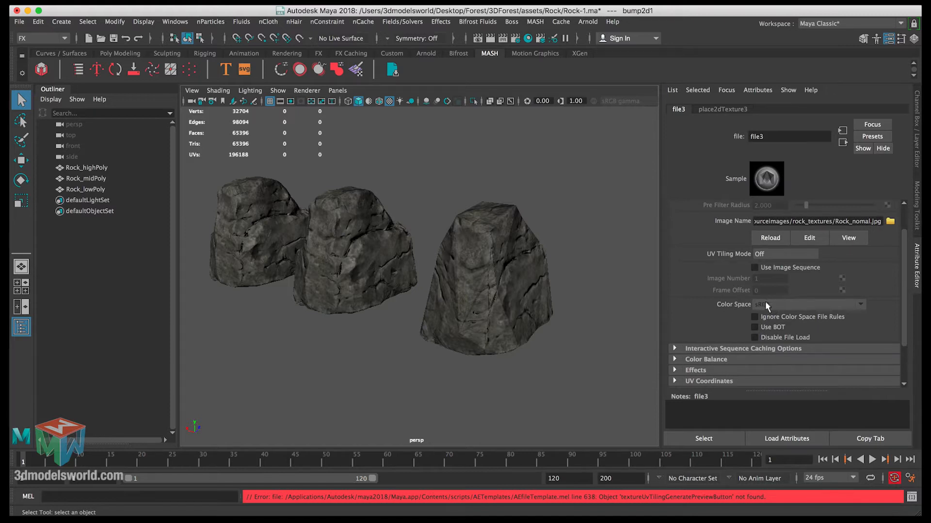
click(843, 143)
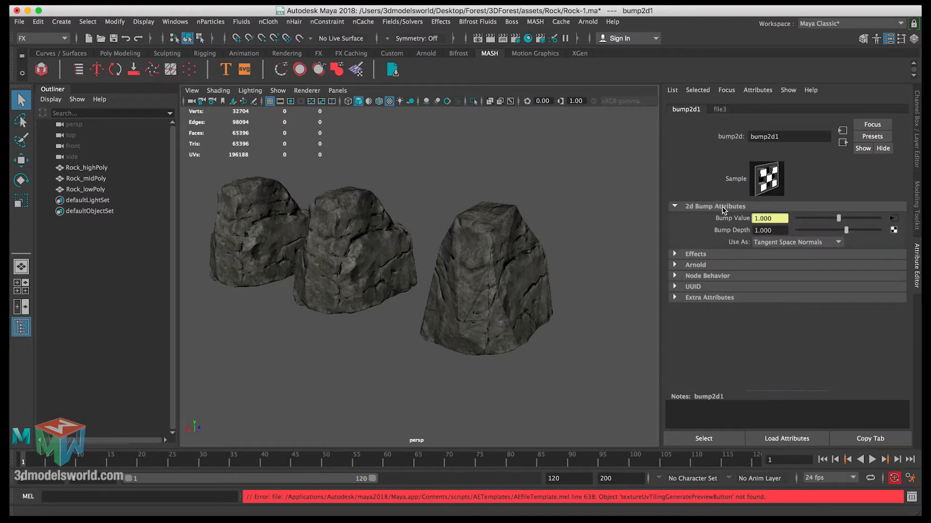
click(892, 220)
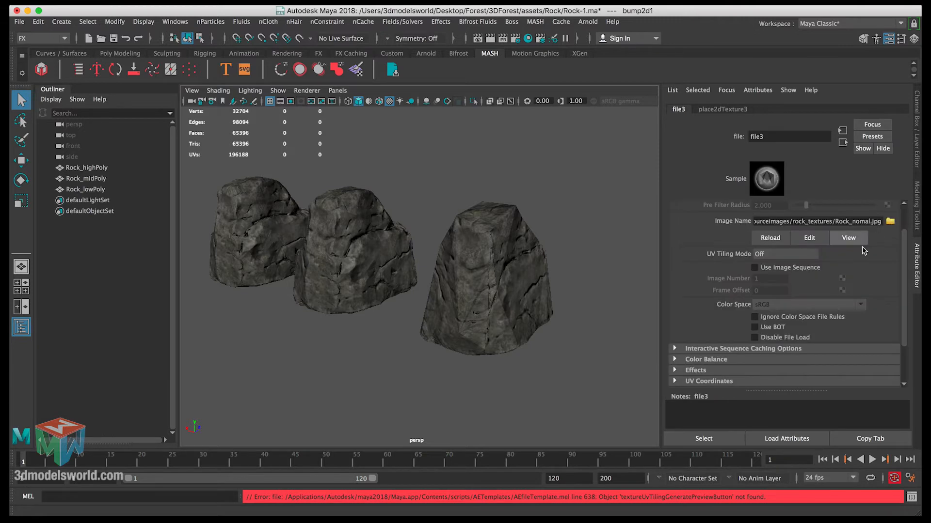
click(603, 293)
alt+drag(603, 294, 477, 270)
scroll(477, 270, up, 5)
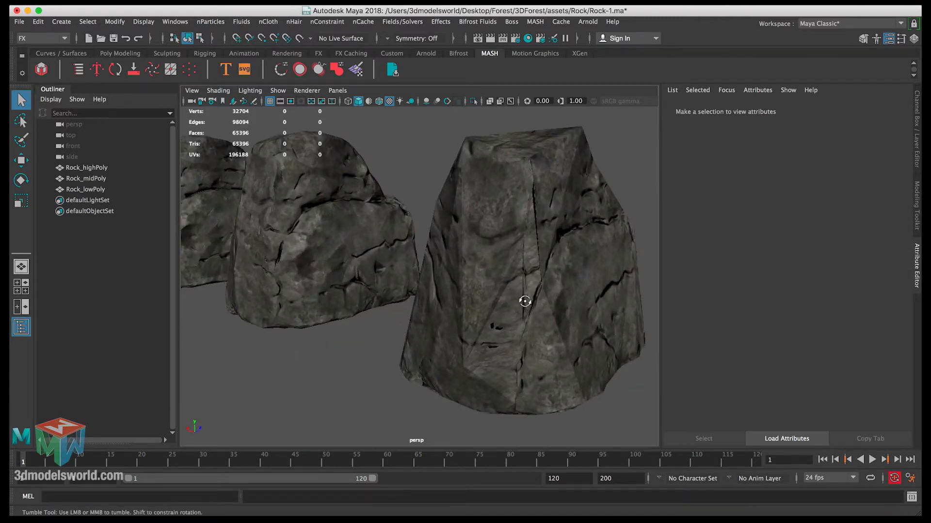
alt+drag(524, 301, 532, 300)
click(531, 304)
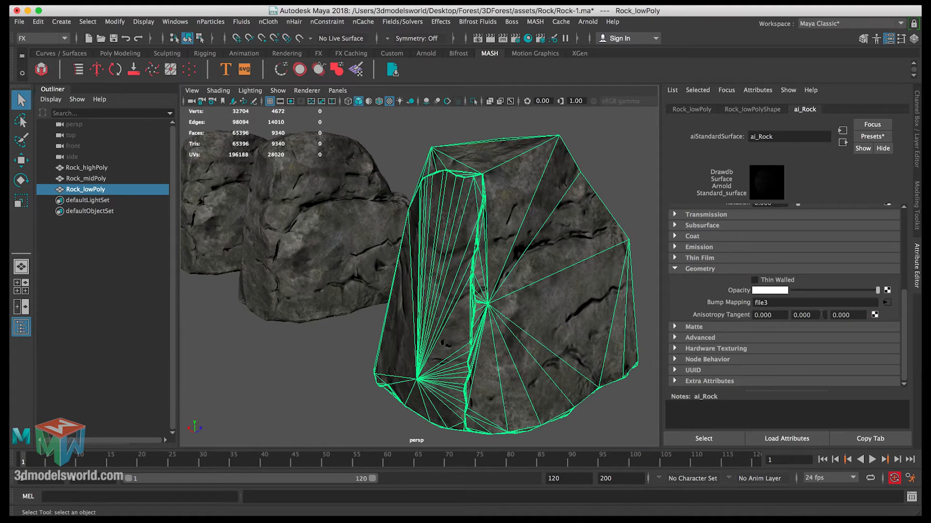
Step: Set the bump depth of ai_Rock's normal map bump node to 0.1
click(884, 303)
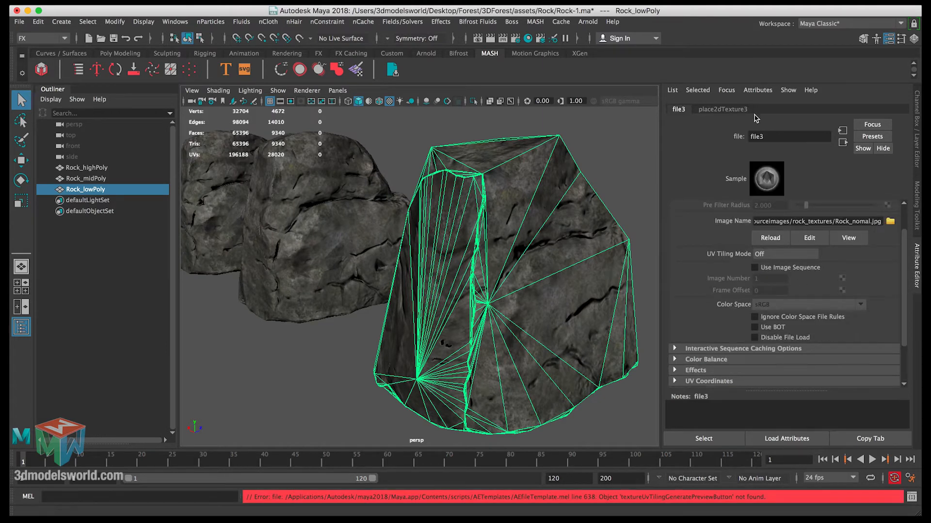
click(842, 143)
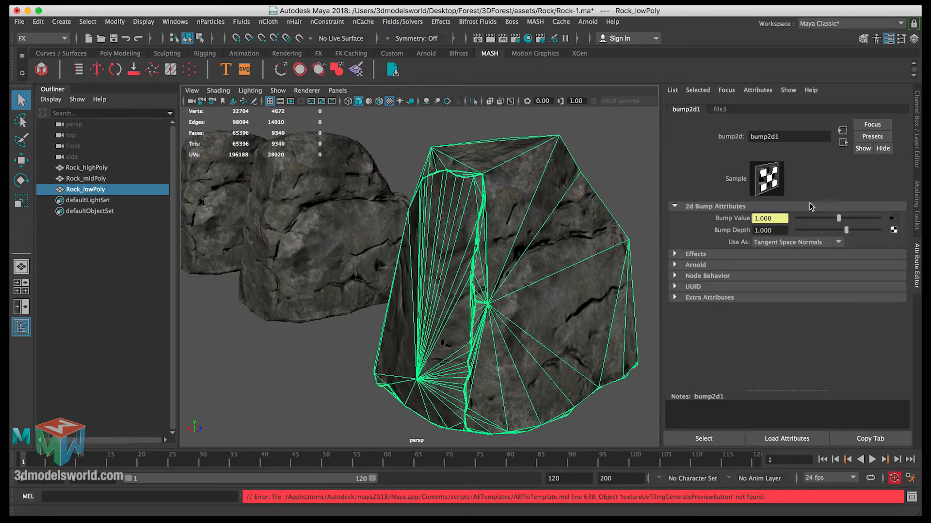
click(774, 231)
text(0.1)
key(Return)
Step: Examine how the reduced bump depth looks on the low-poly and mid-poly rocks from several angles
alt+right_drag(532, 246, 450, 234)
alt+drag(450, 234, 447, 266)
click(459, 229)
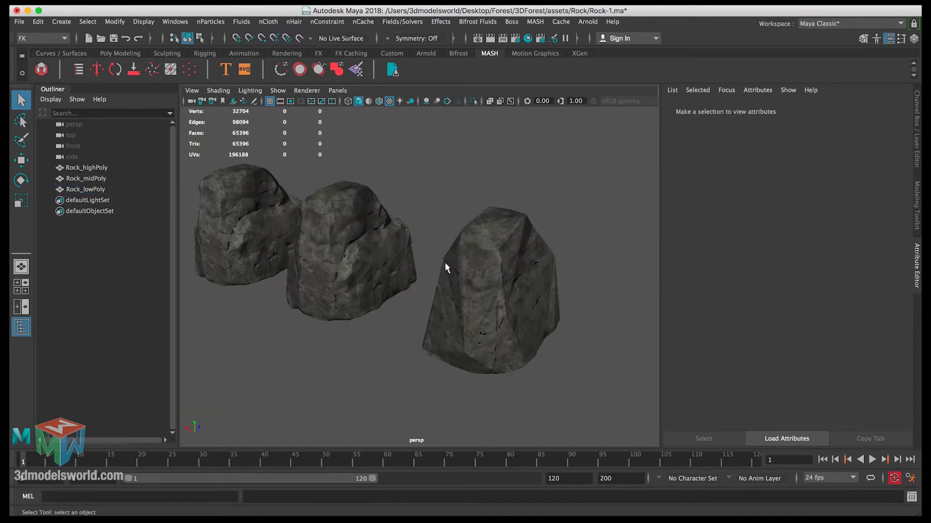
alt+right_drag(449, 276, 398, 257)
alt+drag(398, 257, 427, 241)
click(495, 277)
alt+drag(448, 312, 431, 270)
click(366, 270)
alt+drag(367, 269, 392, 263)
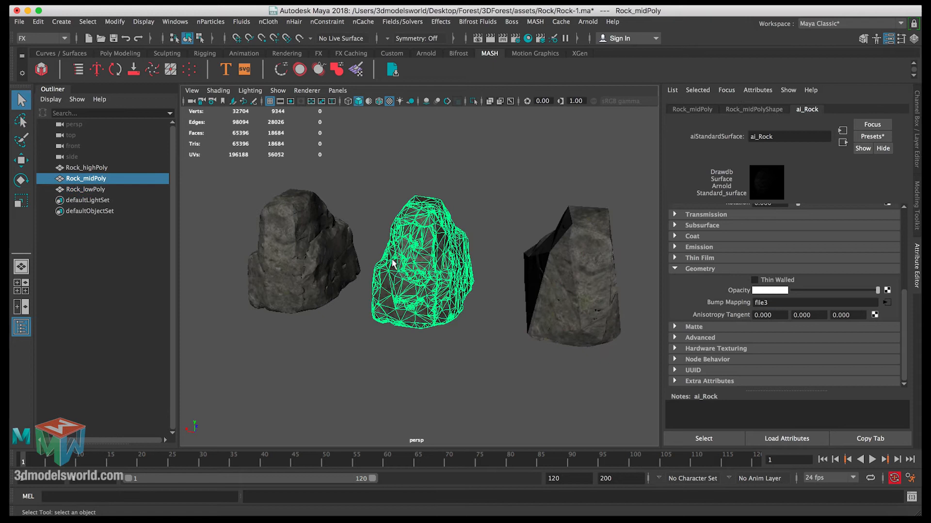
Step: Compare the polygon counts and textured appearance of the high-, mid- and low-poly rocks
click(332, 239)
click(400, 211)
click(574, 284)
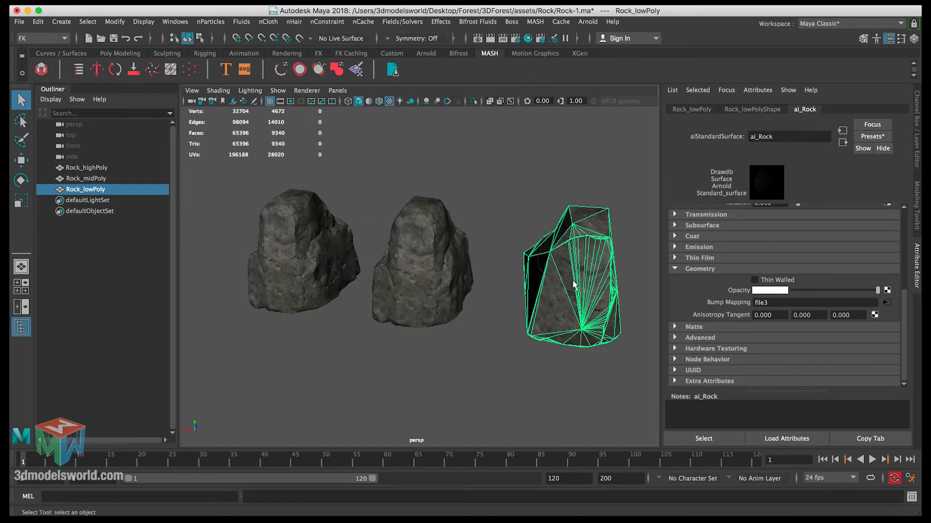
alt+drag(574, 285, 555, 282)
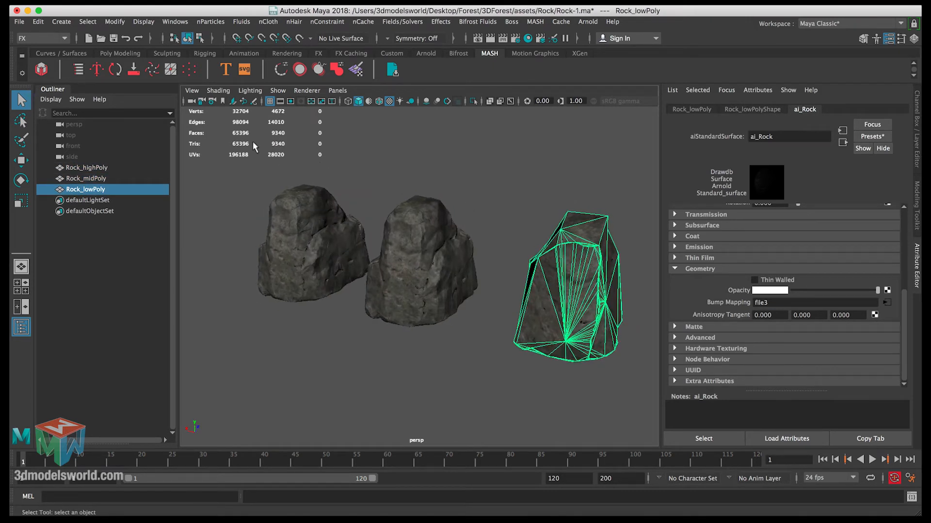
alt+drag(539, 273, 423, 274)
click(380, 280)
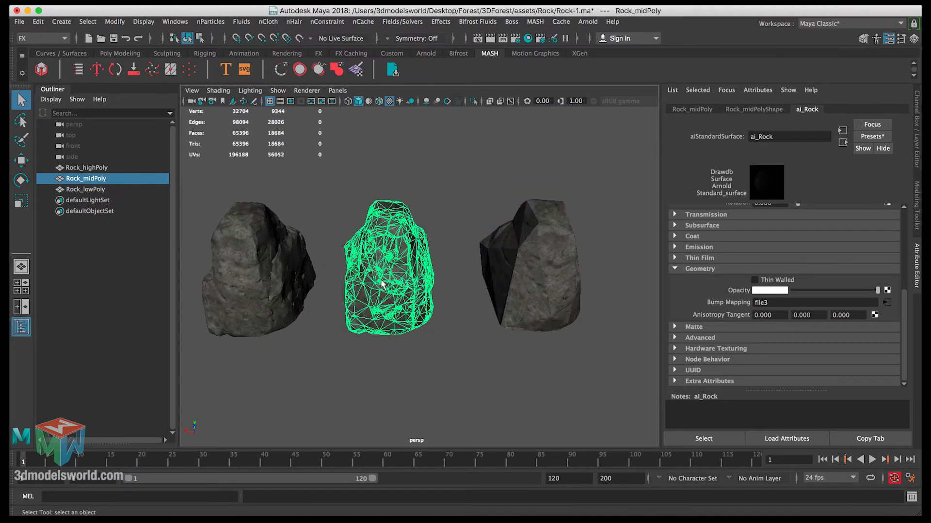
mouse_move(352, 250)
alt+mouse_down()
mouse_move(370, 263)
mouse_move(356, 239)
alt+mouse_up()
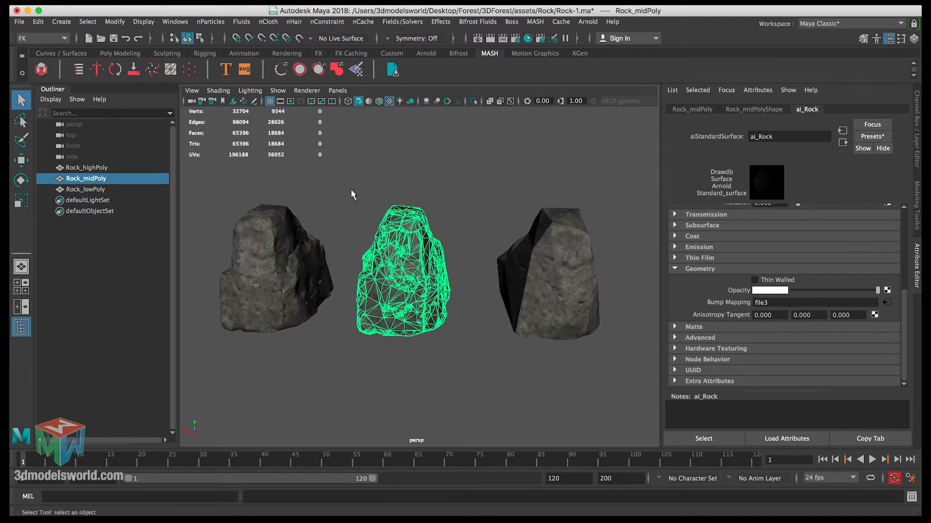
click(561, 257)
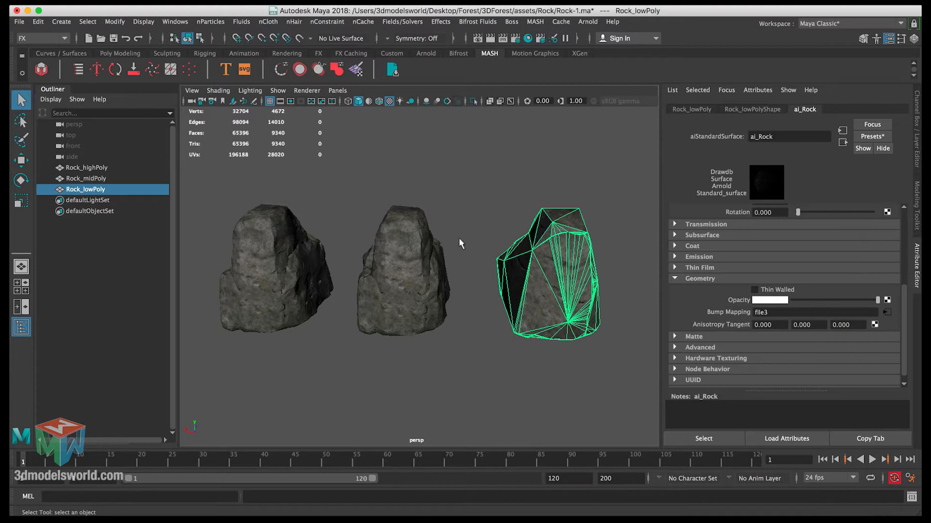
click(299, 272)
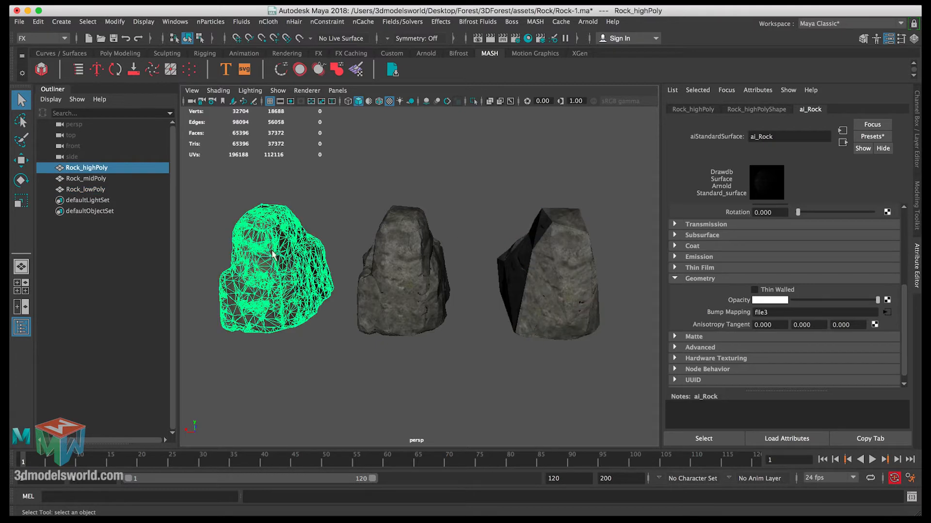
click(418, 255)
click(534, 245)
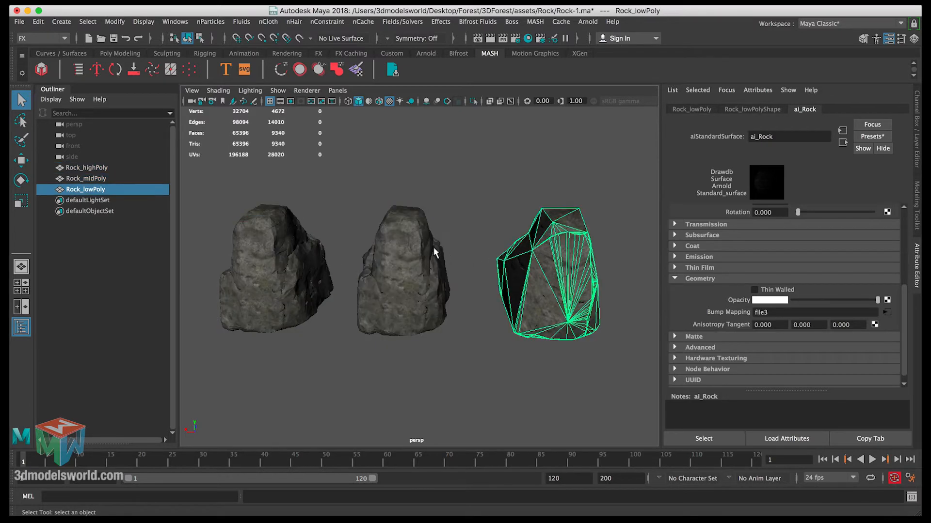
drag(433, 248, 546, 311)
Step: Delete the Rock_highPoly model, select the two remaining rocks and save the Rock-1.ma scene
click(307, 233)
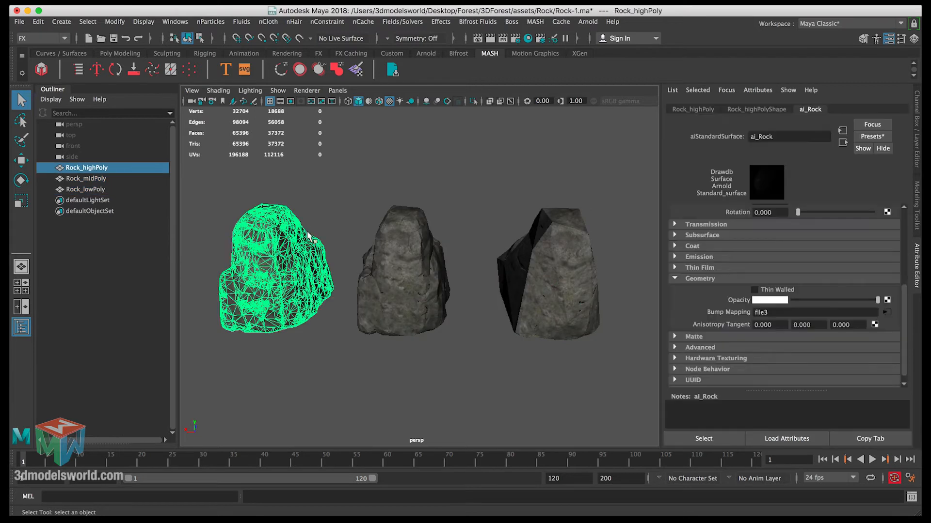
key(Delete)
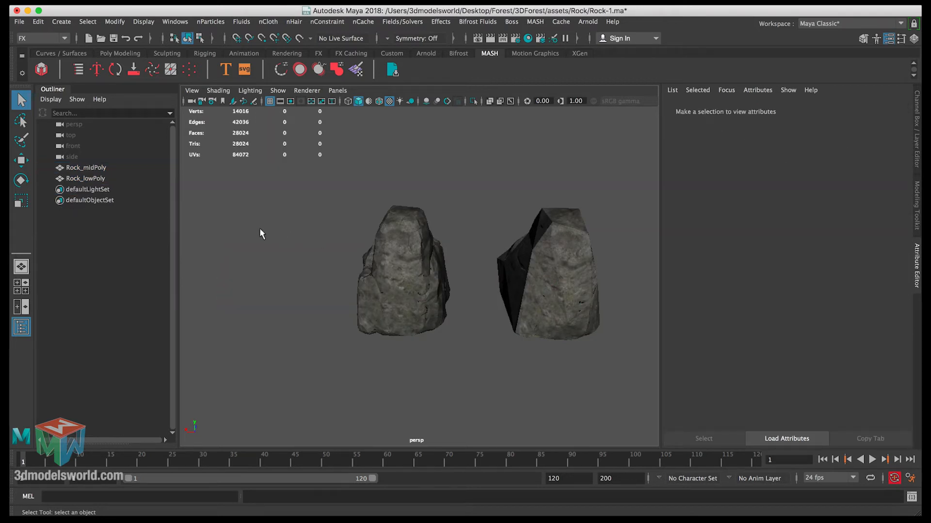
drag(359, 262, 540, 325)
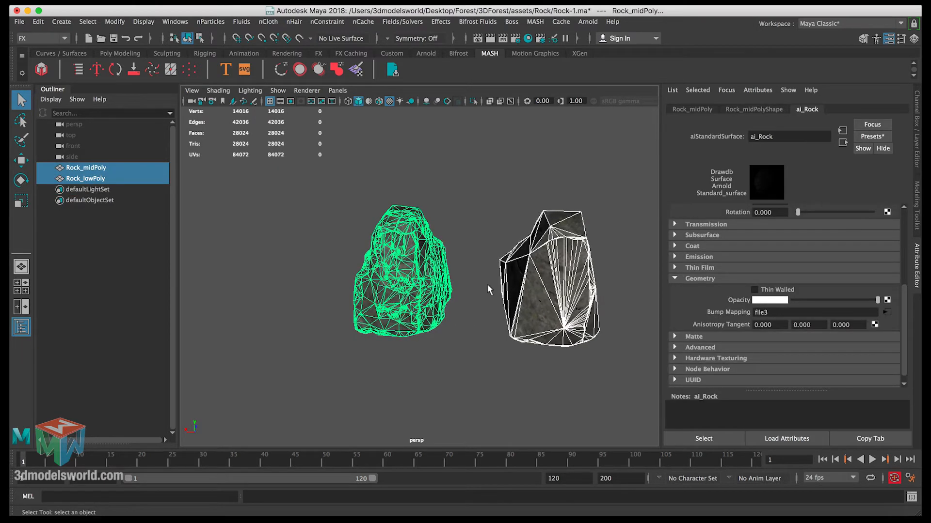
key(ctrl+a)
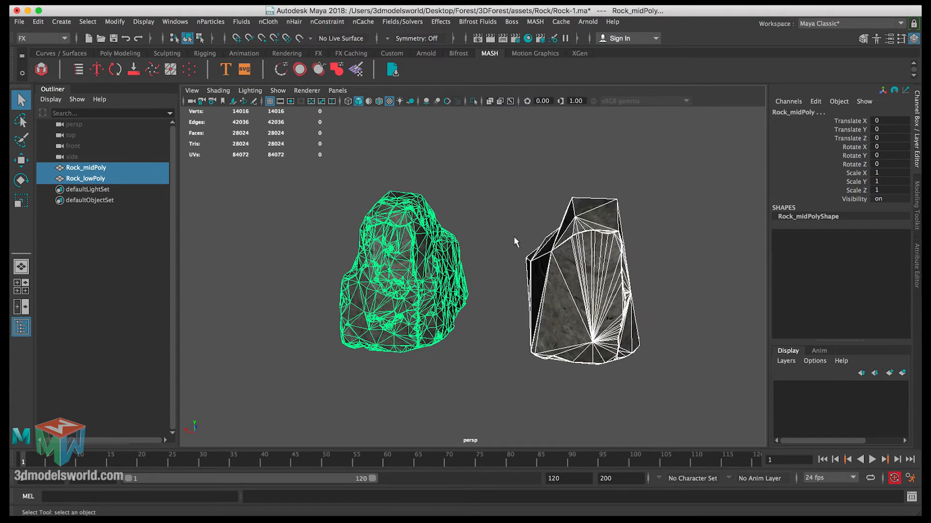
click(116, 38)
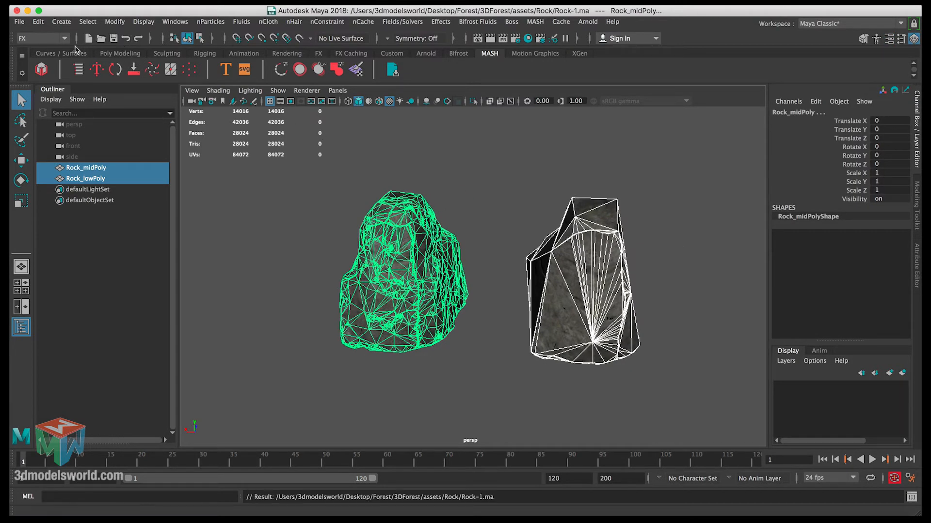
Step: Start a new scene and open 3dForest_v005.ma from the project's scenes folder
click(89, 37)
click(100, 38)
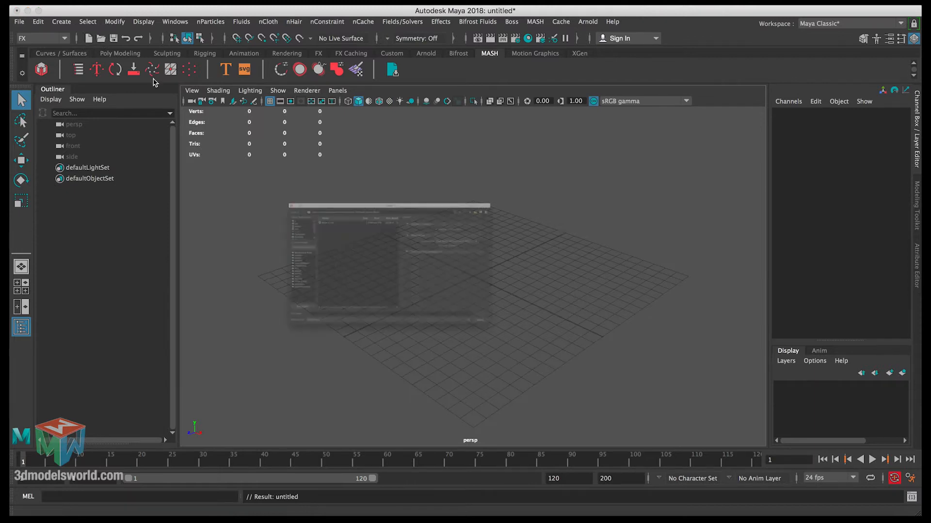
click(233, 197)
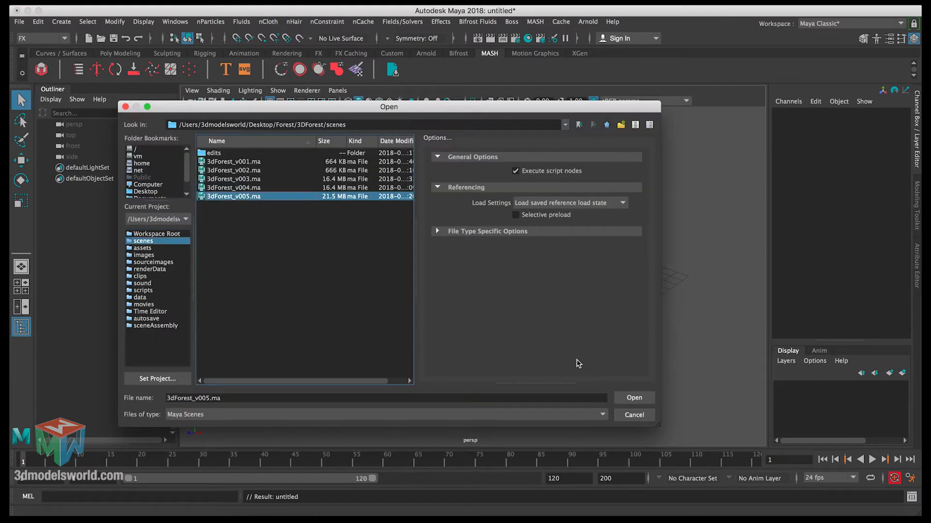
click(630, 398)
click(463, 262)
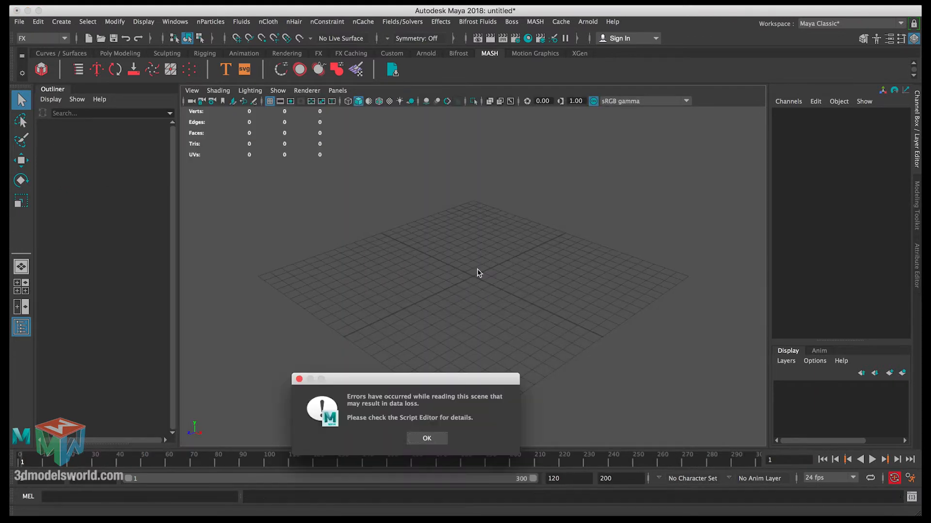
click(426, 438)
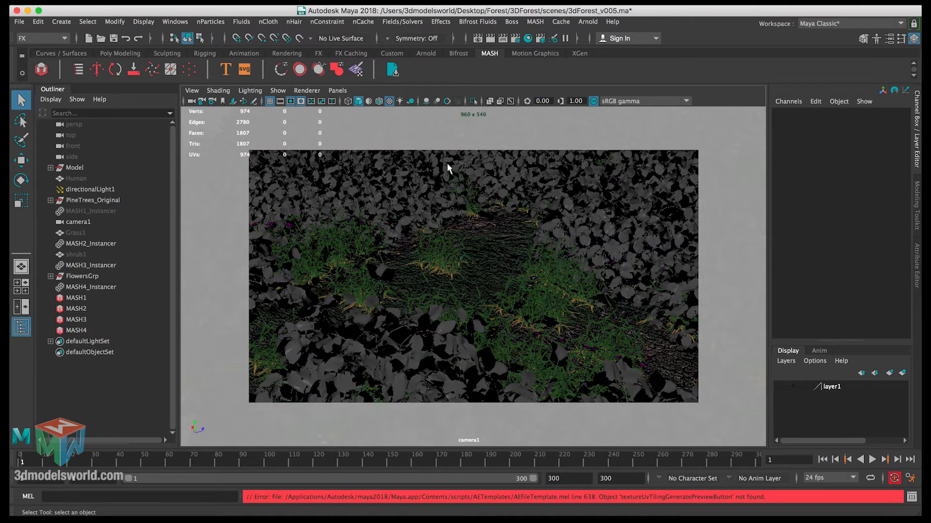
Step: Switch from the camera1 view to the perspective view and look over the planted forest terrain
key(space)
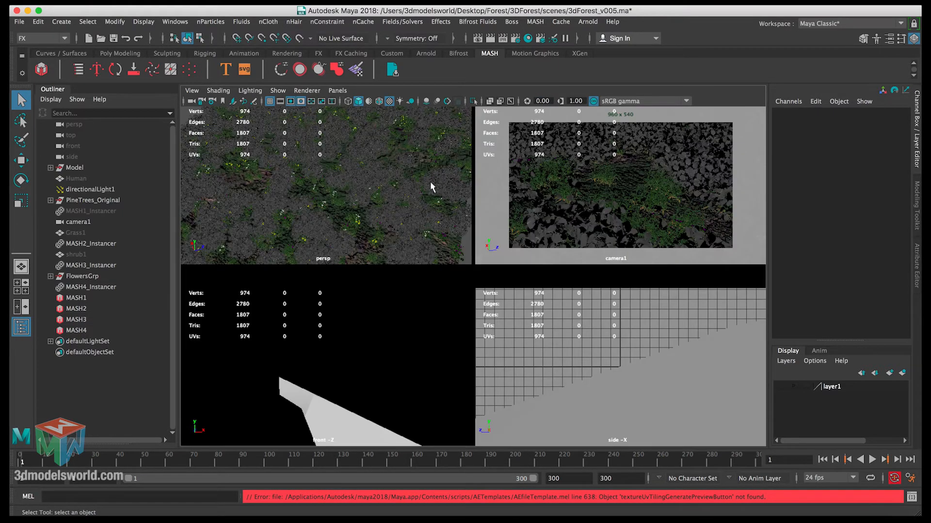
key(space)
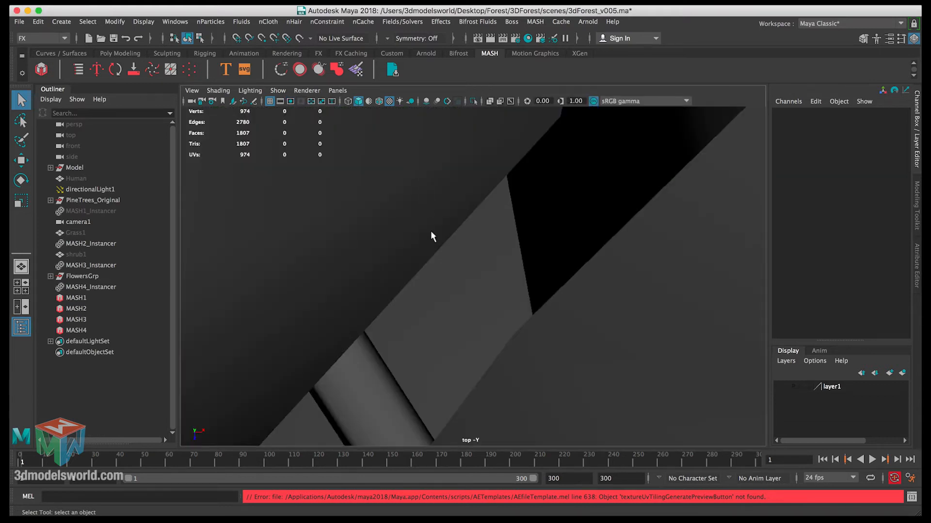
key(space)
drag(418, 218, 406, 239)
alt+right_drag(405, 239, 451, 270)
alt+drag(448, 218, 409, 229)
alt+middle_drag(411, 228, 412, 190)
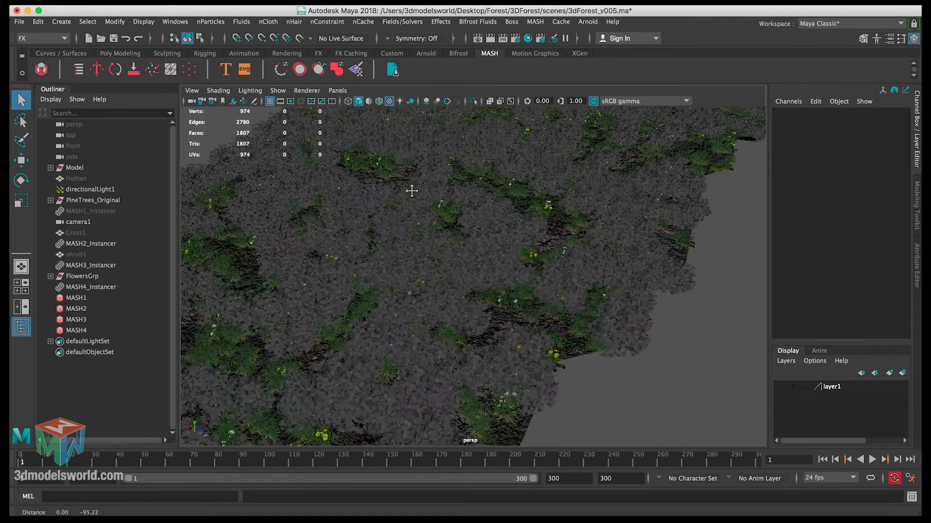
alt+drag(411, 191, 287, 264)
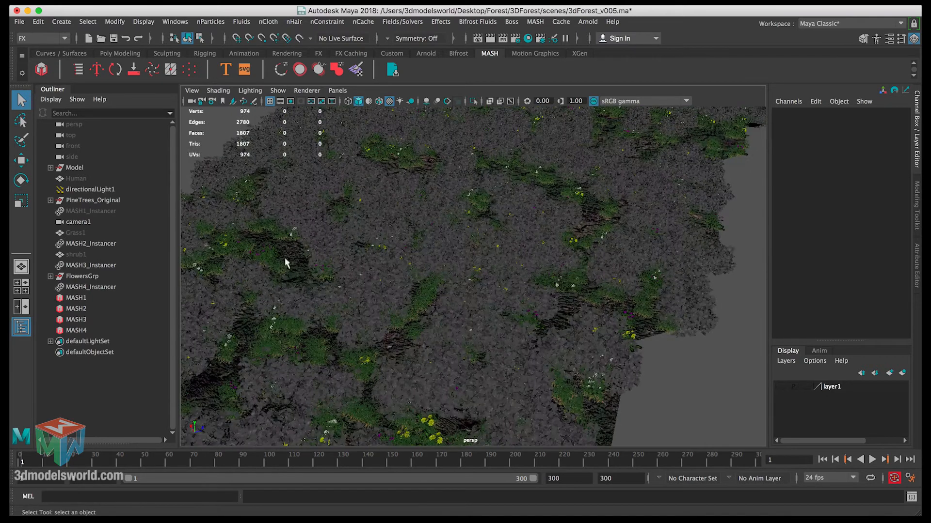
Step: Import Rock-1.ma from the Rock folder in the project's assets into the forest scene
click(19, 22)
click(29, 141)
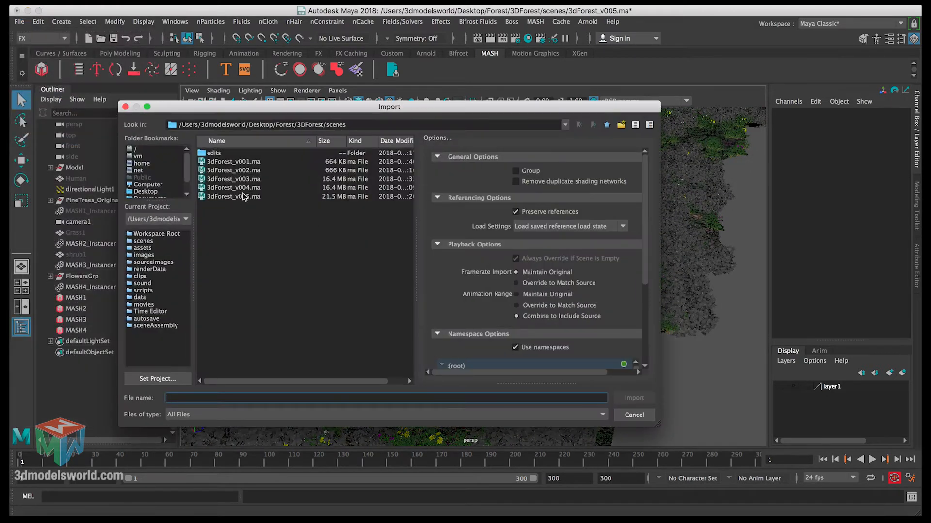
click(146, 248)
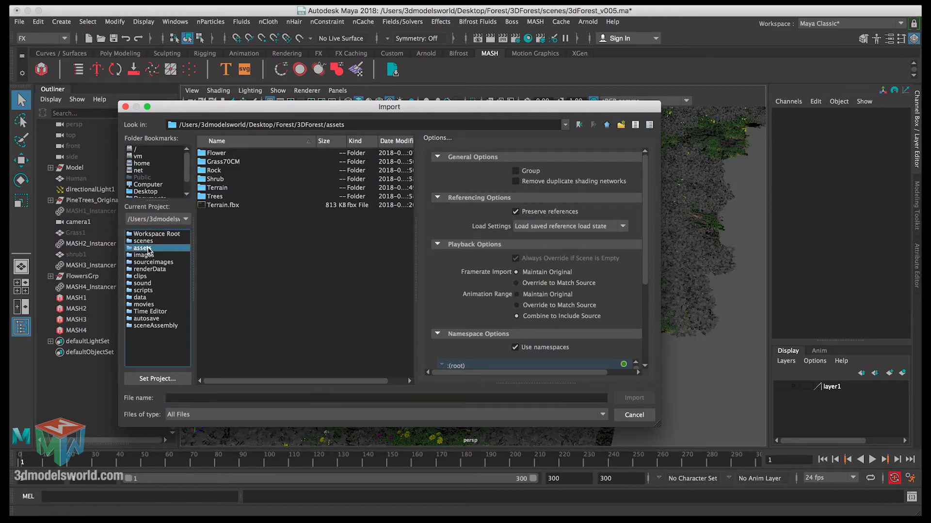
double_click(219, 170)
click(223, 153)
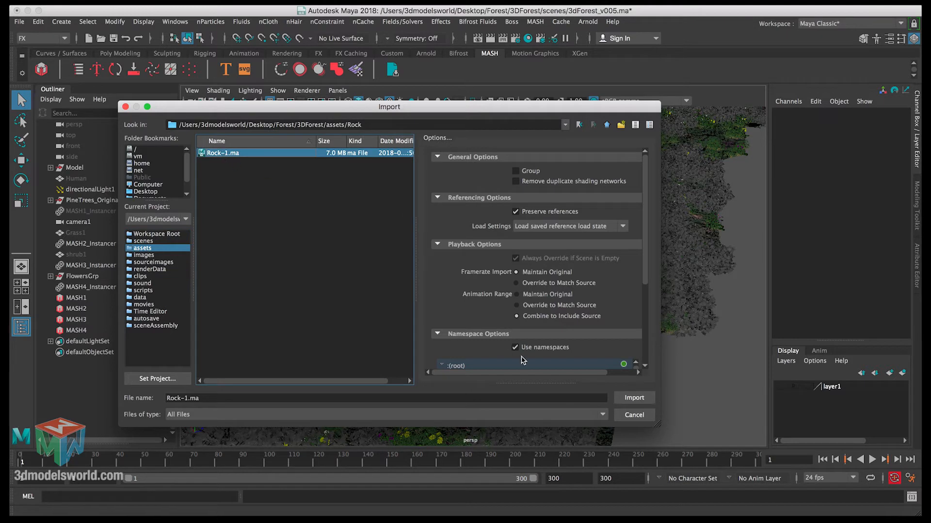
click(634, 398)
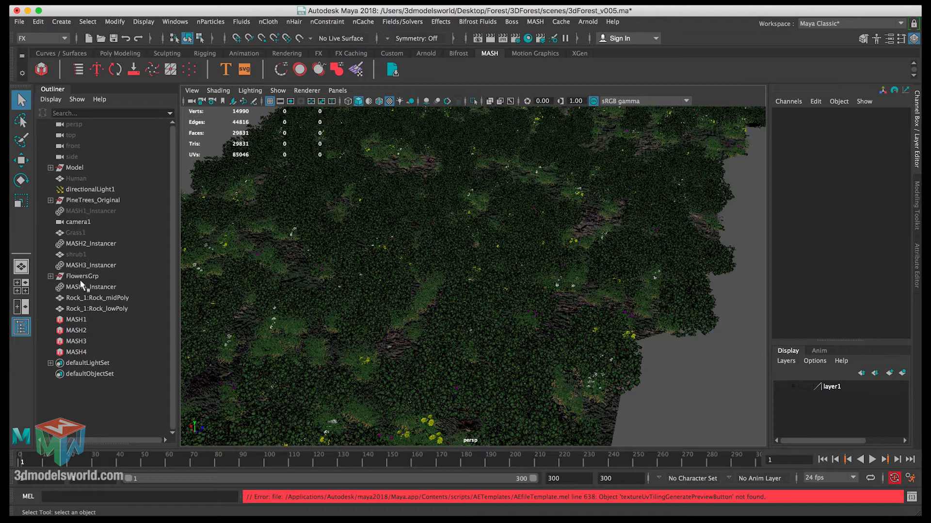
Step: Locate the imported mid- and low-poly rocks in wireframe and scale both uniformly to about 2.991
drag(92, 297, 93, 309)
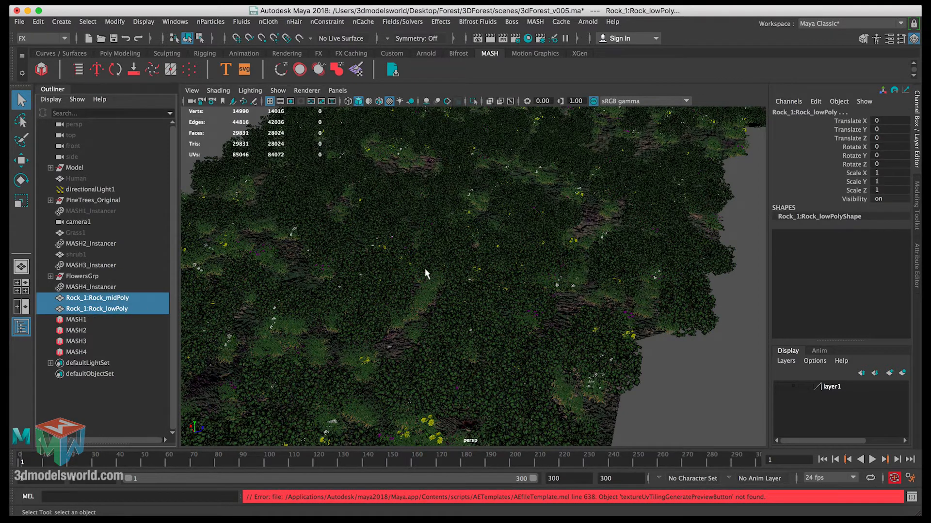
key(f)
alt+drag(438, 263, 374, 273)
alt+right_drag(373, 272, 289, 225)
alt+drag(430, 280, 377, 299)
key(4)
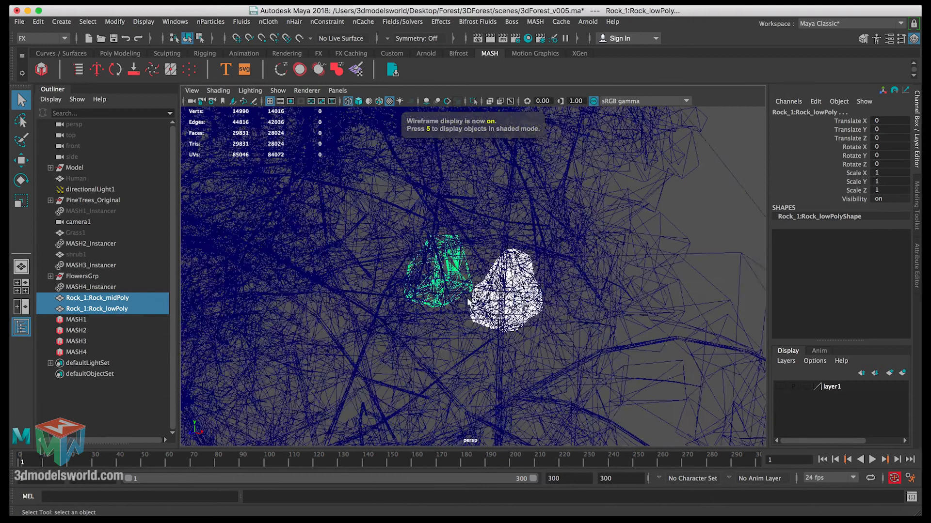
mouse_move(468, 301)
alt+mouse_down()
mouse_move(359, 305)
mouse_move(456, 290)
alt+mouse_up()
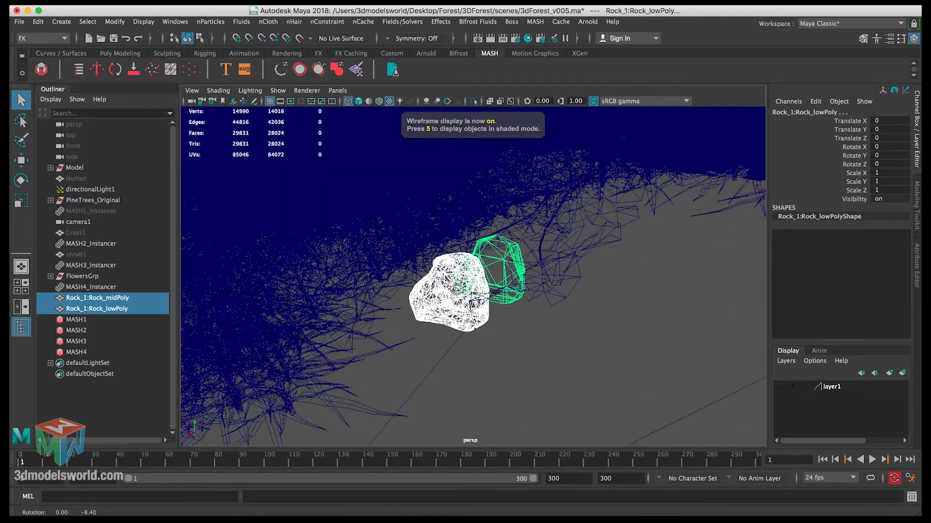
key(r)
alt+right_drag(489, 295, 409, 228)
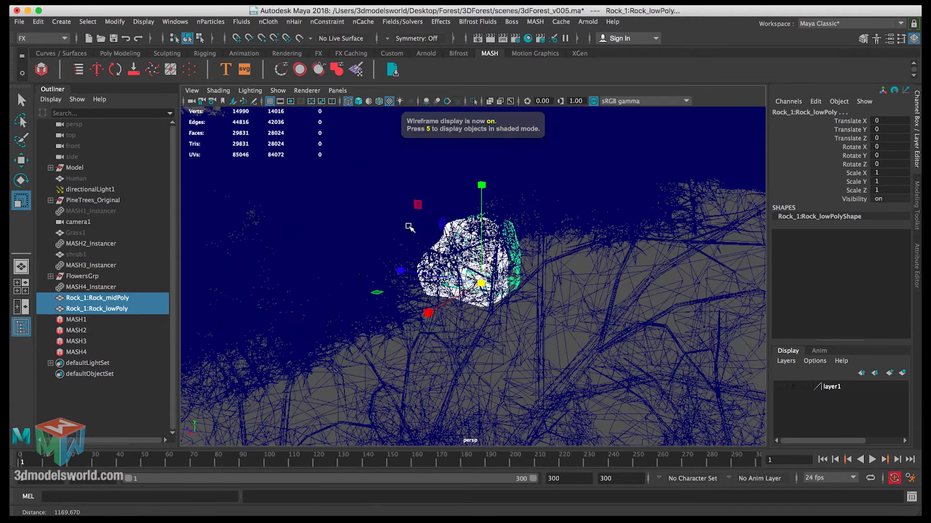
alt+drag(410, 227, 431, 279)
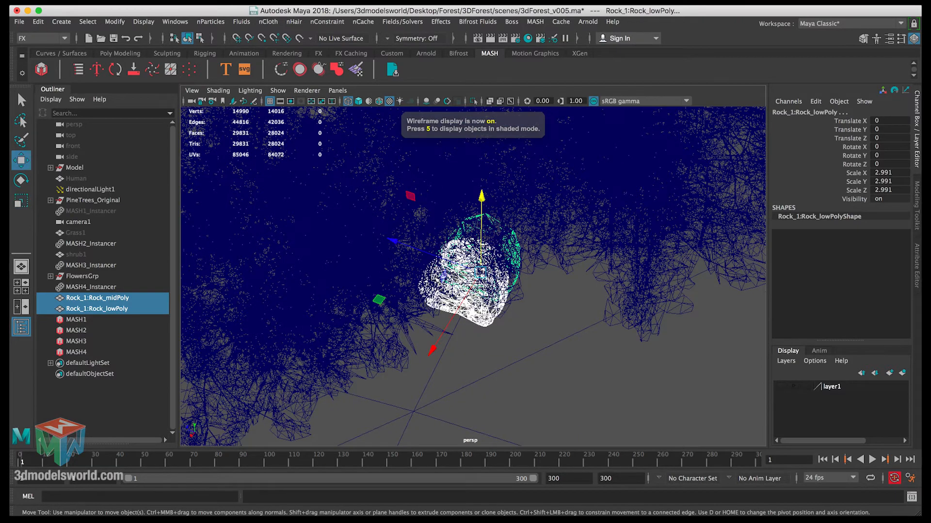
Step: Restore the textured display and move both rocks along the X axis to about 1605
key(6)
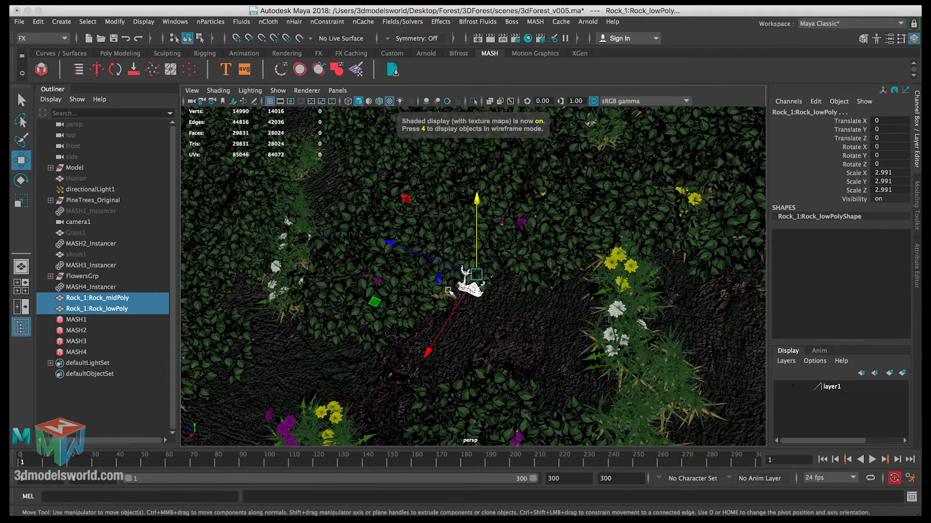
alt+drag(449, 291, 426, 270)
drag(407, 329, 432, 352)
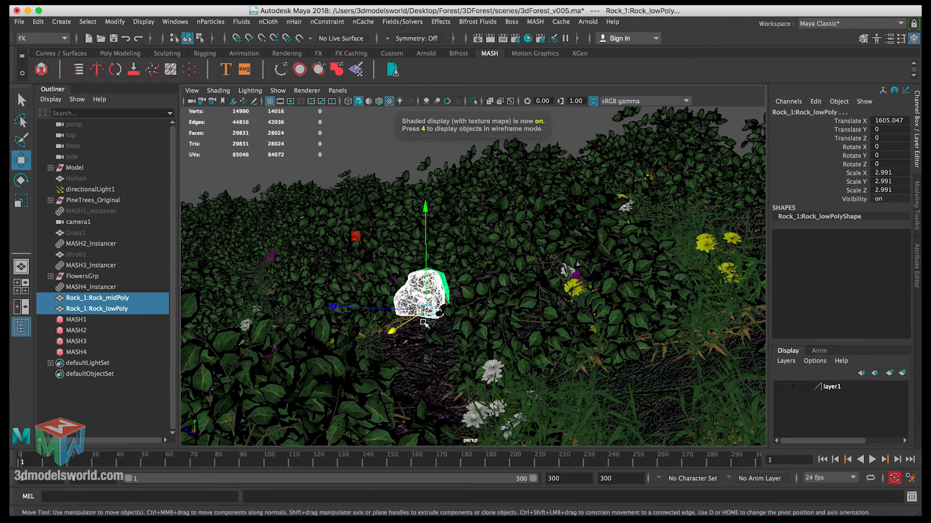
Step: Scale the mid- and low-poly rocks together uniformly to about 6.244
key(r)
mouse_move(433, 310)
mouse_down()
mouse_move(480, 304)
mouse_move(423, 319)
mouse_up()
key(w)
Step: Separate the rocks along the X axis, moving the mid-poly rock to about 2251.7 and the low-poly rock to about 1219.2
alt+middle_drag(422, 319, 501, 244)
click(425, 243)
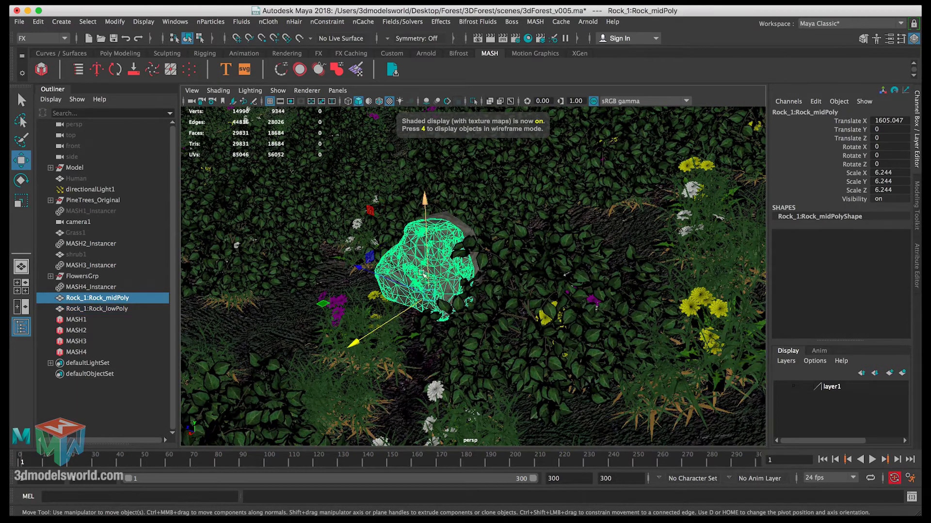
drag(371, 331, 321, 361)
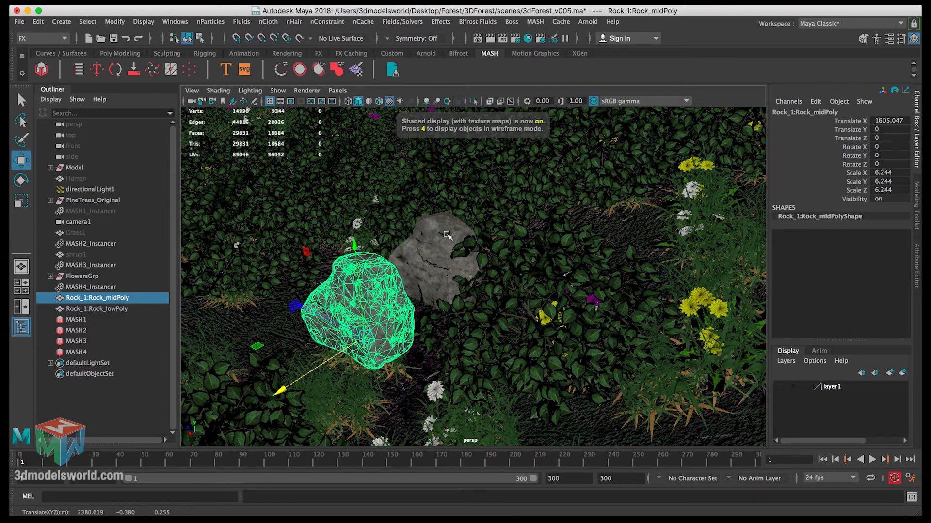
click(445, 236)
alt+drag(427, 278, 551, 281)
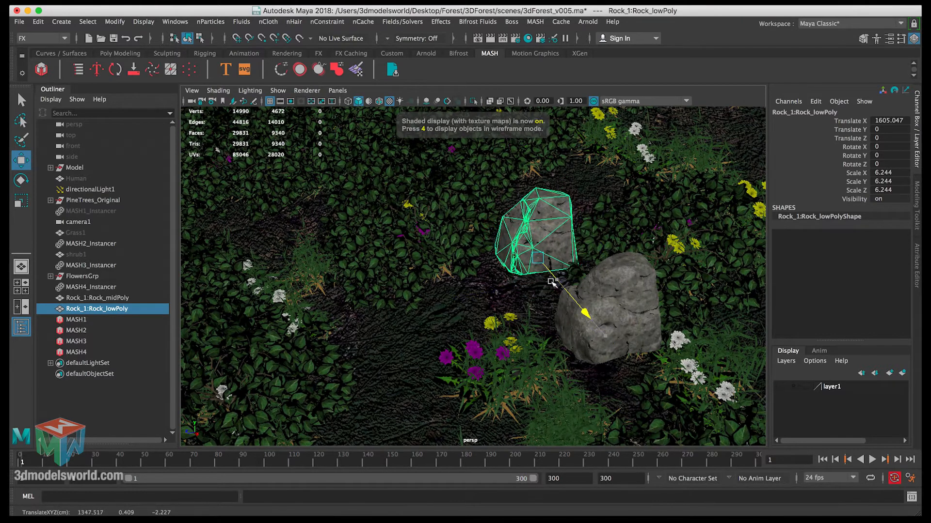
alt+right_drag(456, 286, 320, 270)
alt+drag(417, 277, 458, 271)
Step: Group the mid- and low-poly rocks and name the group RocksGrp
click(560, 259)
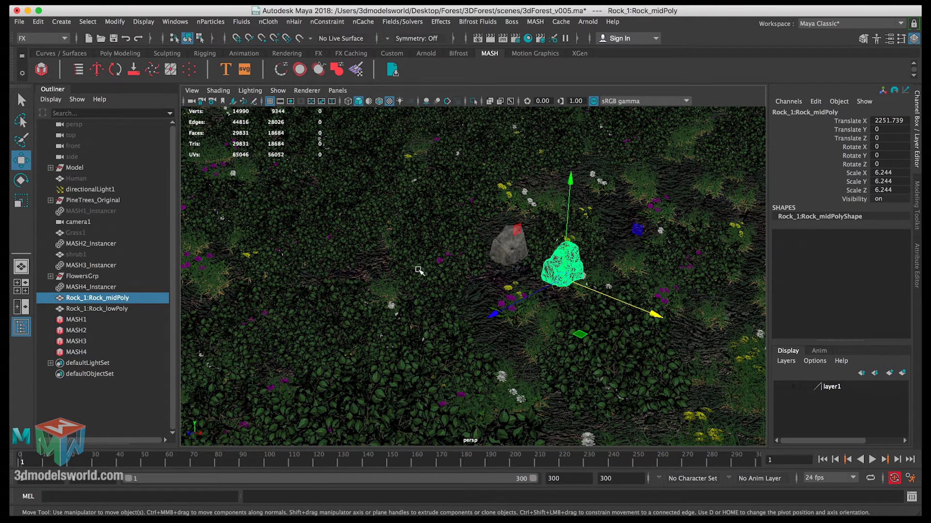
ctrl+click(116, 308)
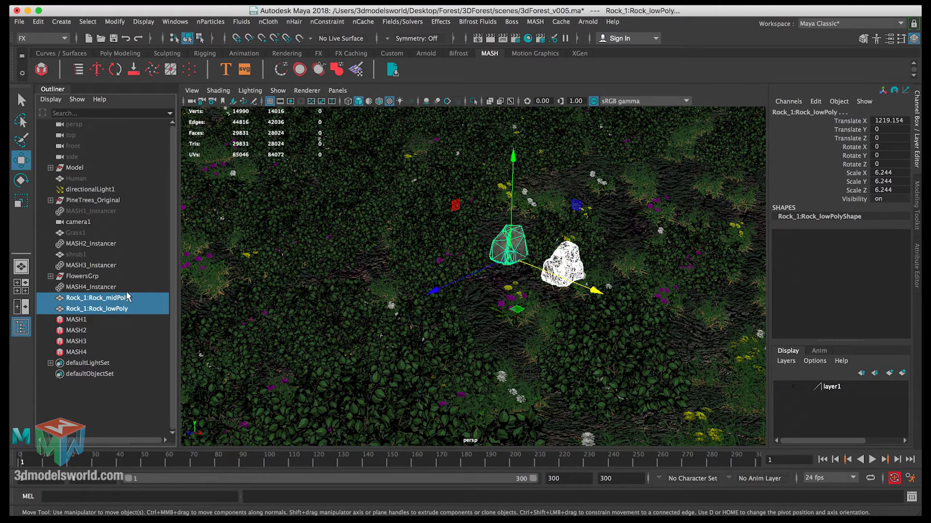
key(ctrl+g)
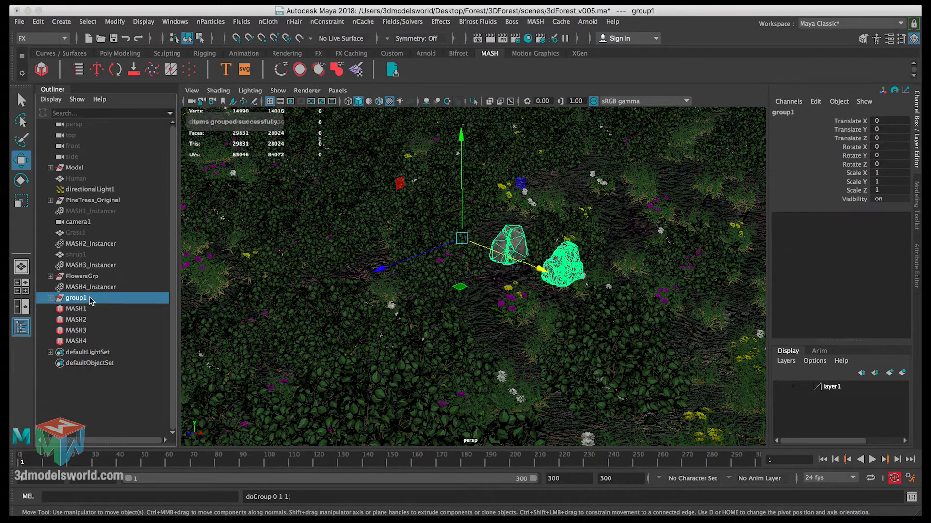
double_click(86, 298)
text(Ro)
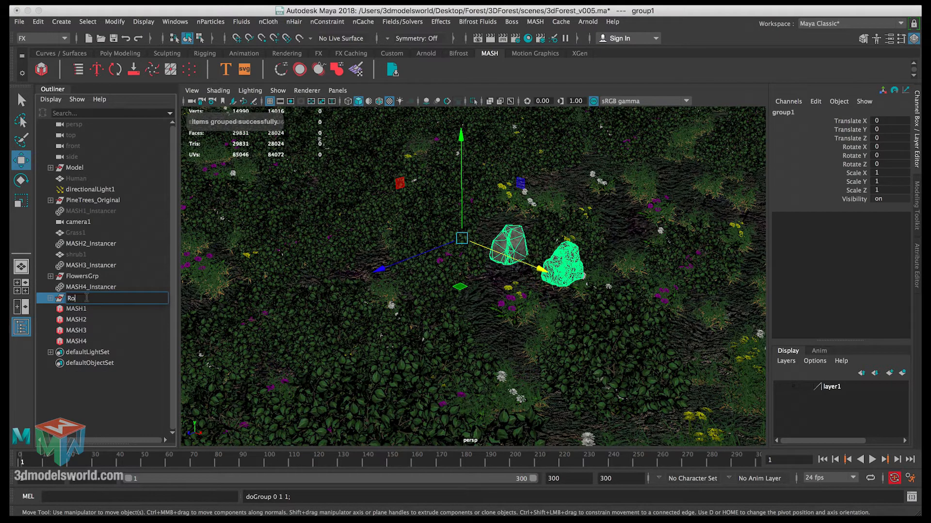
text(cksGR)
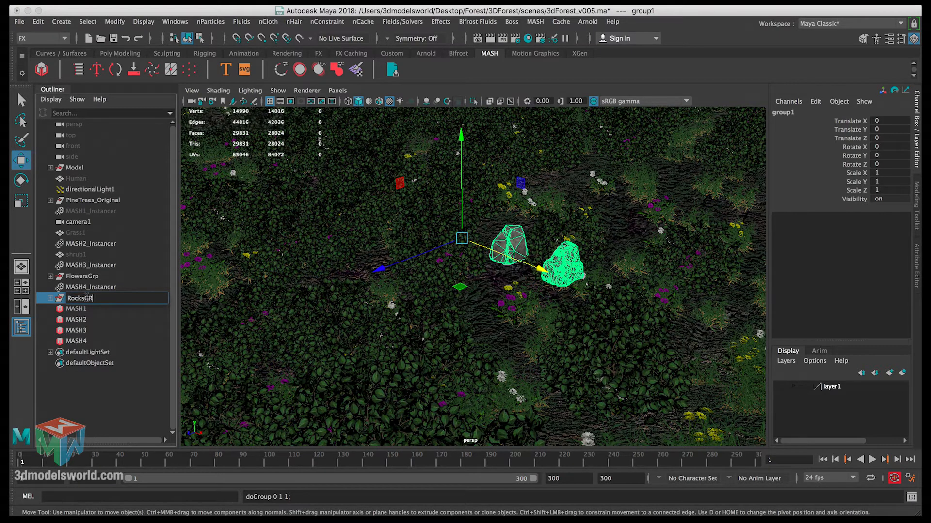
text(p)
key(Return)
double_click(88, 298)
click(93, 300)
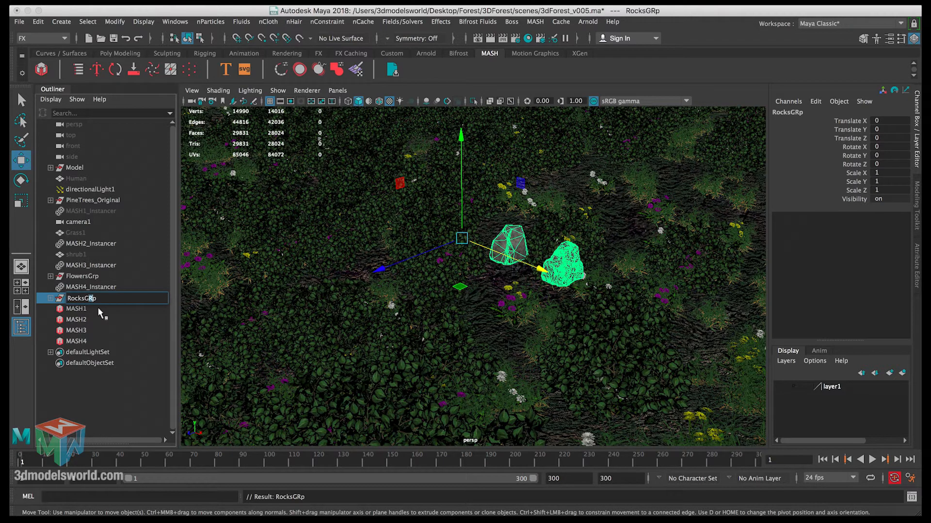
text(r)
key(Return)
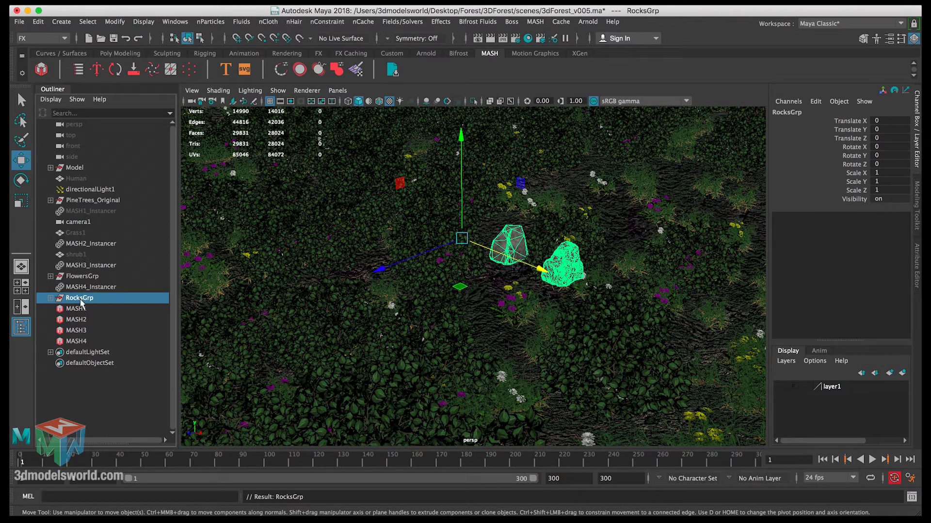
Step: Expand RocksGrp to select the mid-poly rock, and switch from the perspective view to the camera1 view
click(50, 298)
click(104, 308)
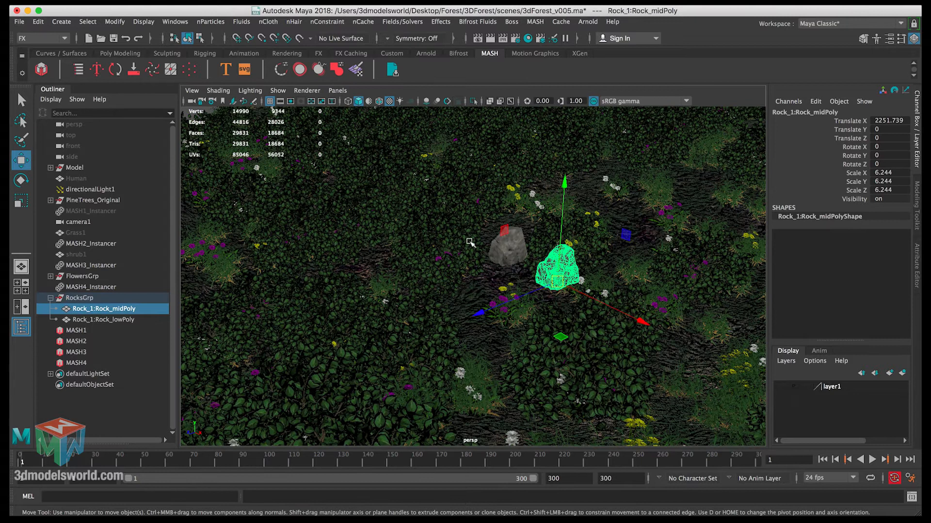
key(space)
key(space)
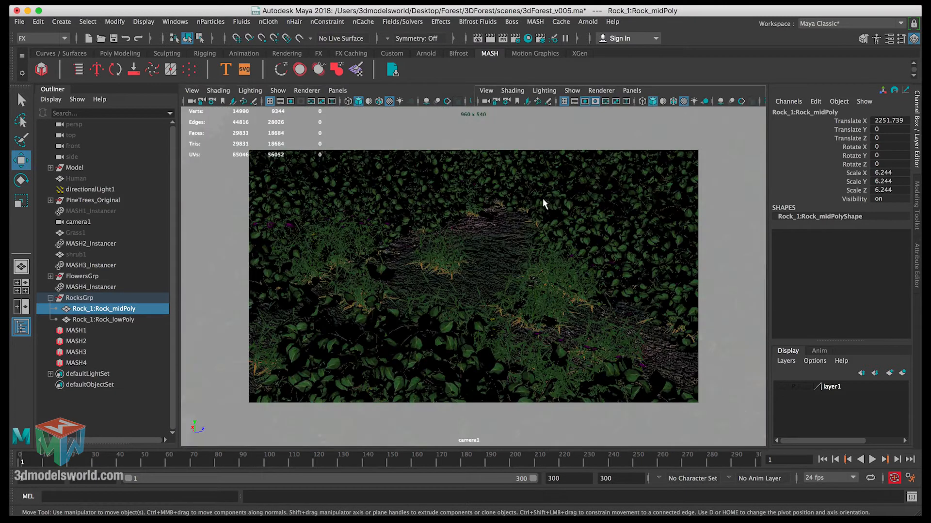
Step: Turn on the visibility of the pine trees in MASH1_Instancer
click(104, 211)
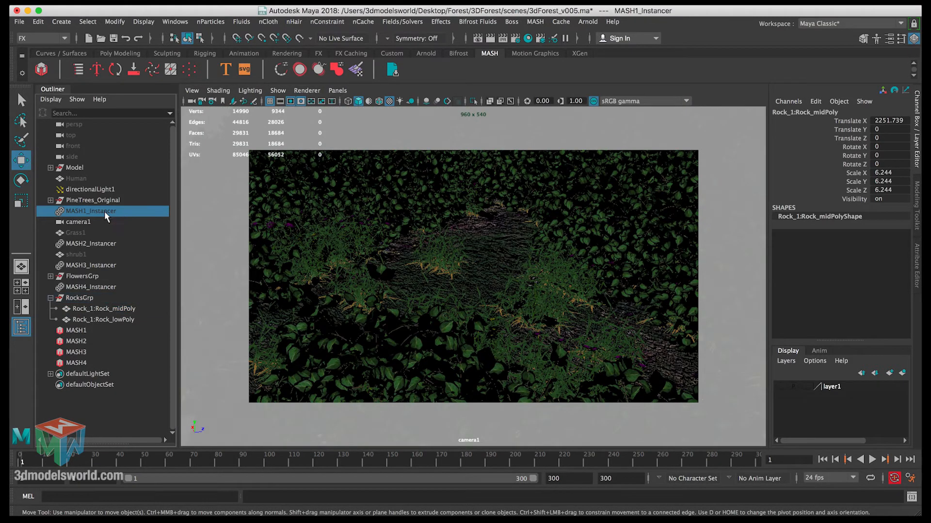
click(883, 199)
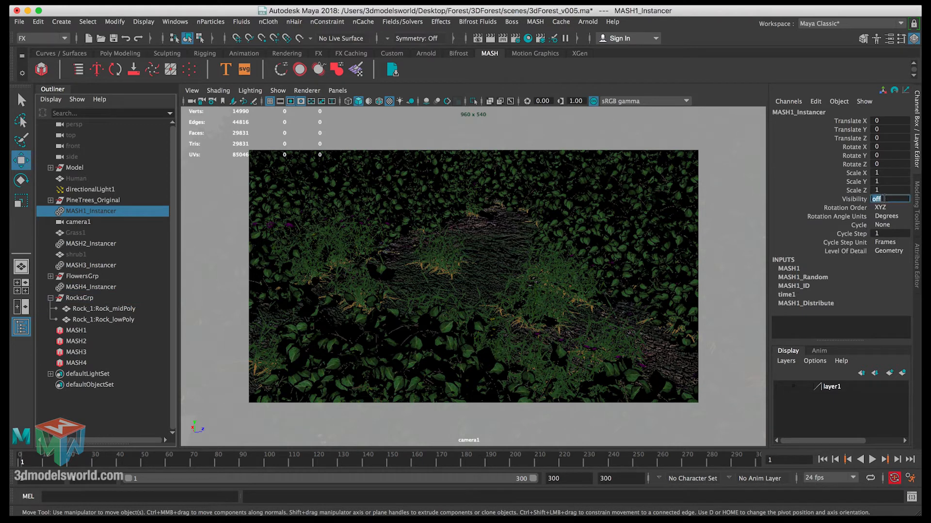
text(1)
key(Return)
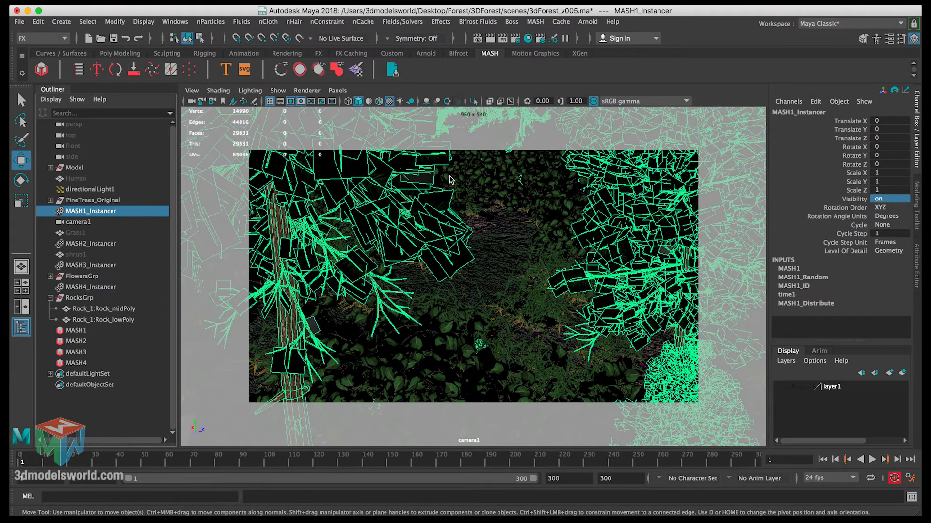
Step: Snap the mid-poly rock onto the terrain clearing, then adjust its position to about X -38094, Y -1427, Z -33805
click(106, 309)
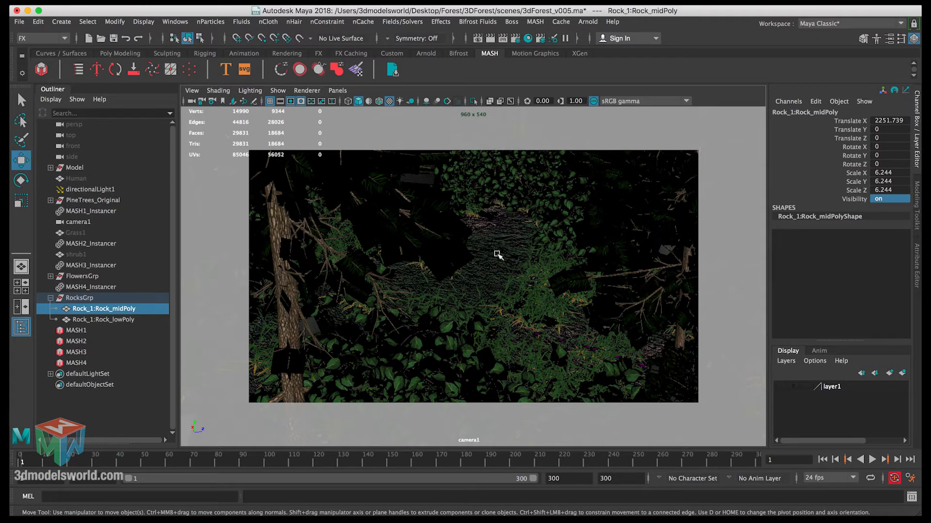
key(v)
middle_drag(508, 230, 494, 250)
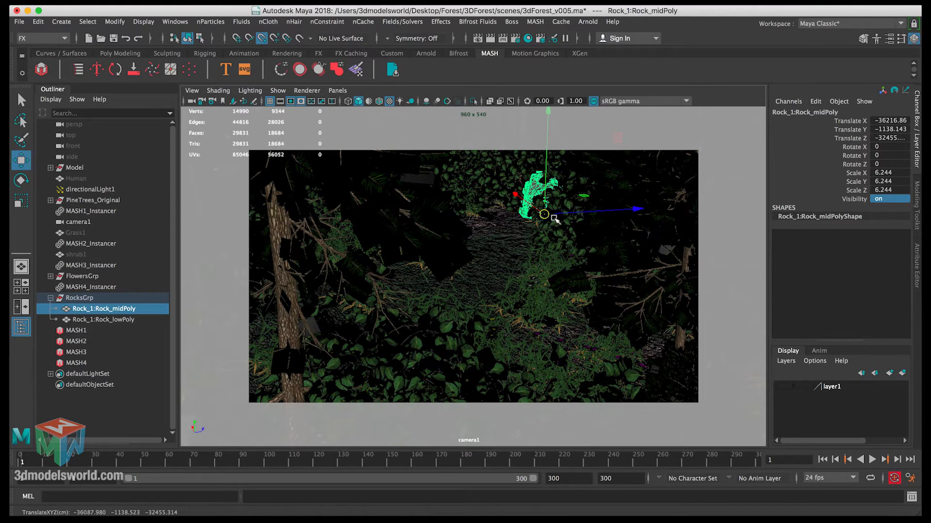
drag(567, 216, 531, 255)
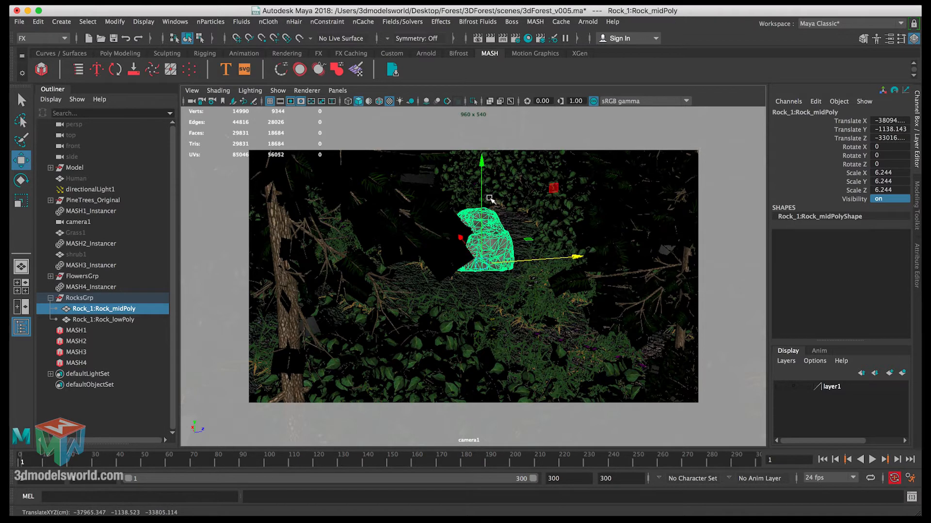
drag(482, 194, 485, 145)
Step: Rotate the mid-poly rock to about 104.6 degrees in X and -73.2 degrees in Z
key(e)
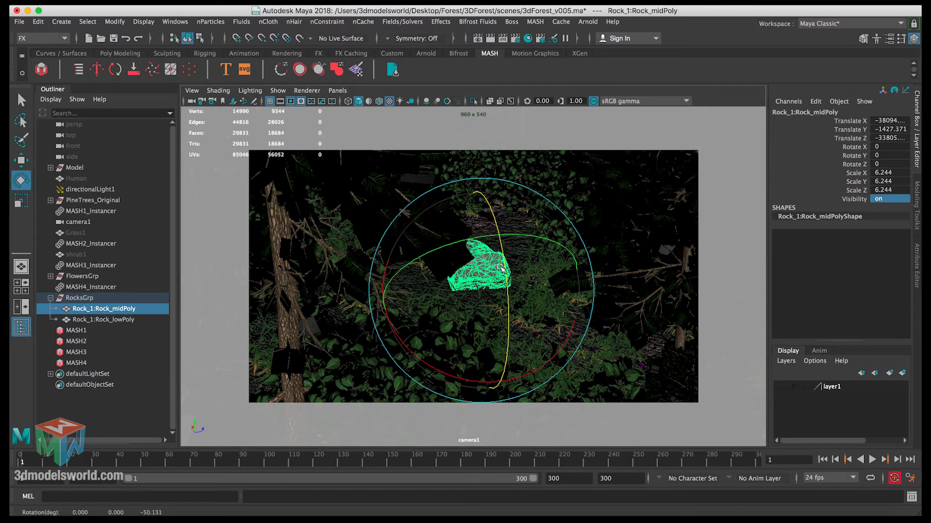
drag(505, 260, 499, 228)
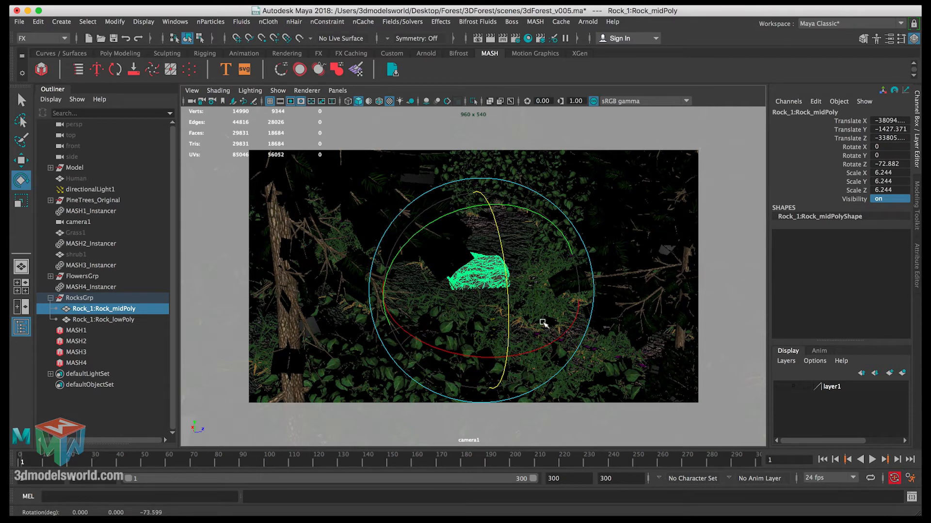
drag(558, 335, 384, 351)
Step: Move the mid-poly rock to about X -37361, Y -1332 and scale it uniformly to about 7.328
key(w)
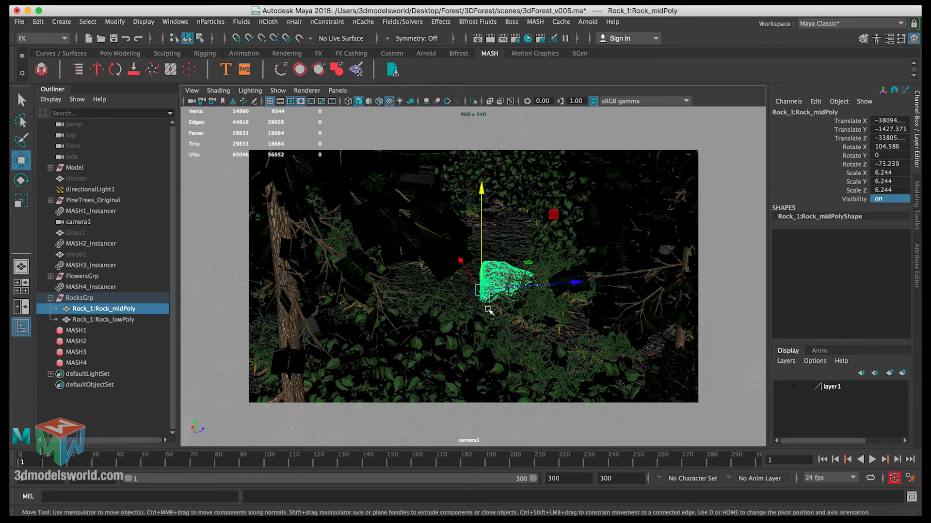
drag(476, 281, 480, 244)
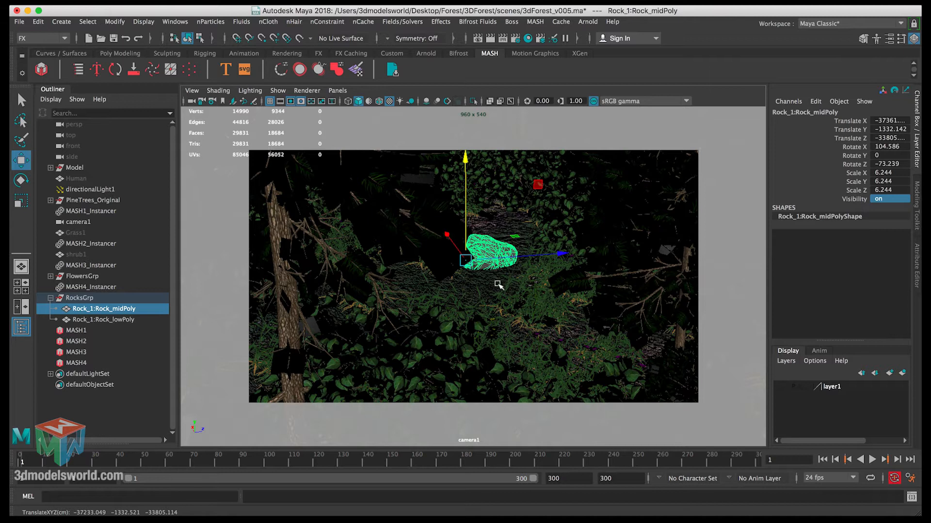
key(r)
drag(470, 263, 487, 264)
Step: Rotate the mid-poly rock to about 144.3, -18.3, -70.2 degrees and shift it along its object axes to about -37215, -1341, -33927
key(e)
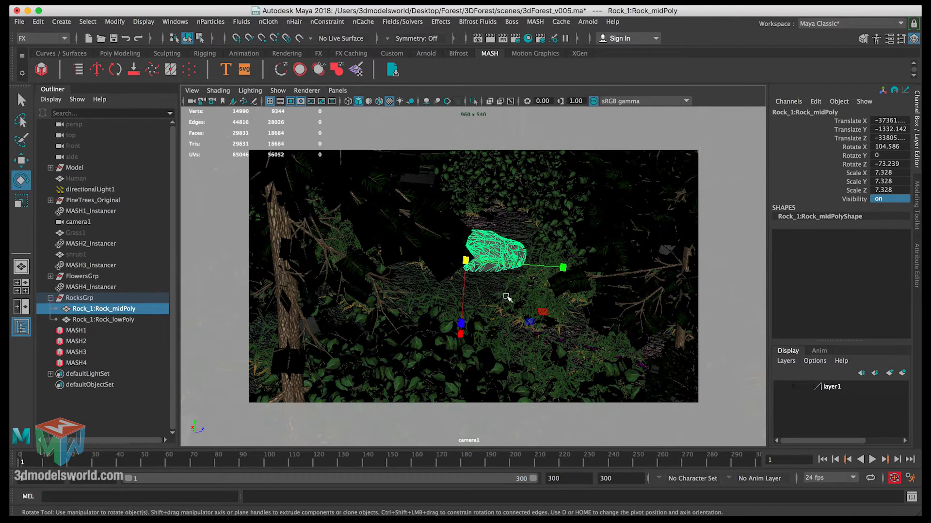
drag(547, 304, 431, 209)
key(w)
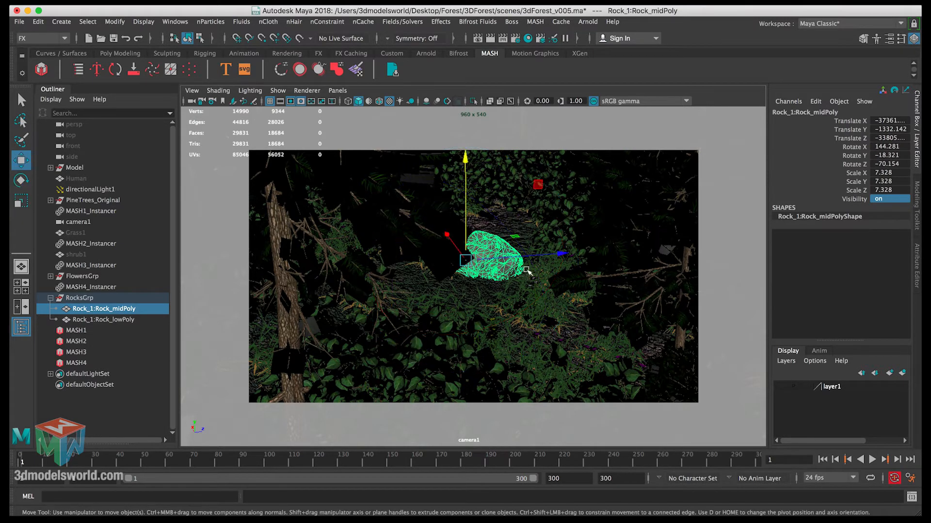
drag(501, 262, 503, 260)
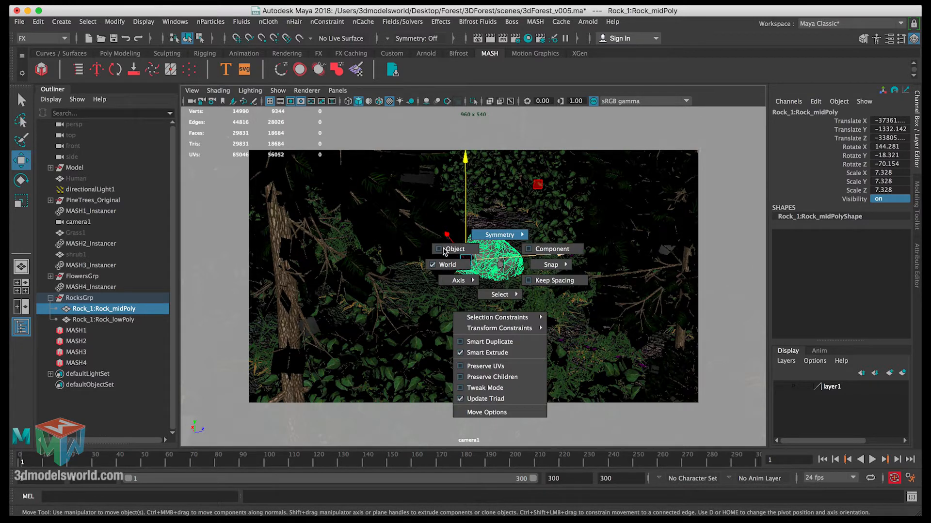
drag(442, 250, 446, 249)
drag(498, 281, 460, 279)
key(q)
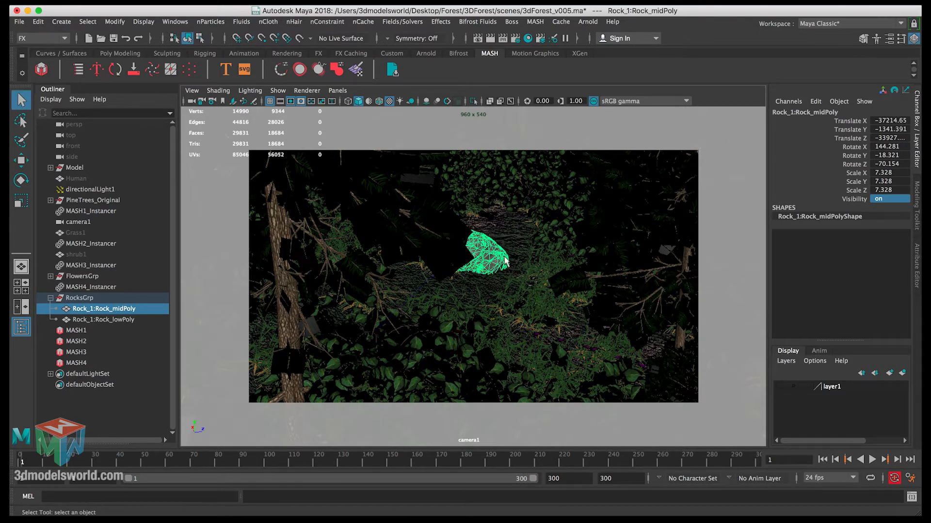
Step: Go to frame 32 and move the mid-poly rock to about X -36920, Y -1199, Z -33462 beside the grass clump
drag(33, 455, 97, 458)
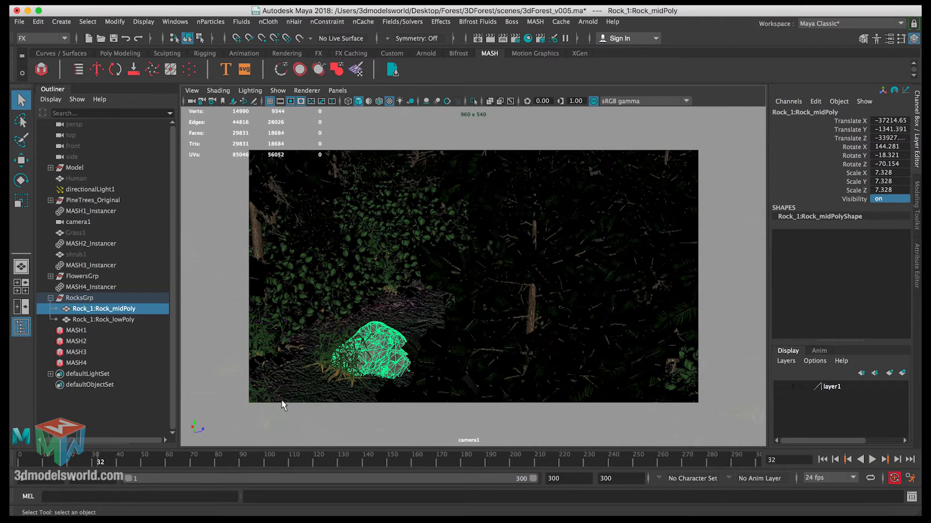
key(w)
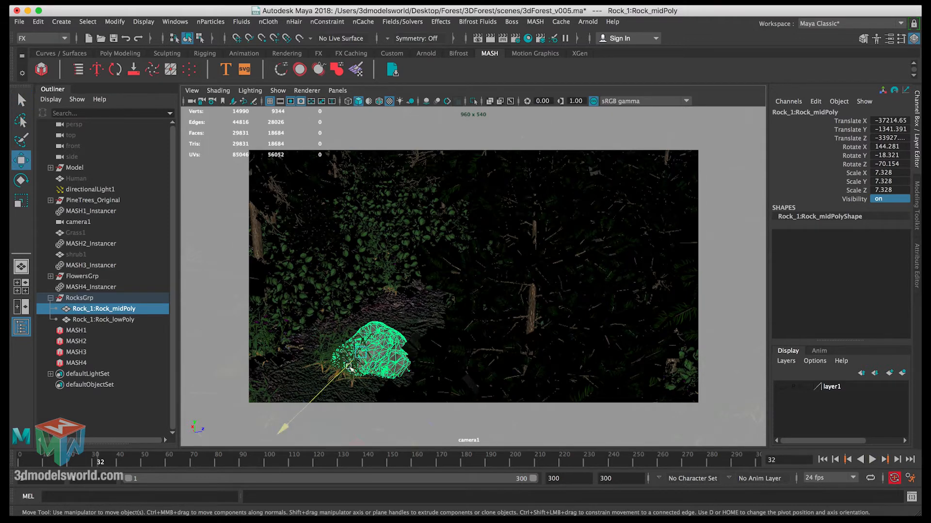
drag(363, 367, 380, 349)
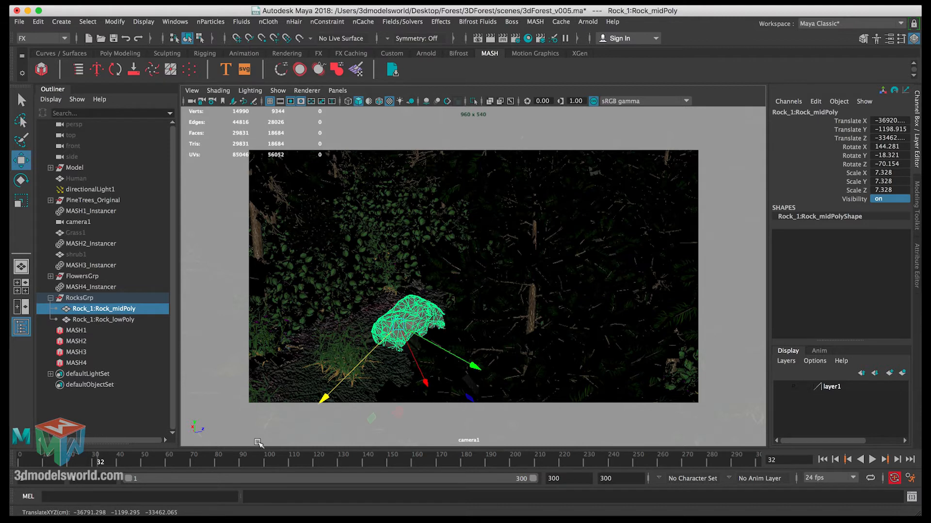
Step: Run the camera1 animation to frame 233 and snap the low-poly rock onto the terrain at about X 632, Y -157, Z 15307
drag(69, 458, 9, 467)
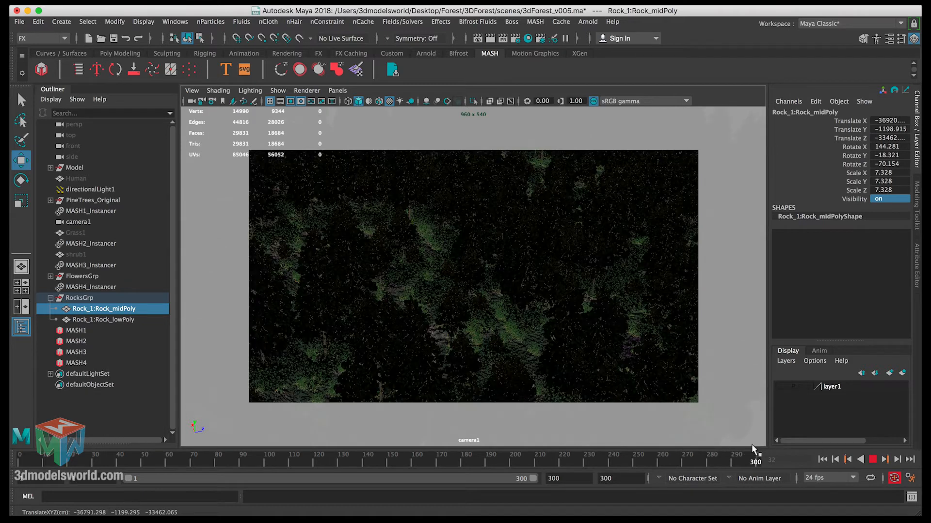
drag(751, 445, 557, 458)
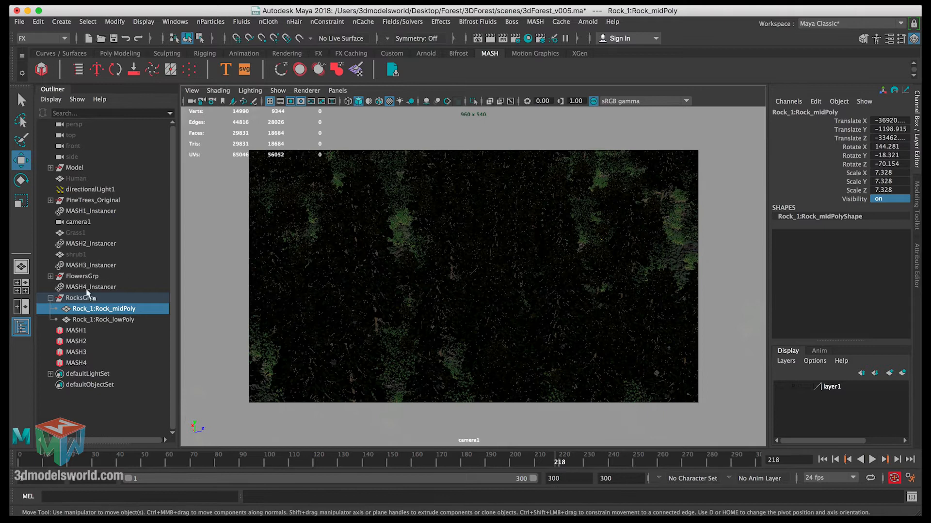
click(100, 320)
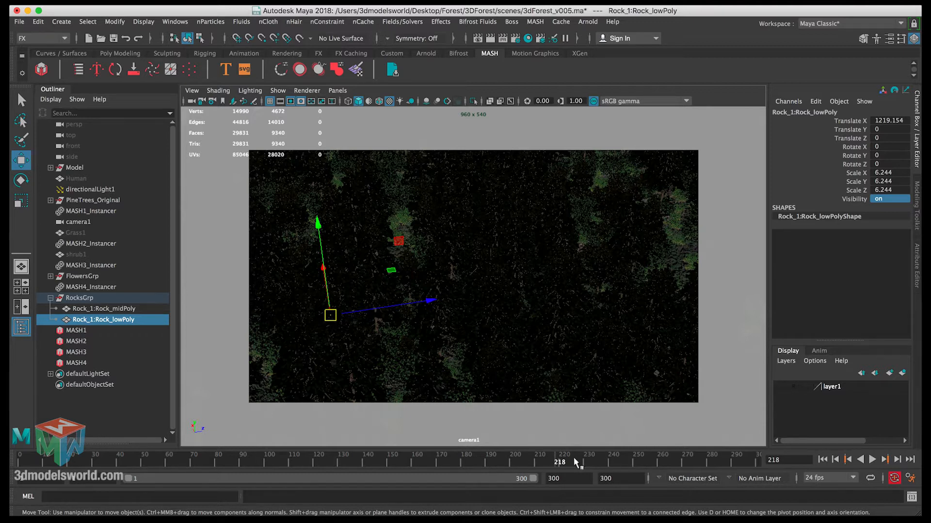
key(alt+v)
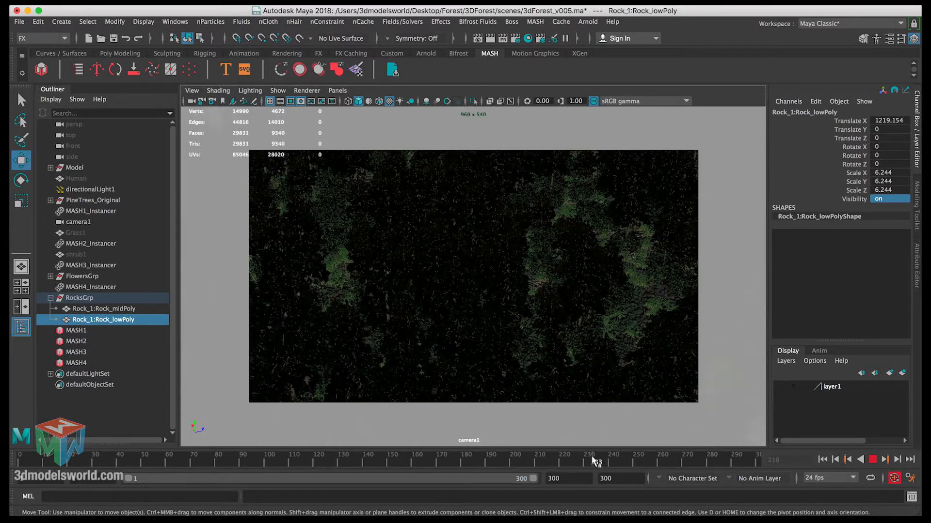
key(alt+v)
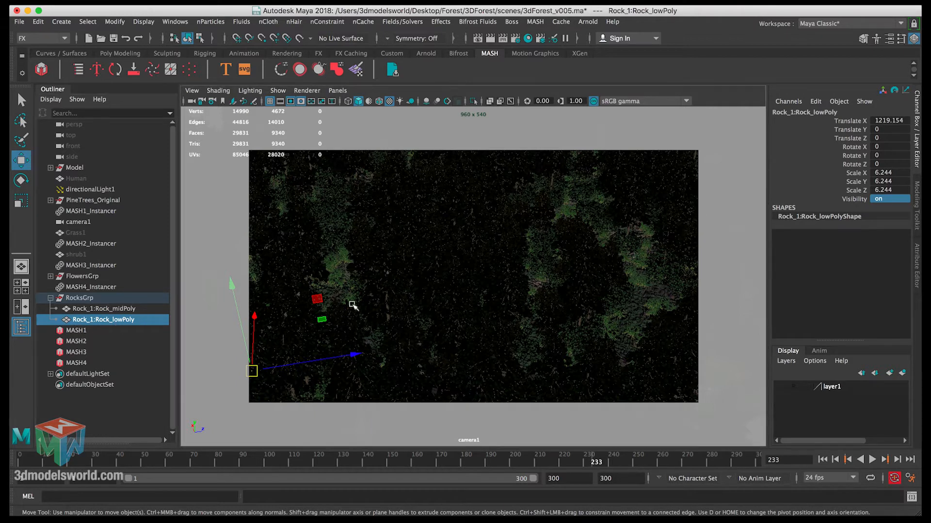
key(v)
middle_drag(633, 310, 637, 310)
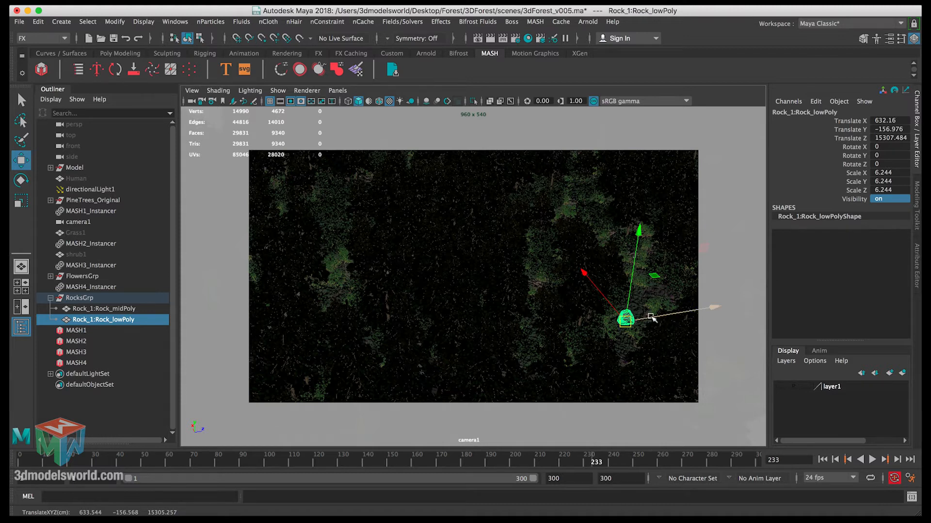
Step: Shift the low-poly rock to about X 923, Z 15855 and raise it to about Y -75
drag(648, 318, 624, 304)
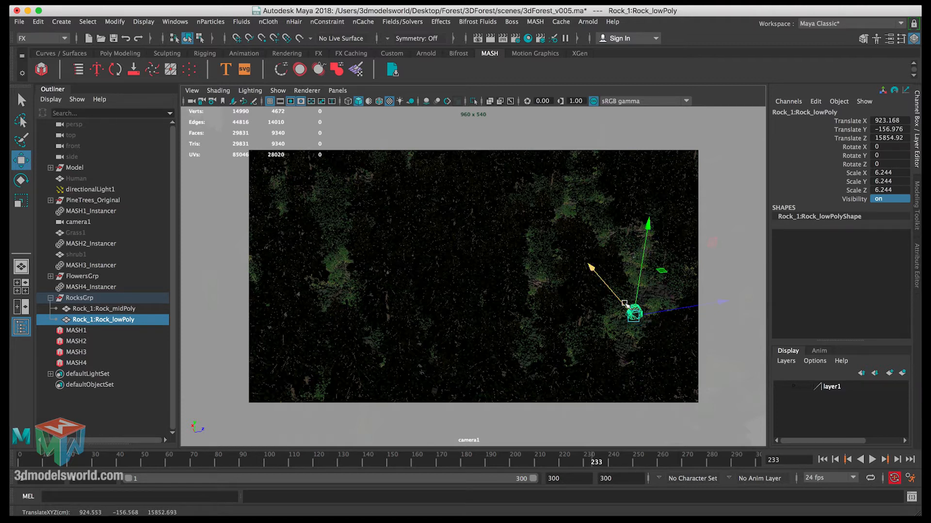
key(space)
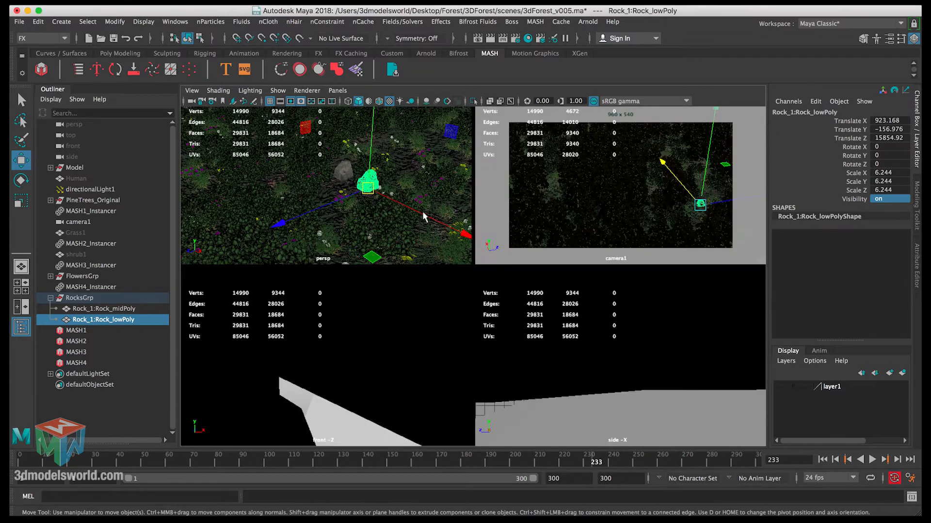
key(f)
key(space)
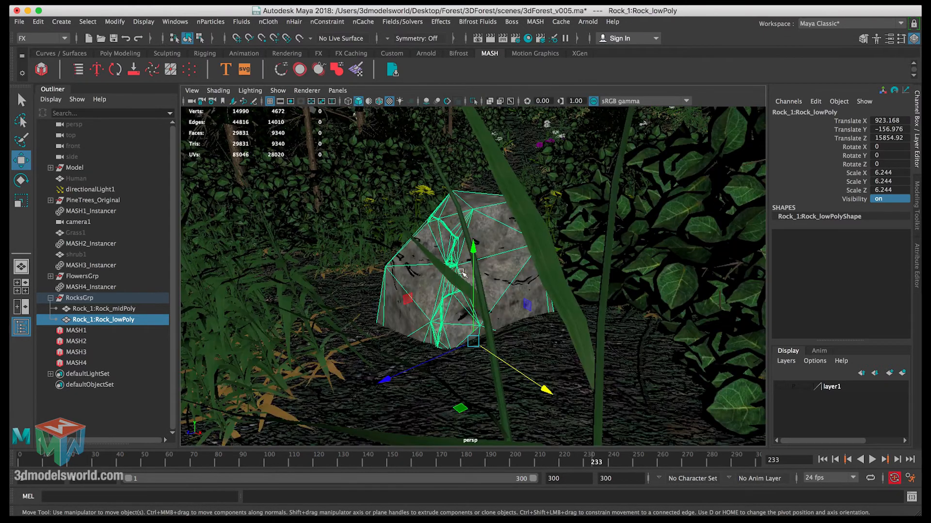
alt+drag(461, 273, 475, 221)
alt+right_drag(499, 254, 419, 261)
alt+drag(420, 261, 304, 261)
alt+right_drag(303, 260, 507, 303)
alt+drag(507, 302, 519, 304)
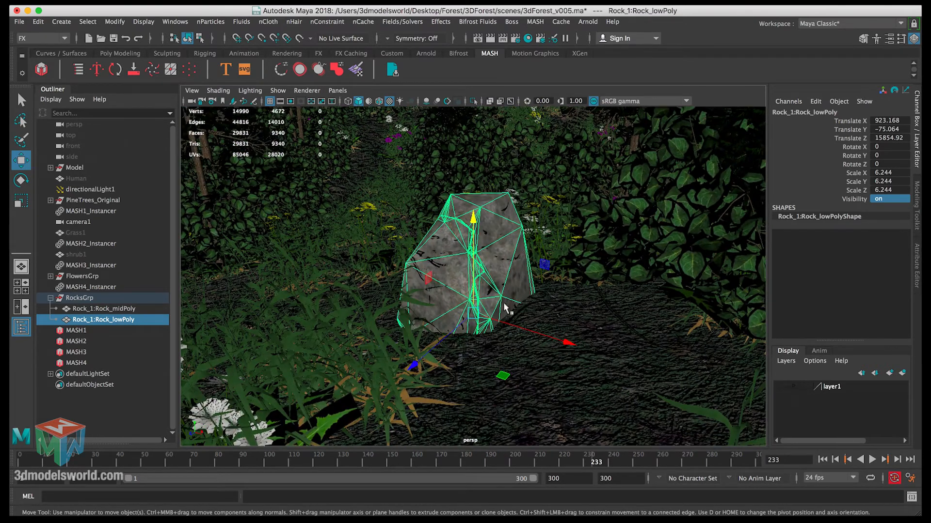
Step: Scale the low-poly rock uniformly to about 8.943 and rotate it to about 32.2, 16.6, -29.7 degrees
key(r)
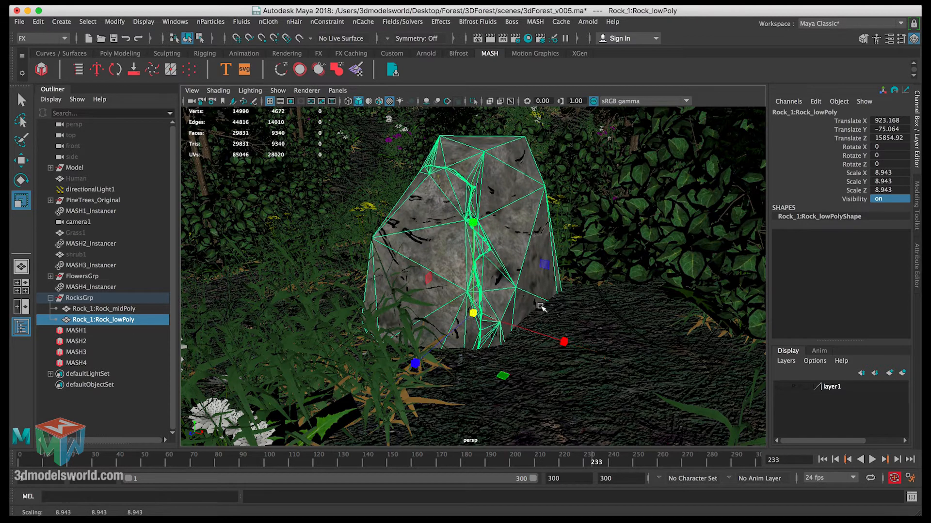
key(e)
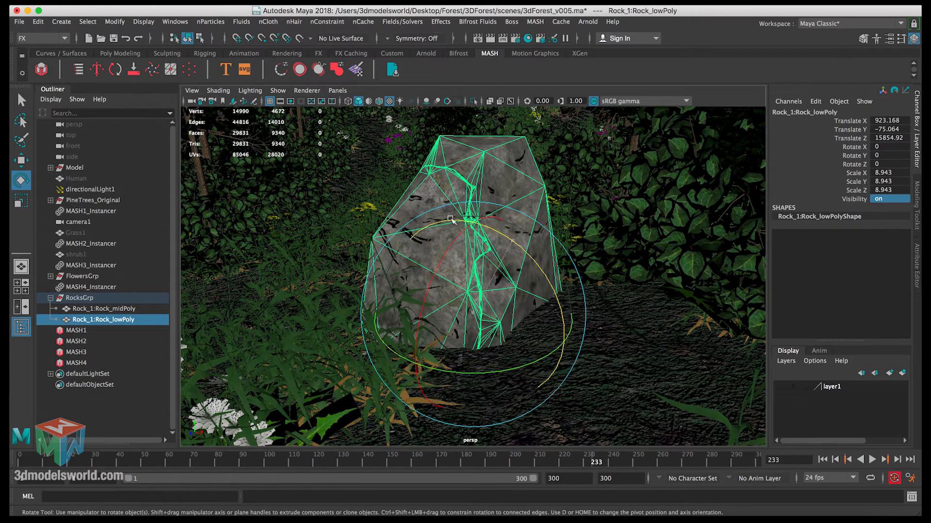
drag(451, 220, 359, 207)
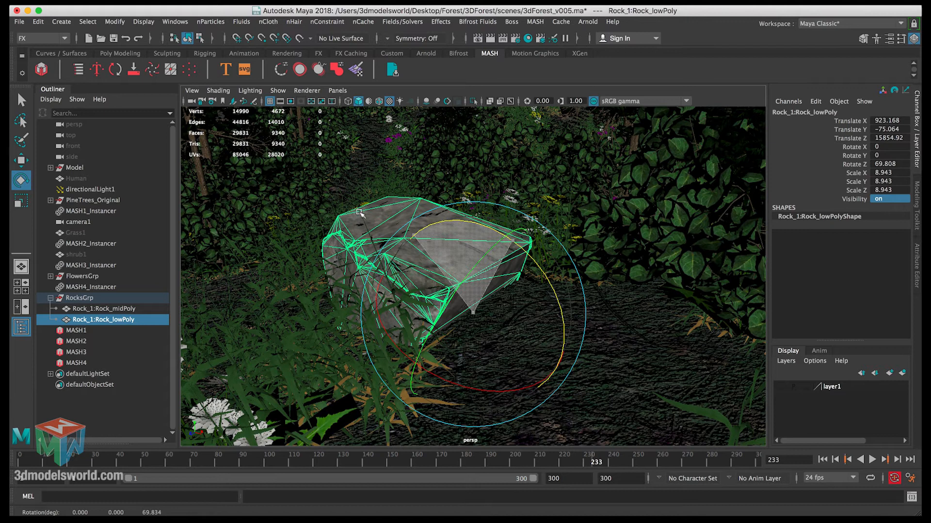
drag(359, 212, 570, 314)
Step: Enlarge the low-poly rock uniformly to about 10.041 and shift it along its object axes to about 867, -142, 15803
key(r)
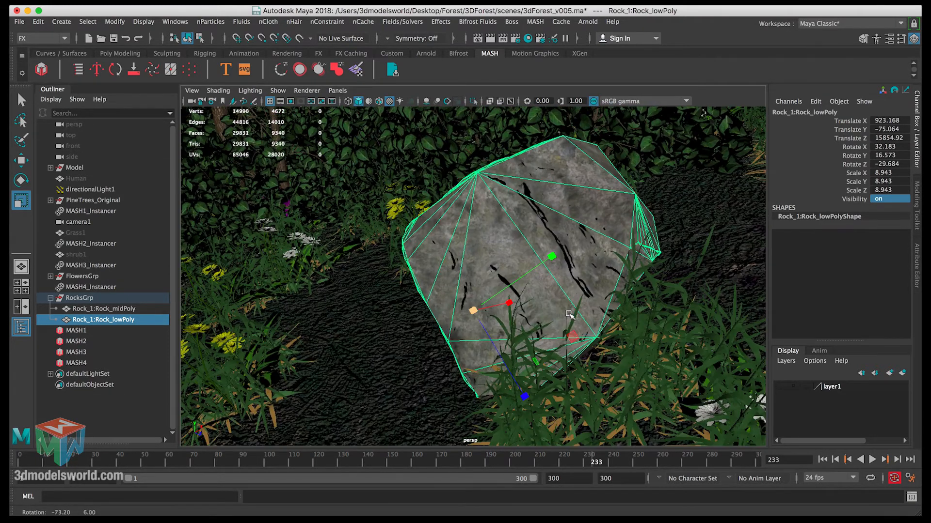
key(w)
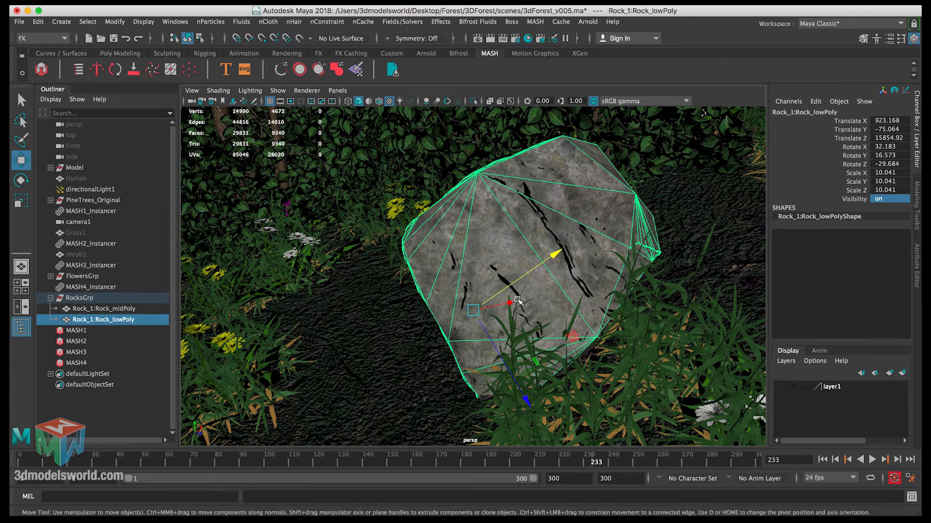
drag(517, 300, 505, 299)
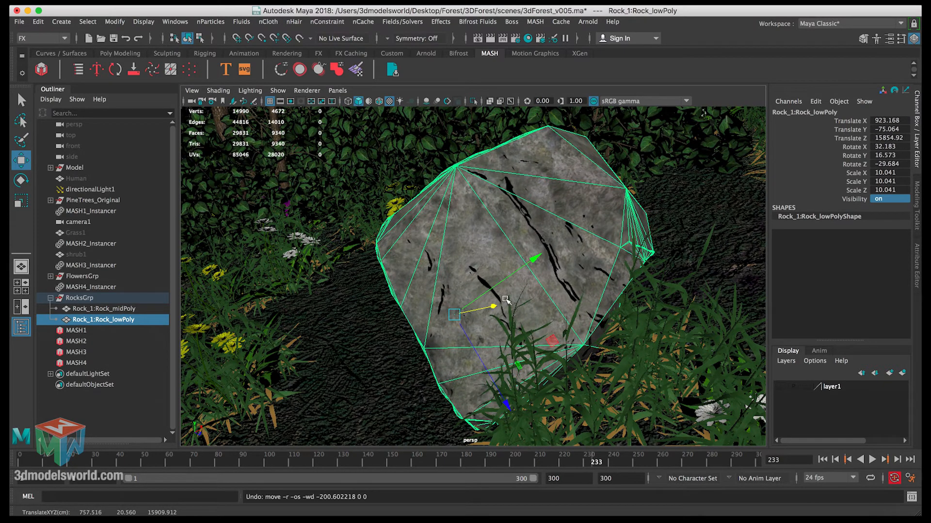
drag(553, 258, 530, 264)
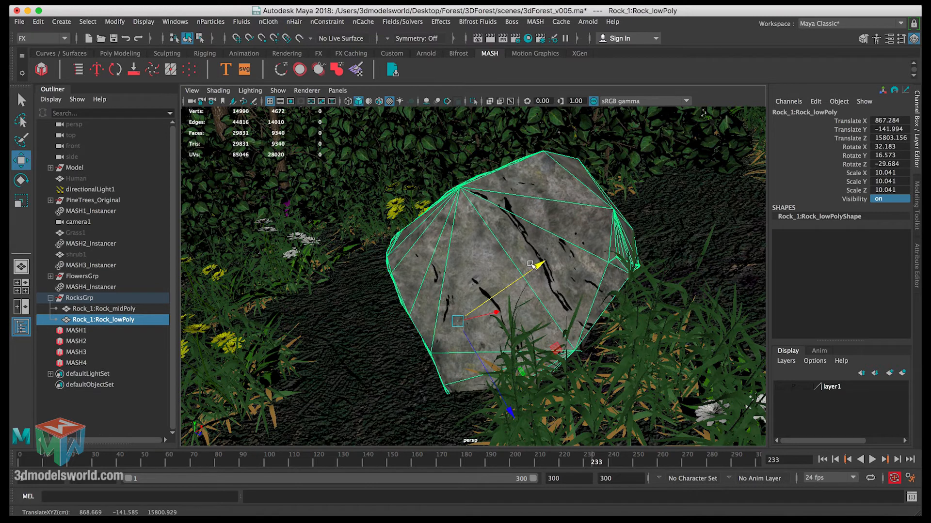
alt+drag(500, 323, 489, 296)
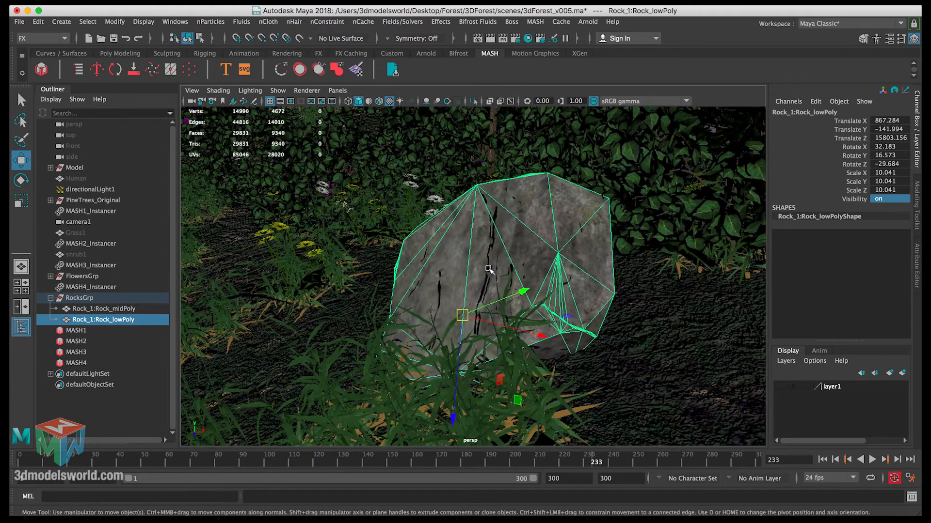
Step: Rotate the low-poly rock to about -9.3, 20.5, 12.3 degrees as seen through camera1 and check it up close in perspective
key(space)
key(space)
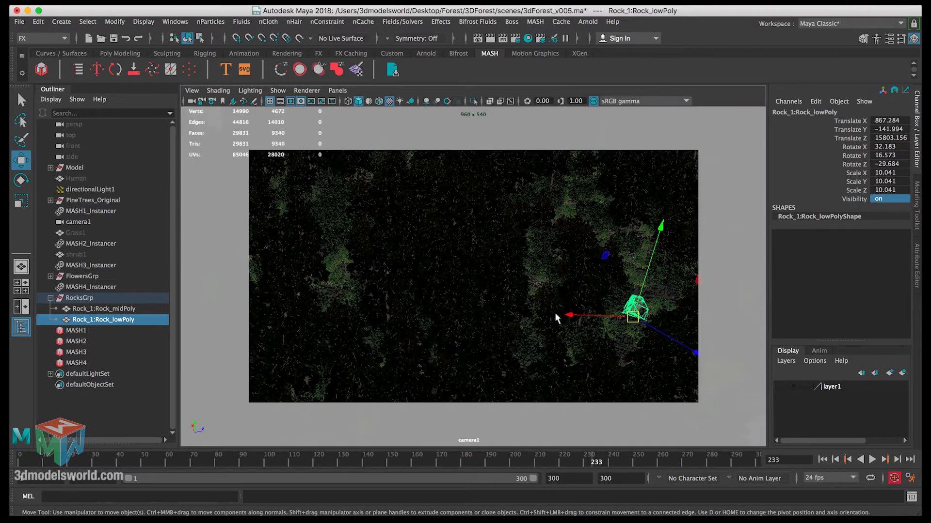
key(q)
click(612, 332)
click(641, 320)
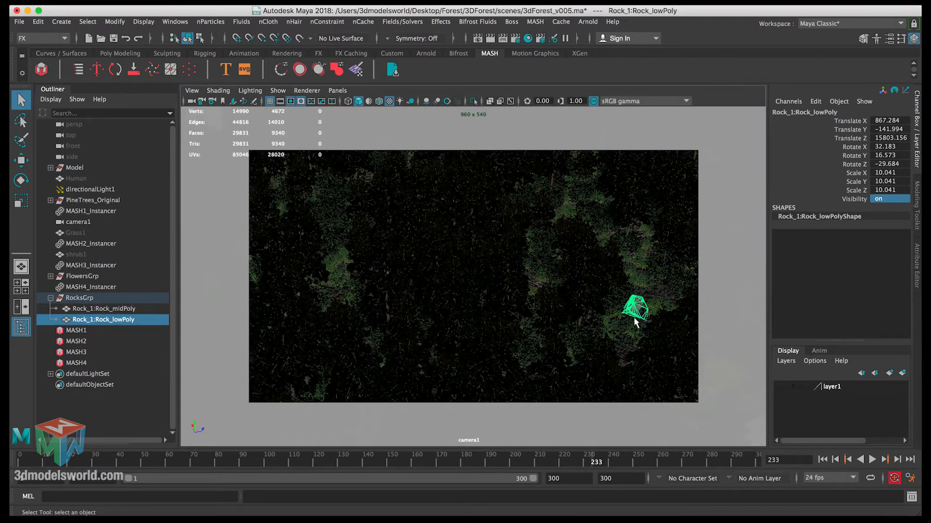
key(e)
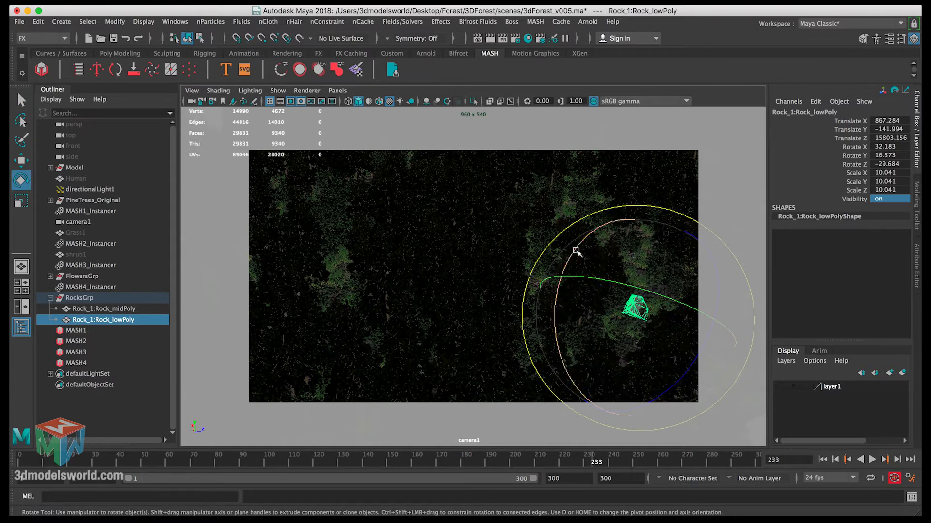
drag(583, 262, 574, 329)
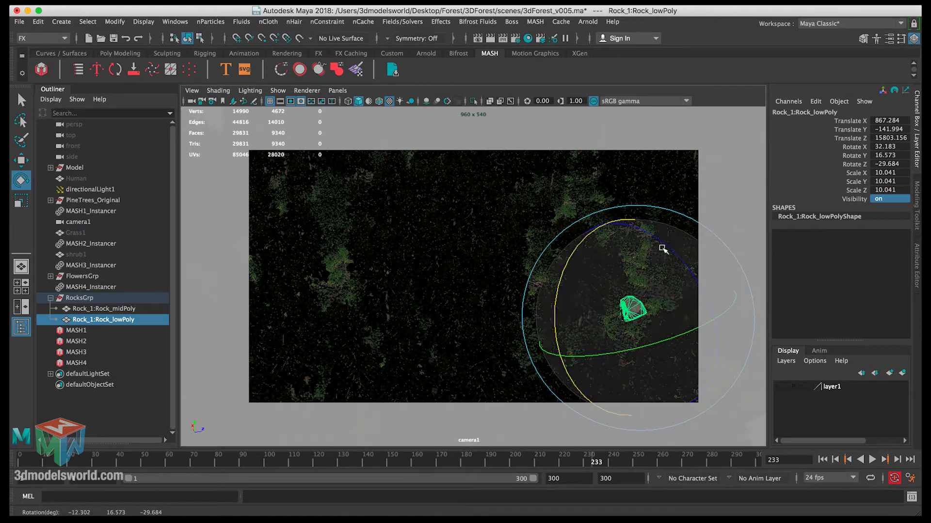
drag(665, 246, 670, 331)
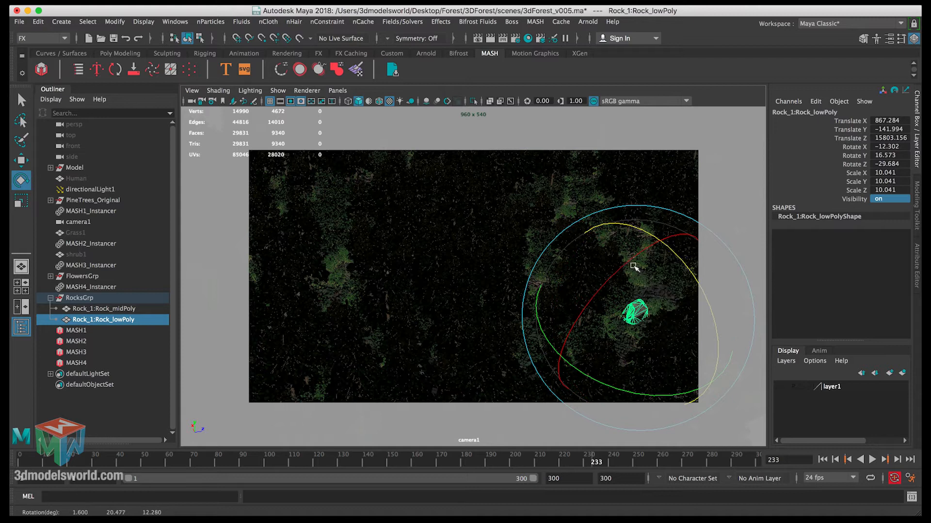
drag(630, 261, 619, 270)
key(q)
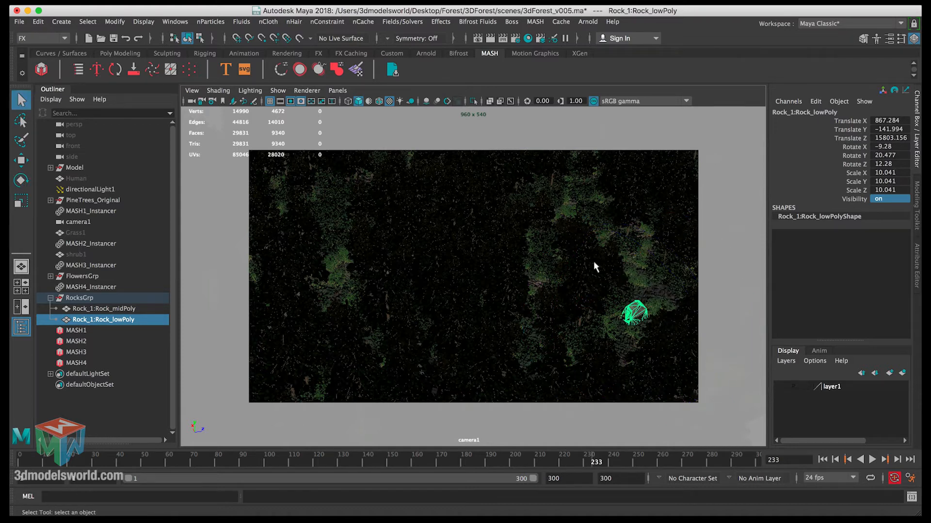
key(space)
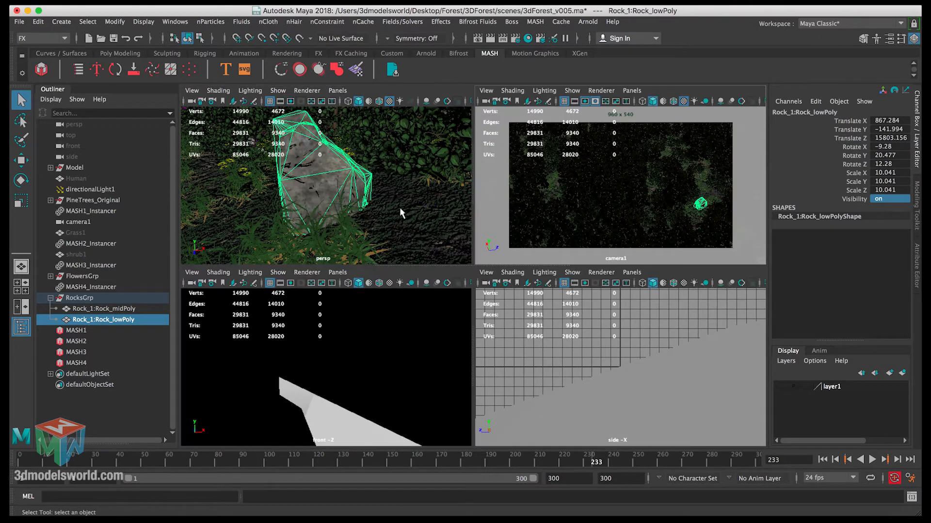
alt+drag(380, 222, 337, 207)
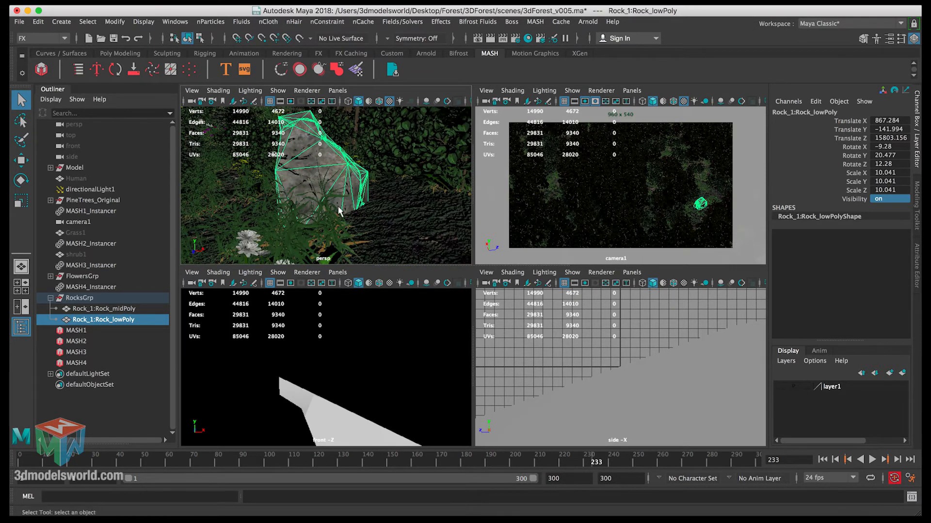
Step: Duplicate the low-poly rock and snap the copy onto the terrain across the path at about X 4447, Y 440, Z 3807
key(w)
key(space)
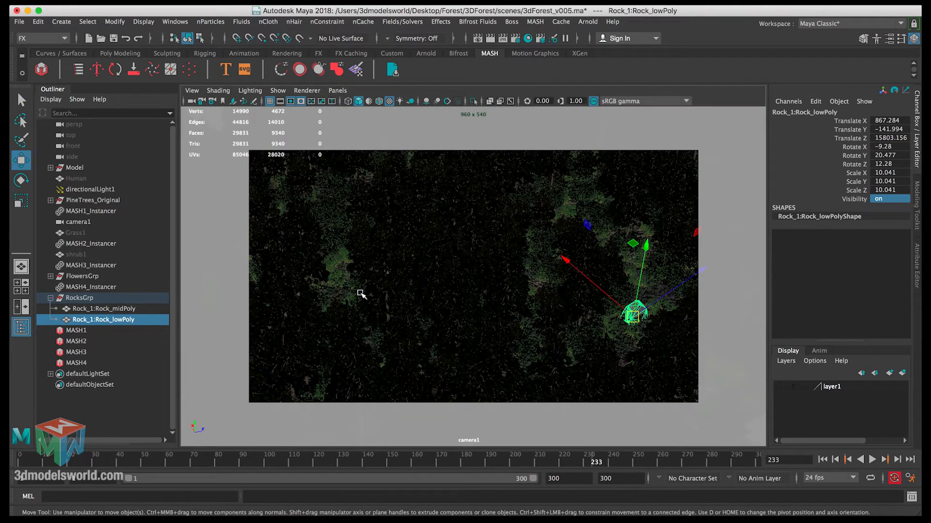
key(ctrl+d)
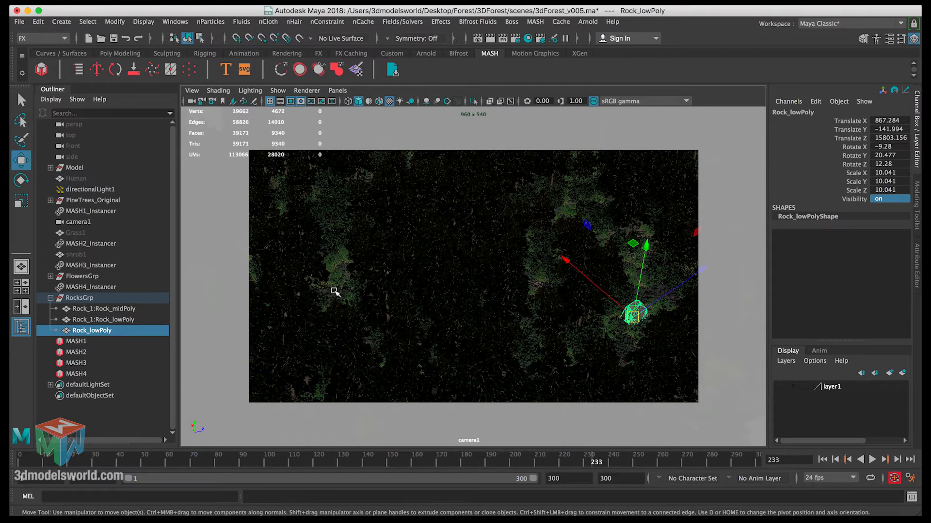
key(v)
middle_drag(342, 282, 333, 293)
key(q)
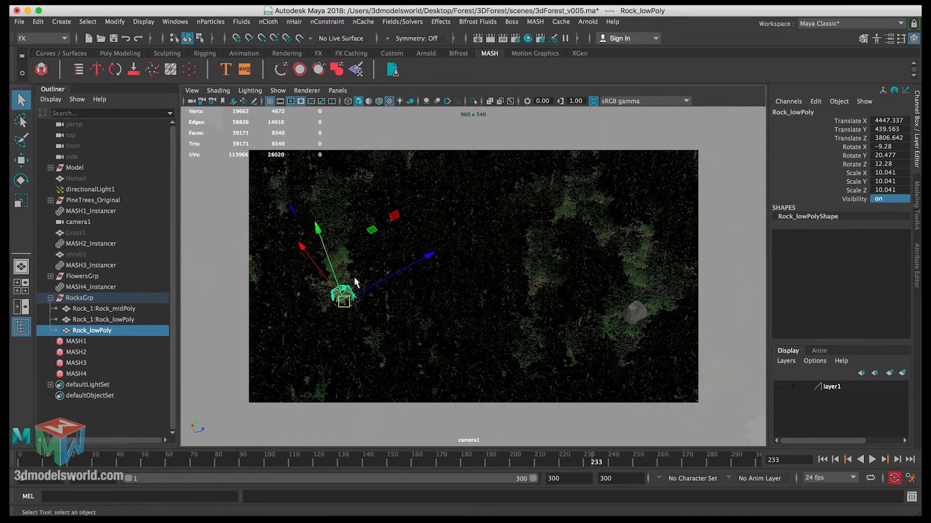
Step: Frame the duplicated rock in the perspective view and scale it uniformly to about 8.811
key(space)
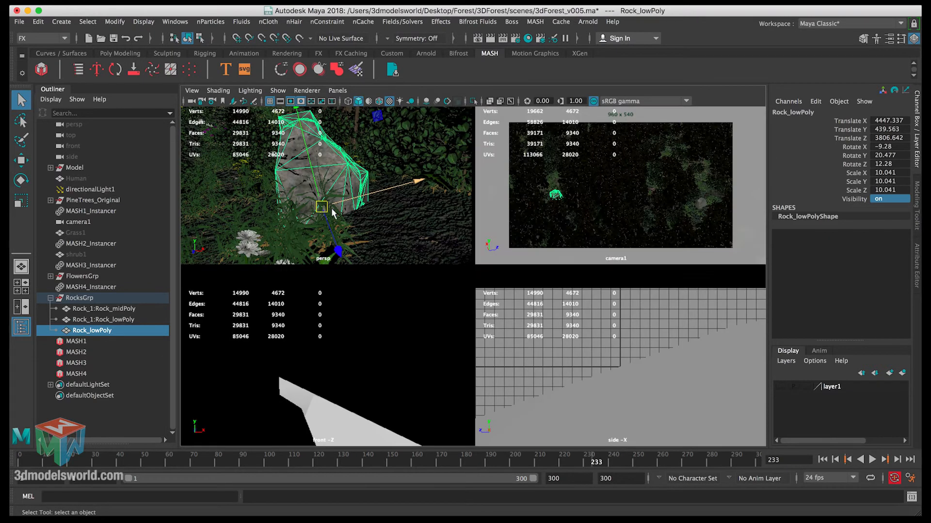
key(space)
key(f)
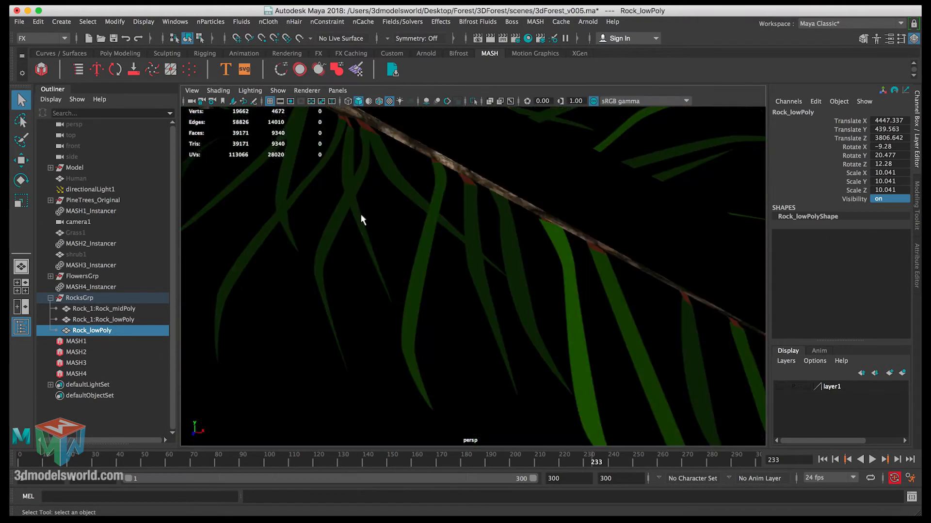
alt+drag(420, 256, 284, 246)
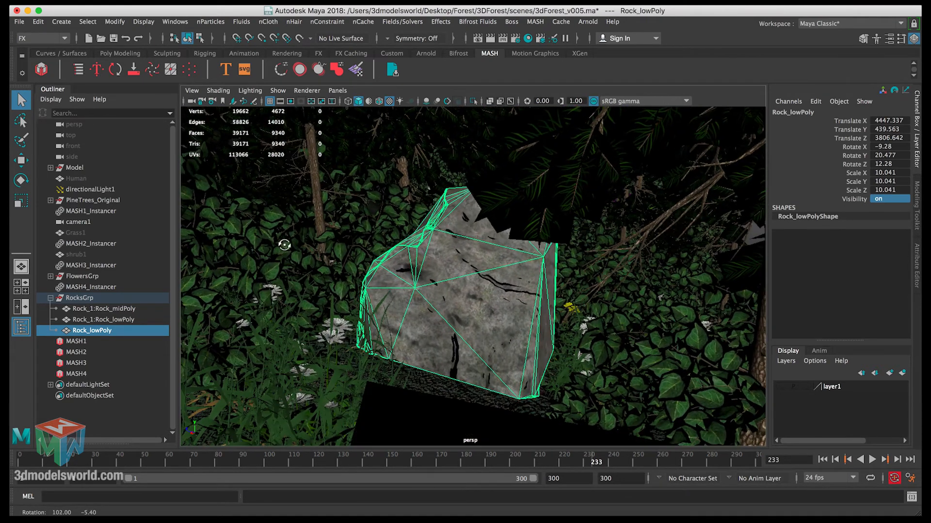
key(r)
drag(456, 356, 436, 356)
key(w)
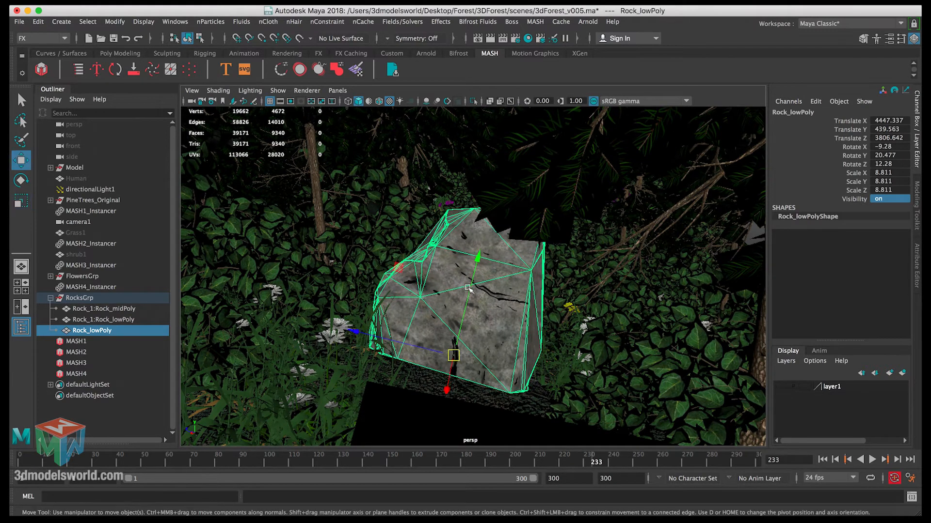
Step: Rotate the duplicated rock to about -53.1, -41.0, -11.6 degrees and check it through camera1
key(e)
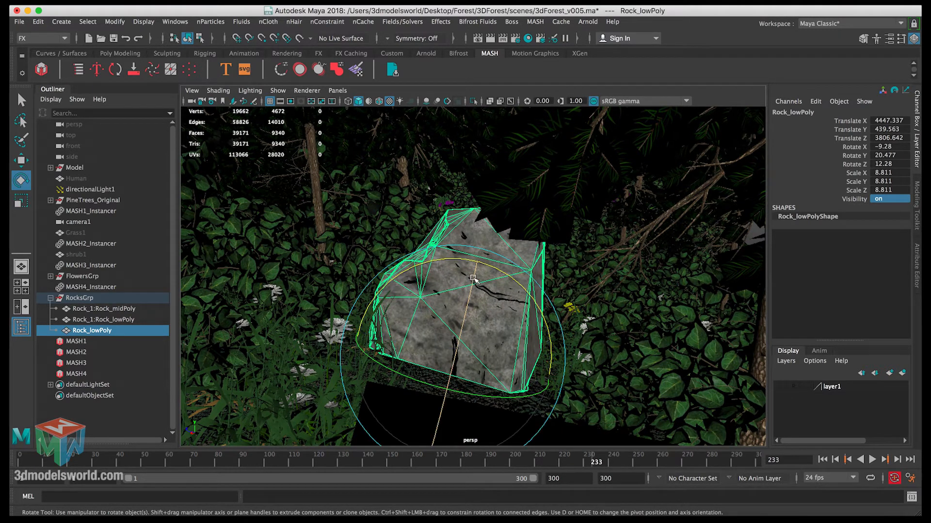
drag(473, 279, 446, 391)
alt+drag(542, 323, 552, 376)
key(q)
key(space)
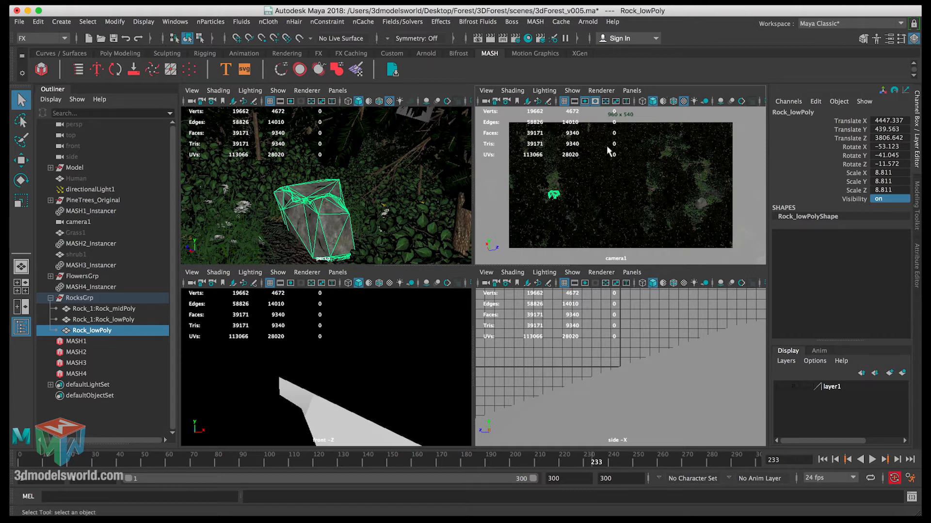
key(space)
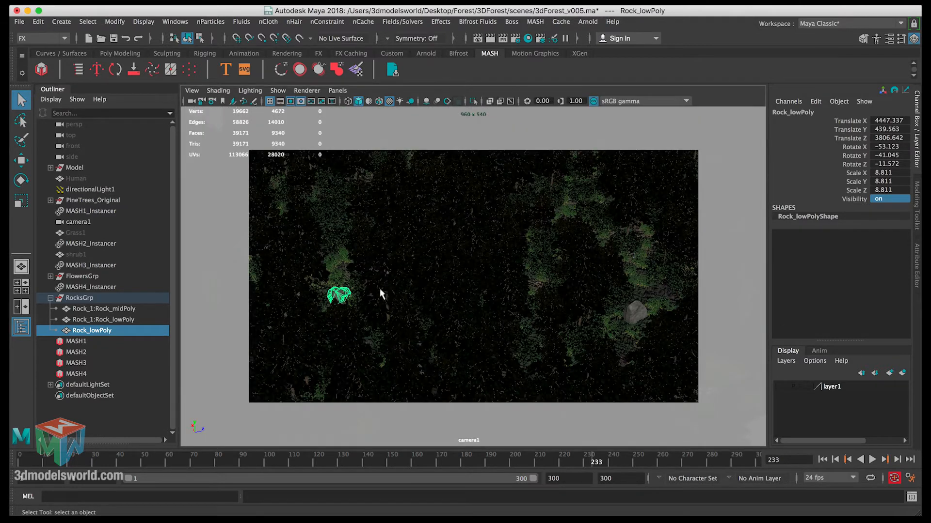
Step: Duplicate the rock again, snap the new copy to about X 620, Y -1336, Z 11478 and frame it in perspective
key(w)
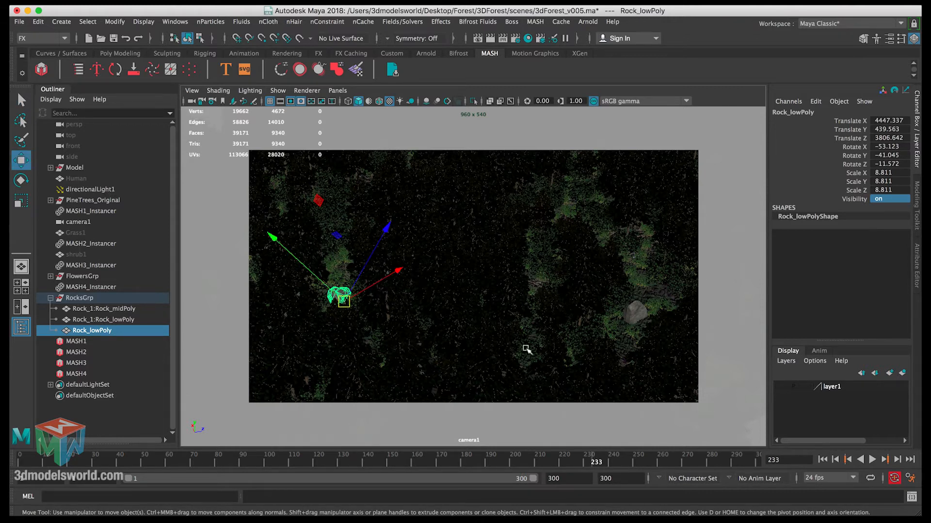
key(ctrl+d)
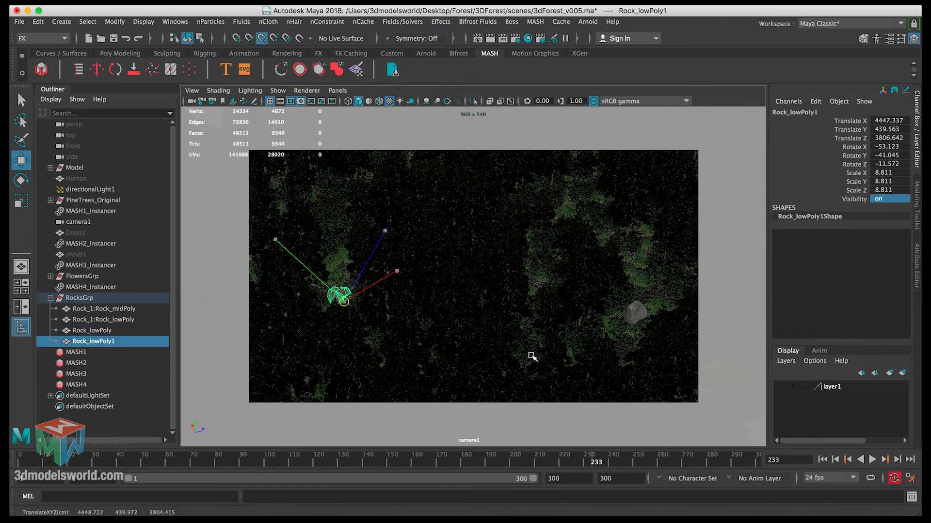
middle_drag(533, 355, 535, 354)
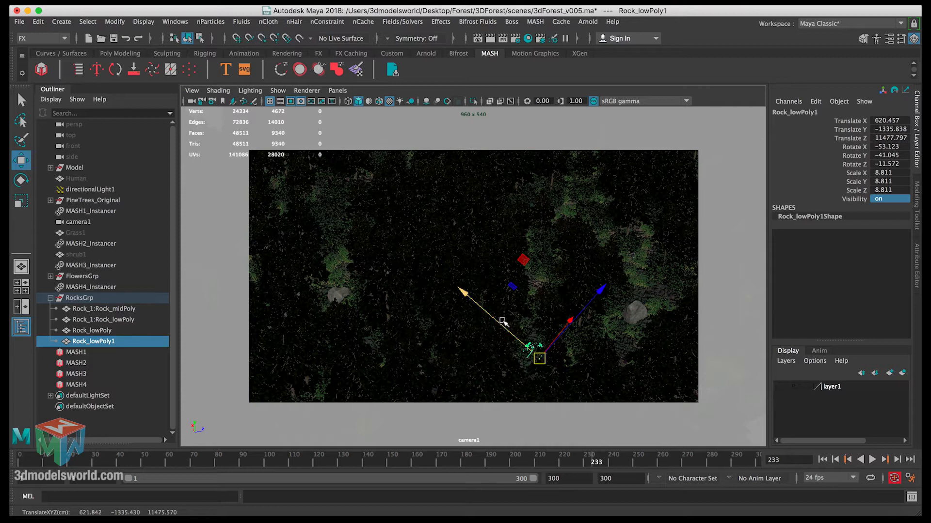
key(space)
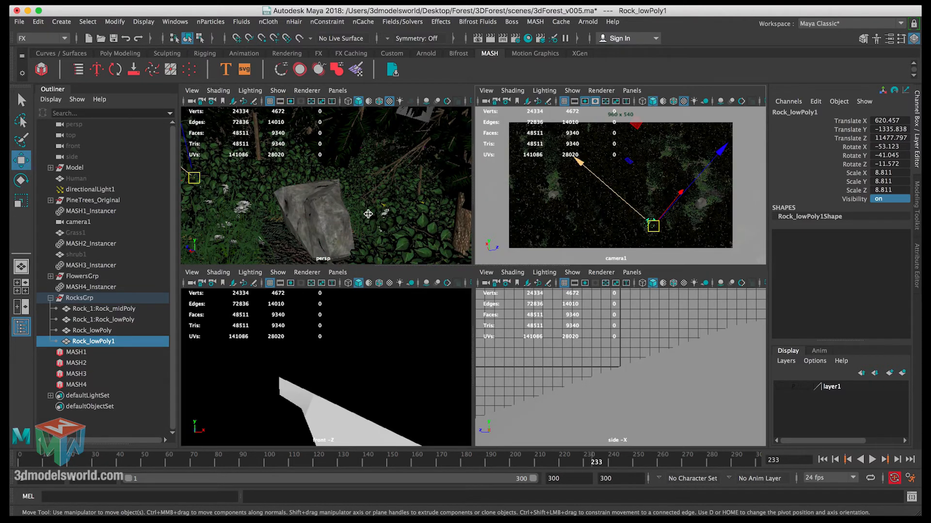
key(space)
key(f)
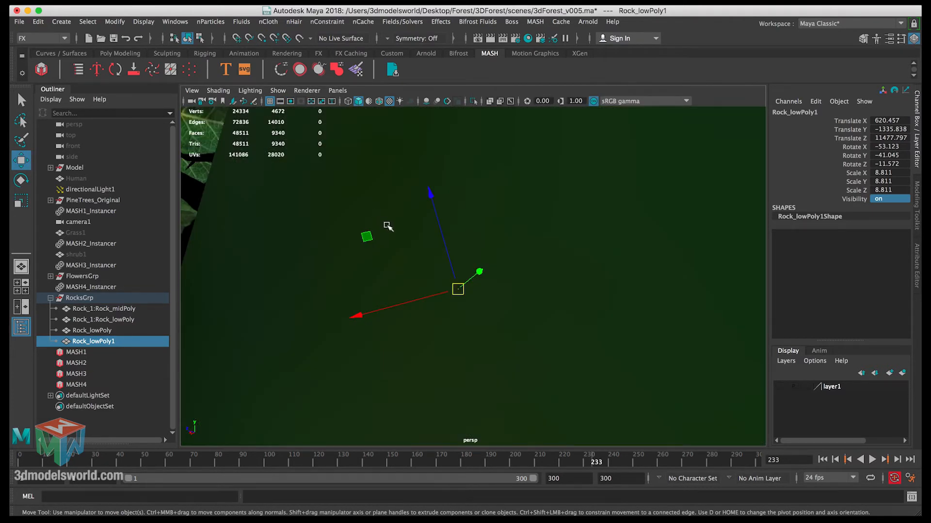
Step: Move the duplicated rock to about X -524, Y -1332, Z 10901 and rotate it to about -63.0, 4.0, 16.7 degrees
alt+drag(444, 266, 451, 235)
alt+right_drag(451, 235, 346, 154)
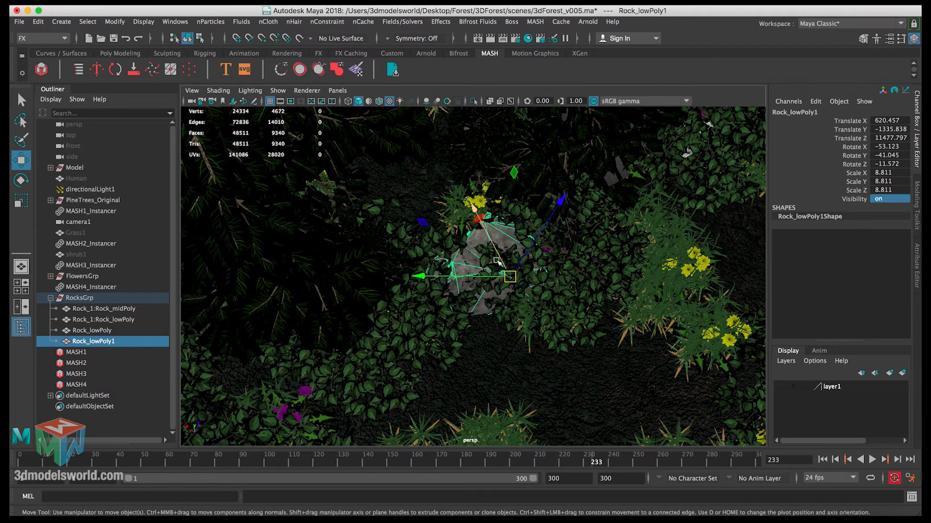
drag(497, 262, 560, 326)
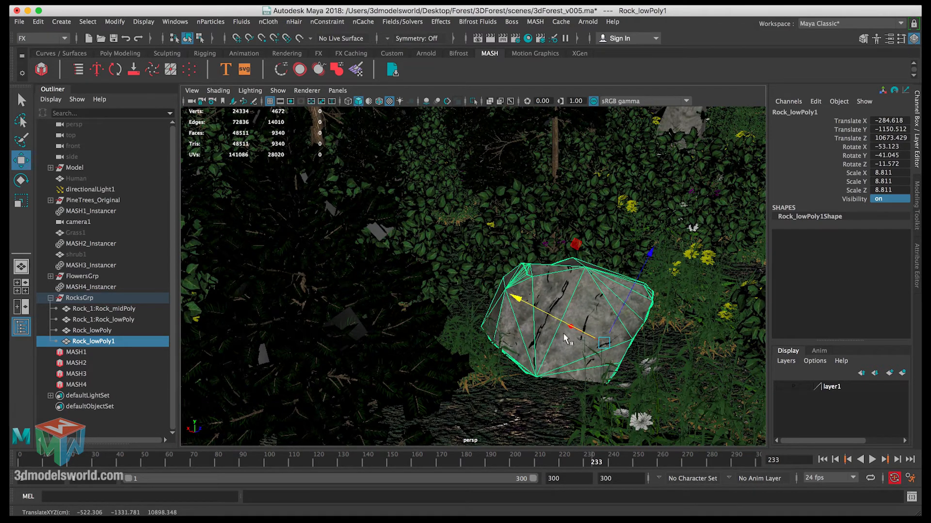
key(e)
drag(616, 345, 653, 371)
key(w)
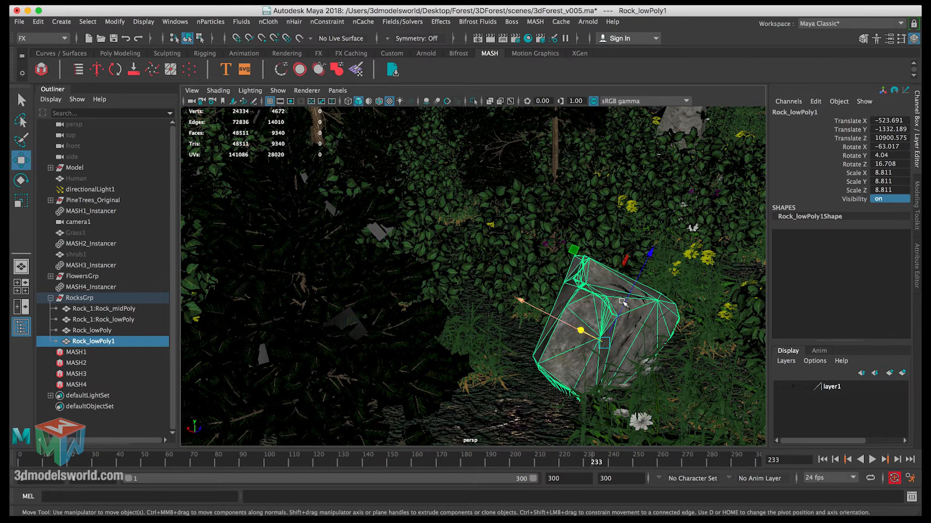
Step: Shift the rock slightly to about X -386, Y -1362, Z 10857 and check its placement through camera1
drag(623, 303, 571, 242)
key(space)
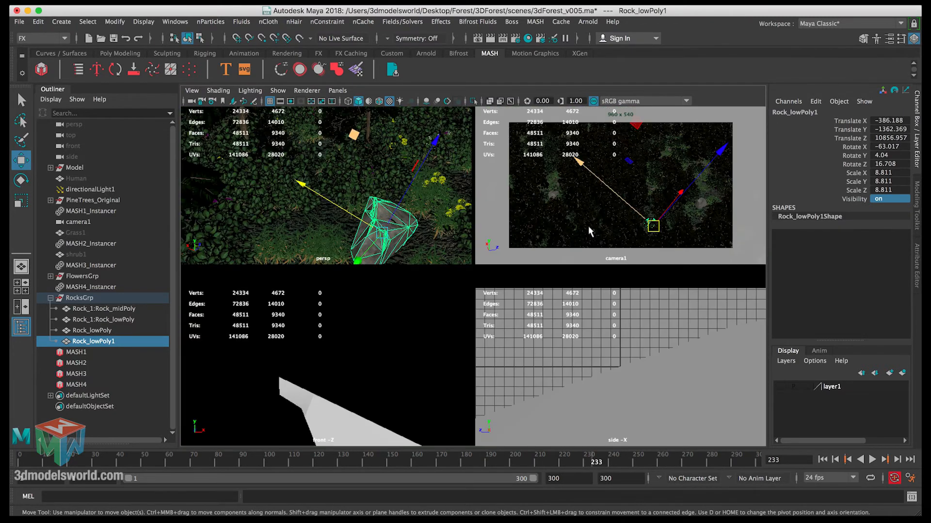
key(space)
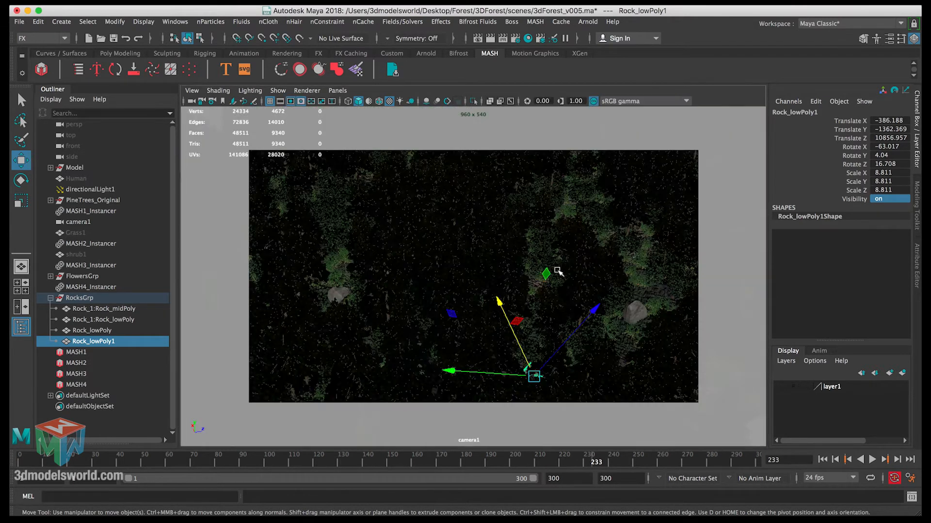
key(q)
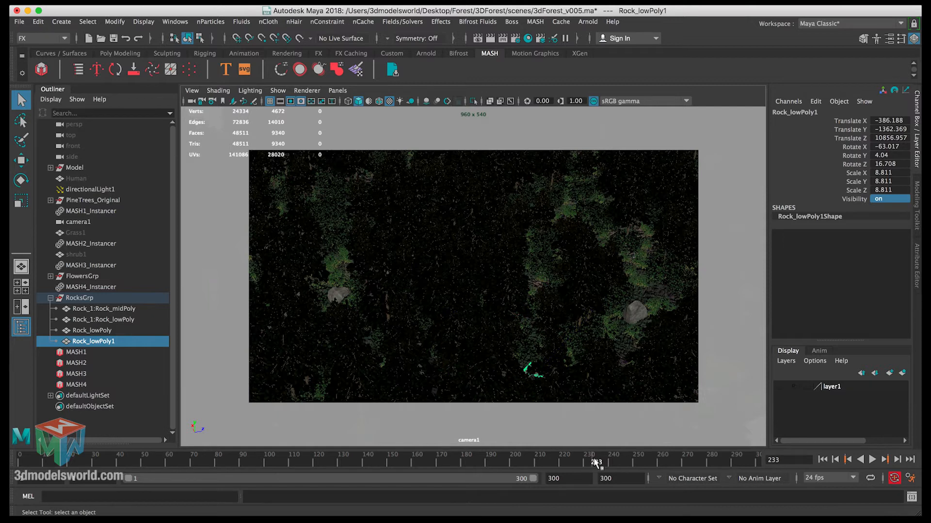
Step: Go to frame 291, duplicate the rock and snap the copy onto the terrain at about X 10288, Y 1307, Z 24852
drag(595, 463, 737, 457)
key(w)
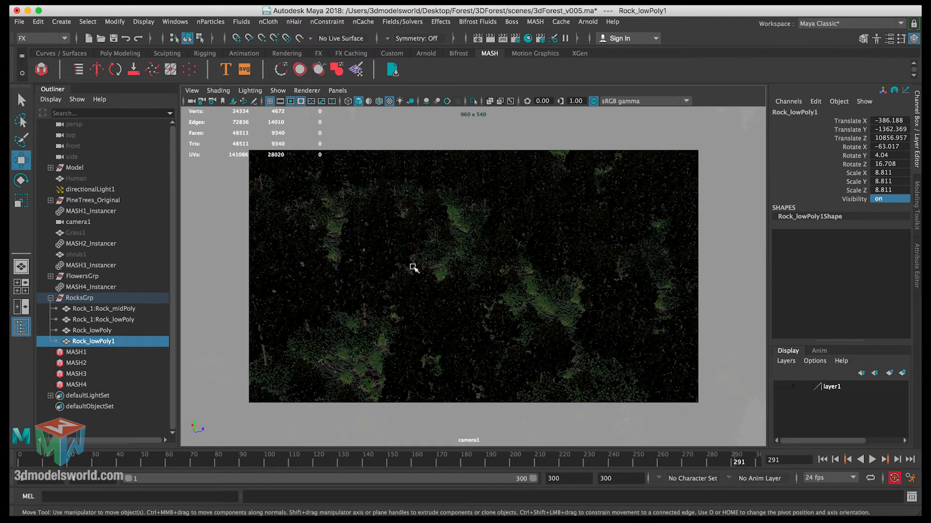
key(ctrl+d)
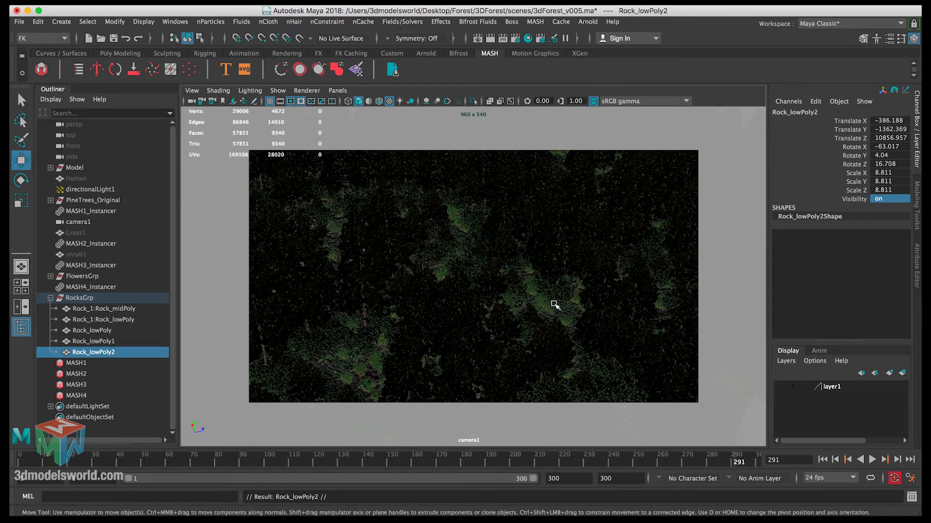
key(v)
middle_drag(559, 306, 567, 311)
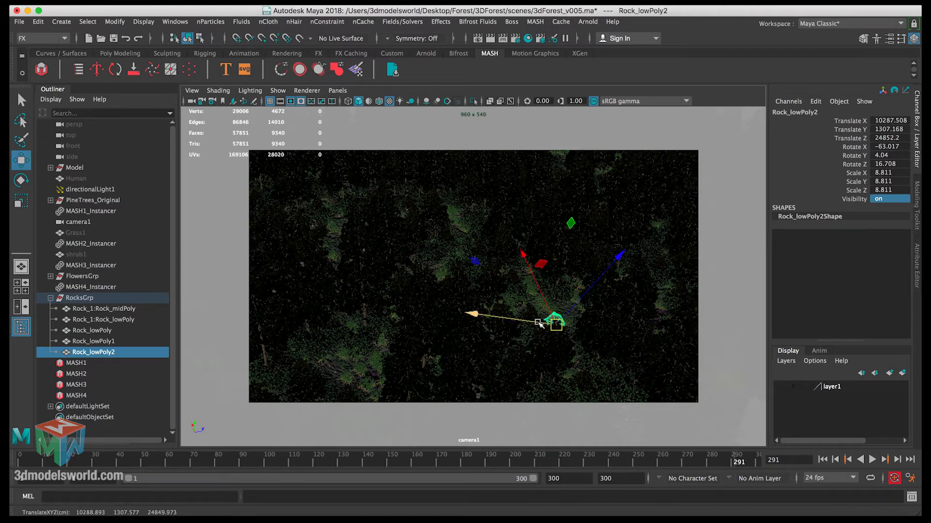
Step: Reposition this copy to about X 10964, Y 1293, Z 25215 and rotate it to about -13.0, 42.2, 42.1 degrees
drag(535, 321, 594, 286)
key(e)
key(w)
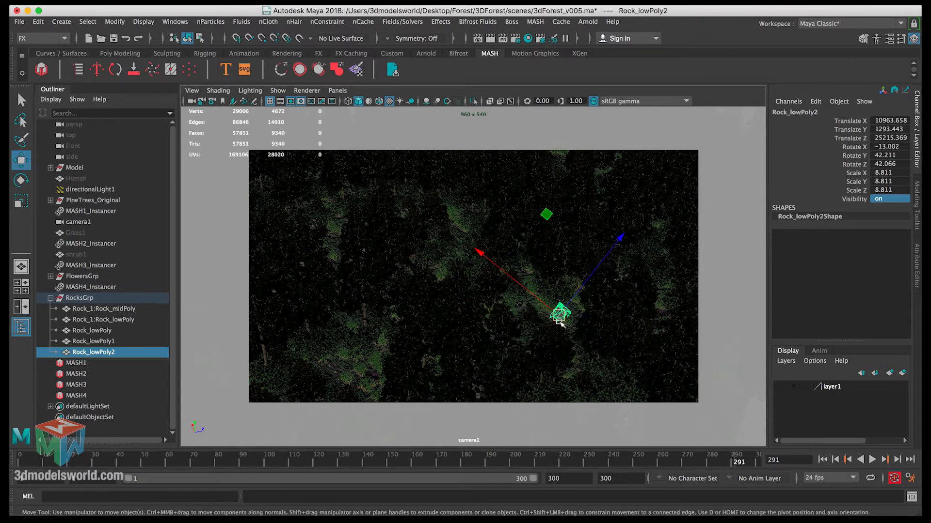
Step: Duplicate the rock again and snap the copy onto the far terrain at about X 21388, Y 1752, Z 16246
key(ctrl+d)
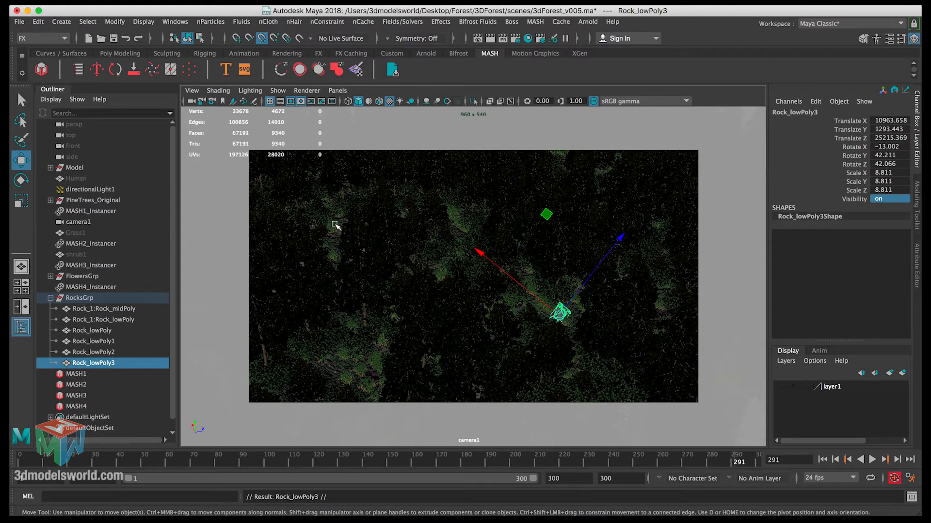
key(v)
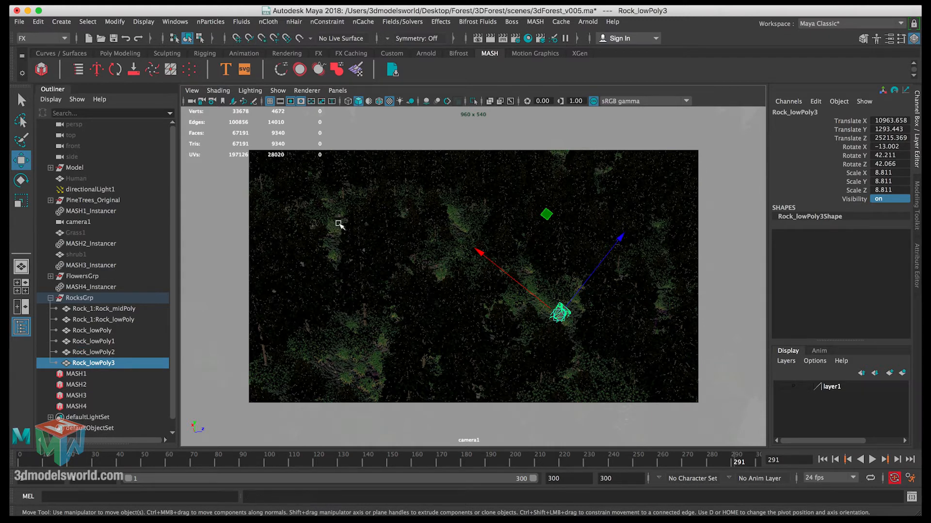
key(v)
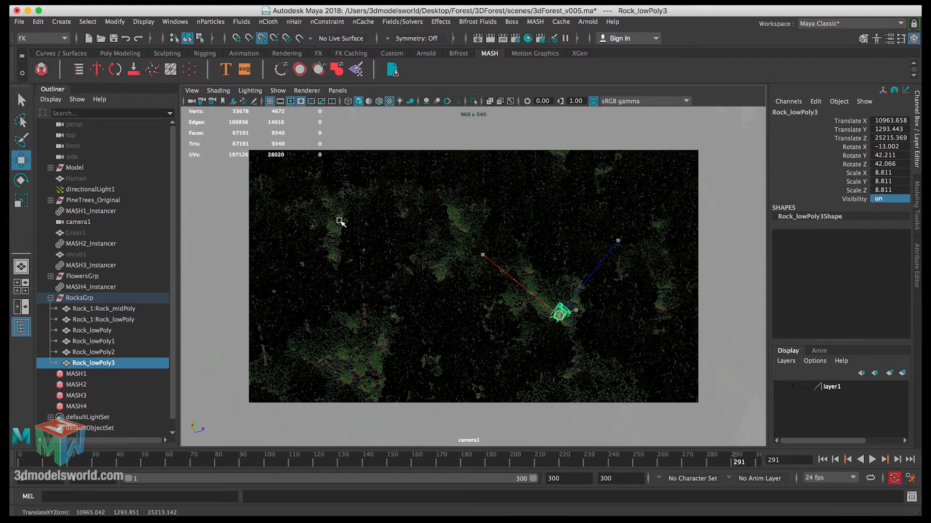
mouse_move(341, 220)
middle_down()
mouse_move(314, 208)
mouse_move(349, 212)
middle_up()
Step: Rotate the far rock to about -40.7, -75.2, 90.6 degrees and shift it to about X 21419, Y 1756, Z 16118
key(e)
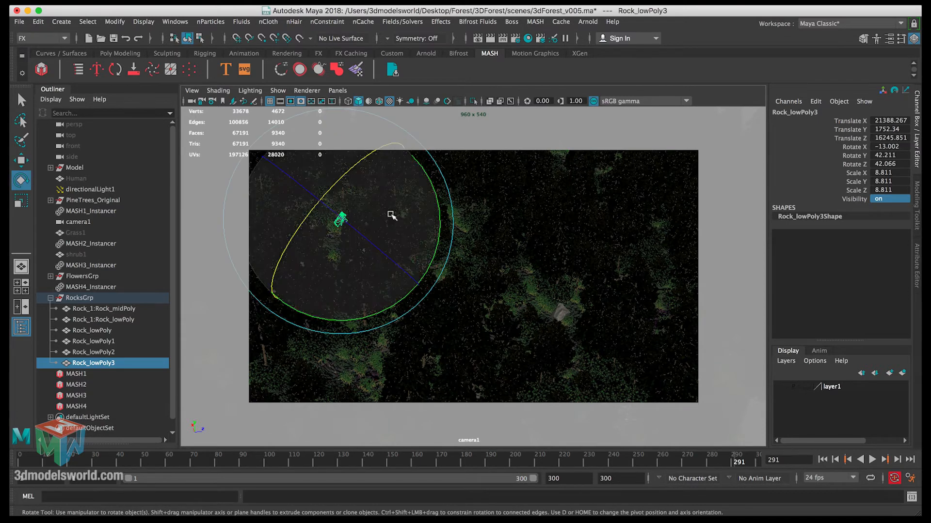
drag(436, 217, 287, 310)
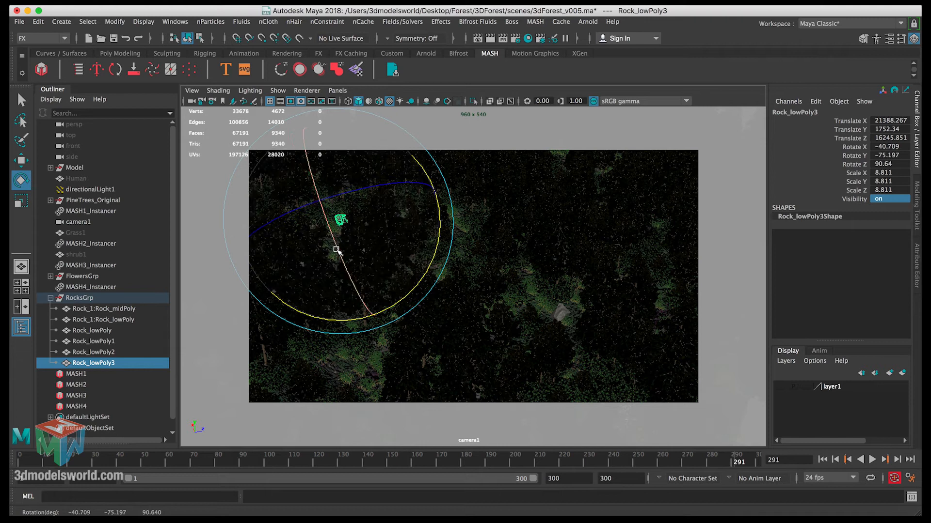
key(w)
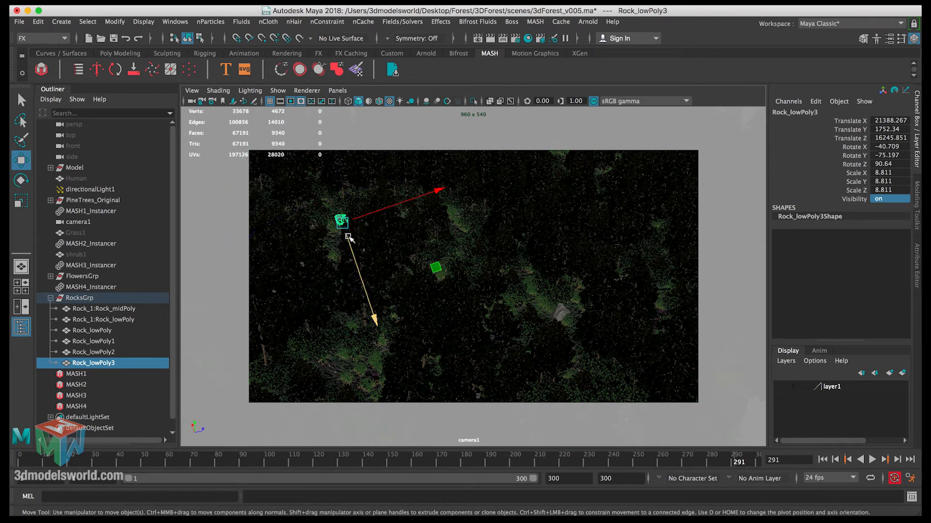
mouse_move(347, 235)
mouse_down()
mouse_move(361, 216)
mouse_move(350, 244)
mouse_up()
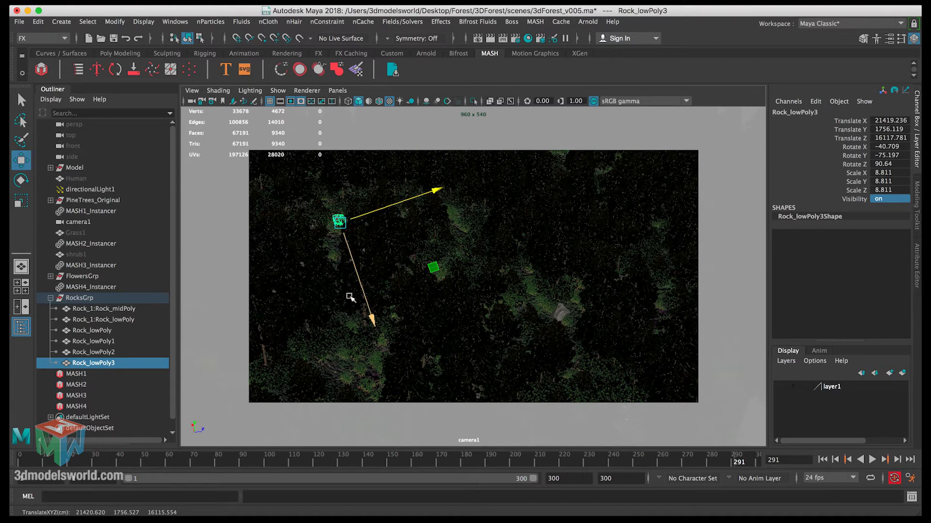
drag(347, 294, 349, 305)
Step: Duplicate the far rock, snap the copy onto the near terrain and move it to about X 11644, Y -658, Z 15062
key(ctrl+d)
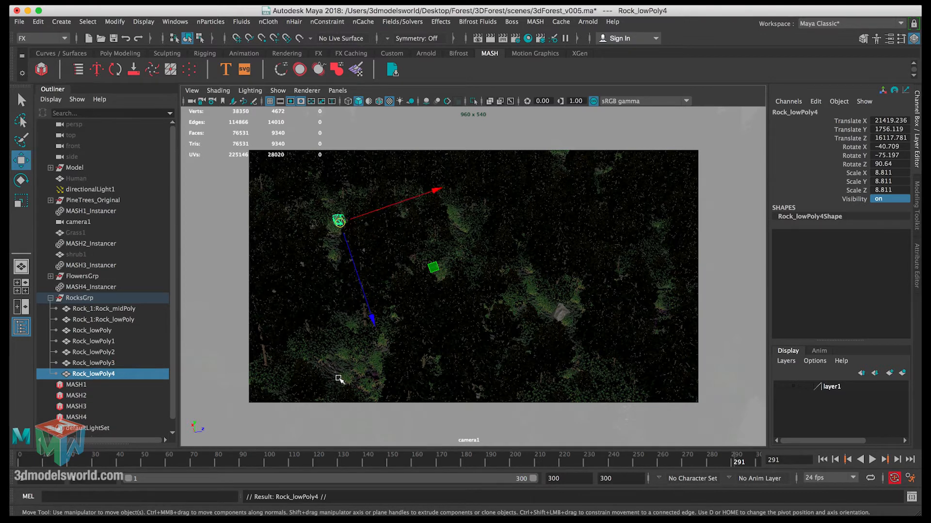
key(v)
middle_drag(335, 372, 359, 377)
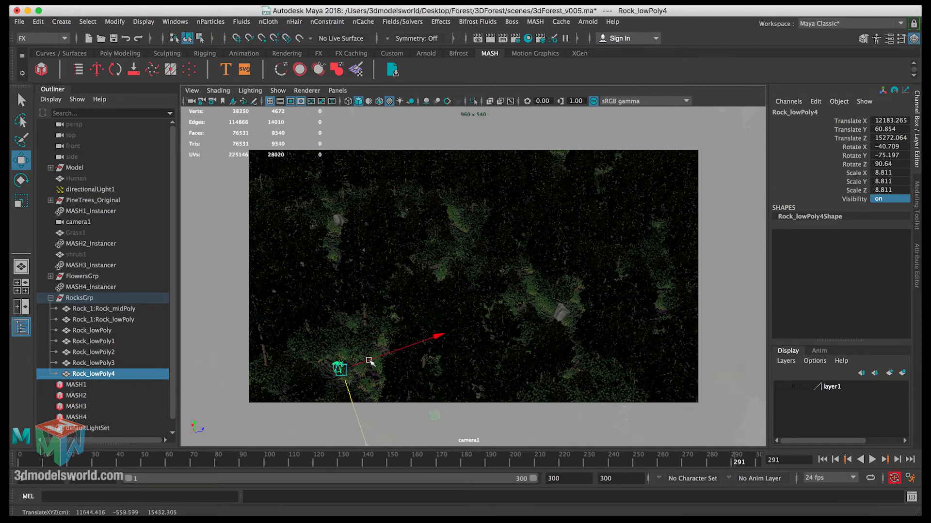
drag(367, 361, 350, 343)
Step: Frame the new copy in the perspective view and raise it out of the ground to about X 11180, Y -243, Z 15141
key(space)
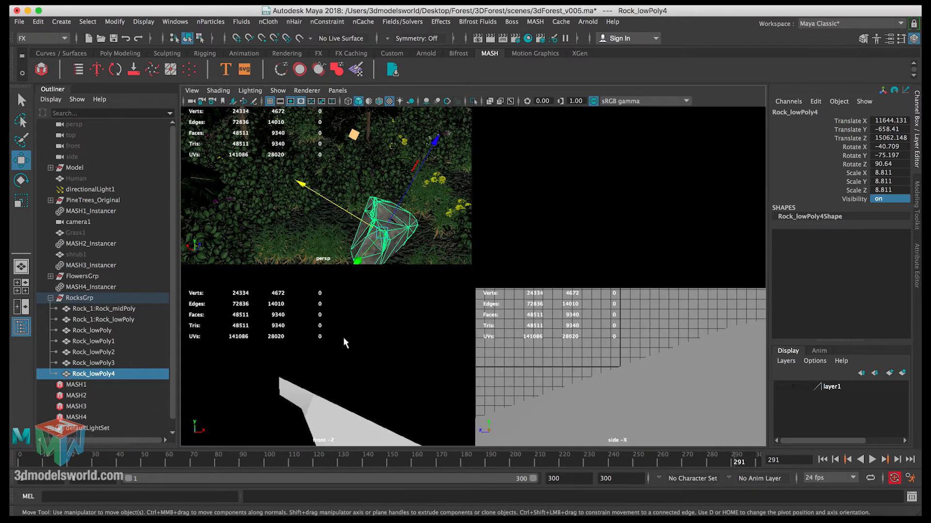
key(space)
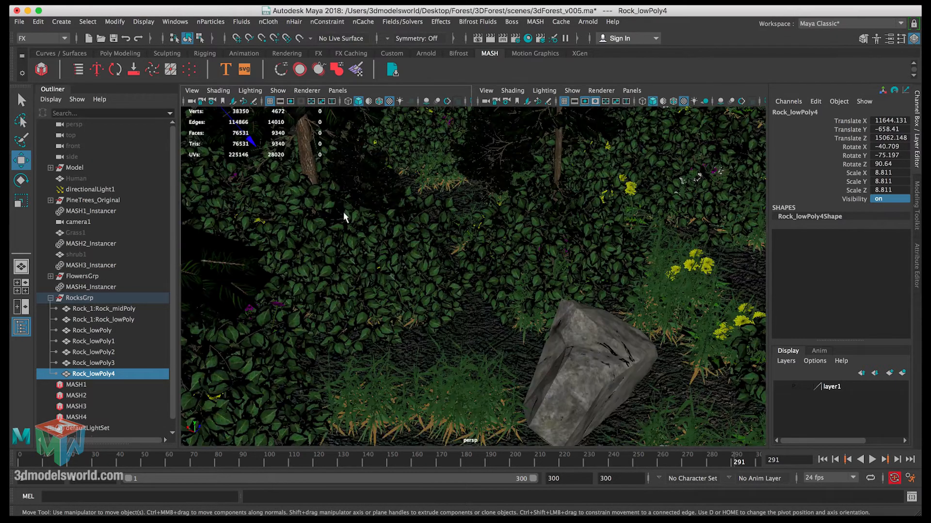
key(f)
alt+drag(386, 267, 325, 268)
scroll(318, 276, up, 5)
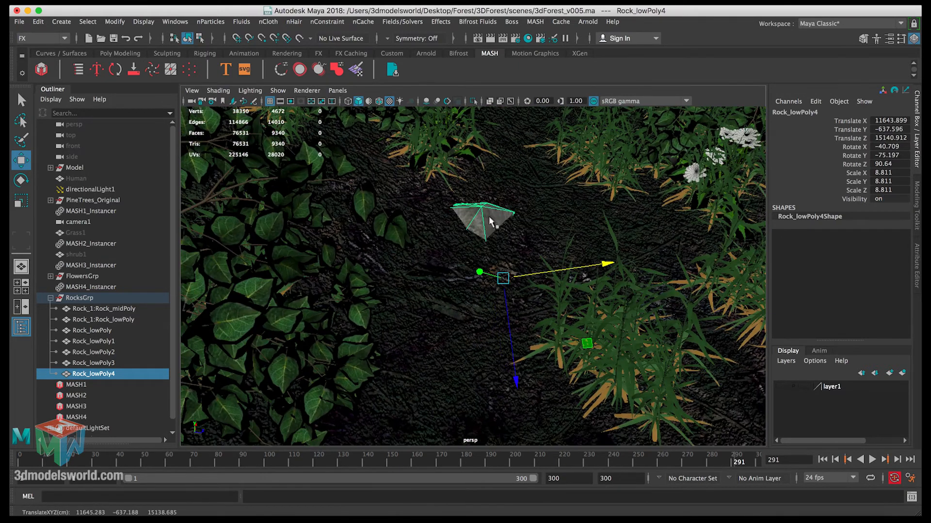
drag(489, 217, 455, 216)
drag(507, 189, 512, 143)
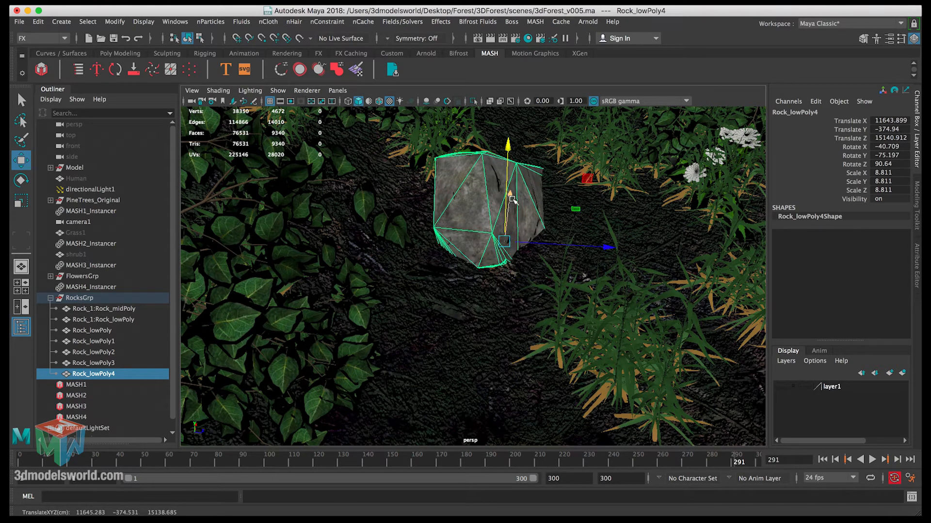
drag(512, 212, 479, 211)
alt+drag(479, 170, 558, 242)
Step: Rotate the rock to about 48.3, -57.6, -51.1 degrees, shift it to about X 11038, Z 14884 and check it through camera1
key(e)
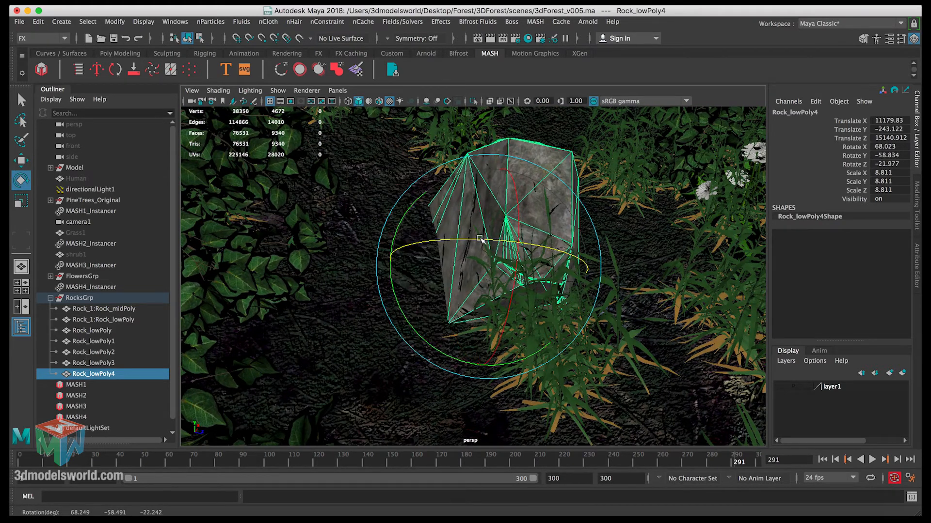
drag(482, 241, 417, 242)
key(w)
key(q)
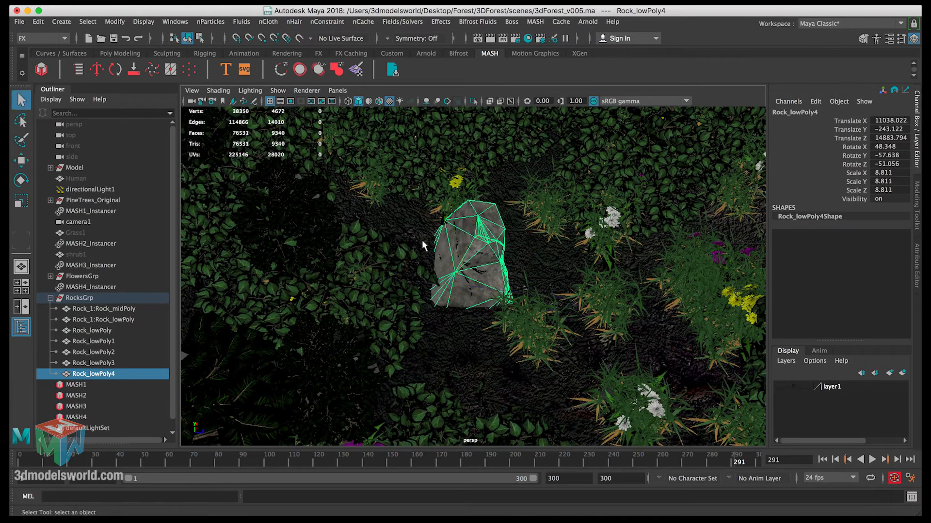
key(space)
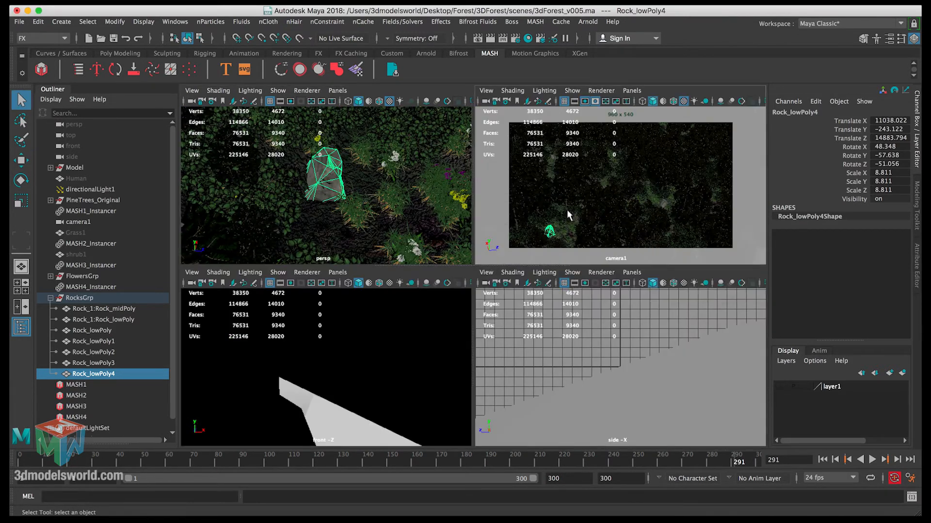
key(space)
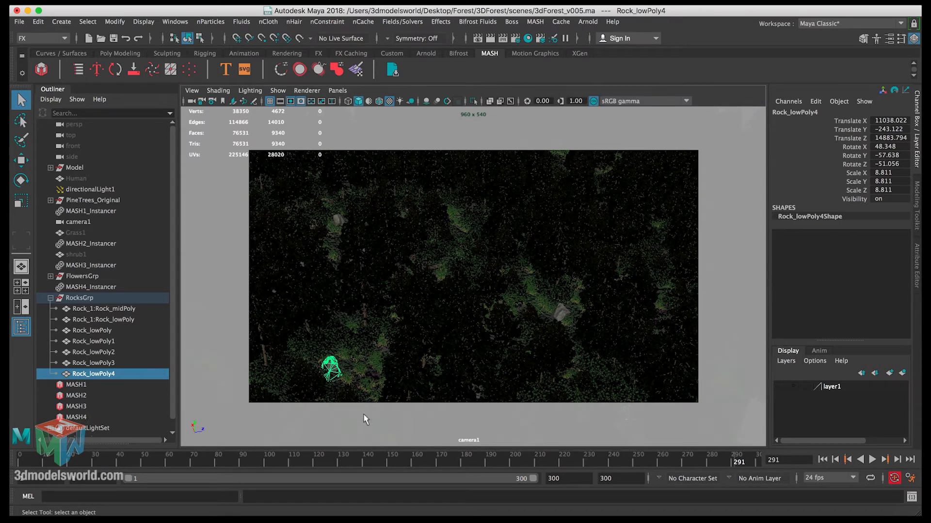
Step: Go to frame 300, duplicate the rock and snap the copy onto the terrain at about X 12201, Y 1168, Z 21017
key(alt+v)
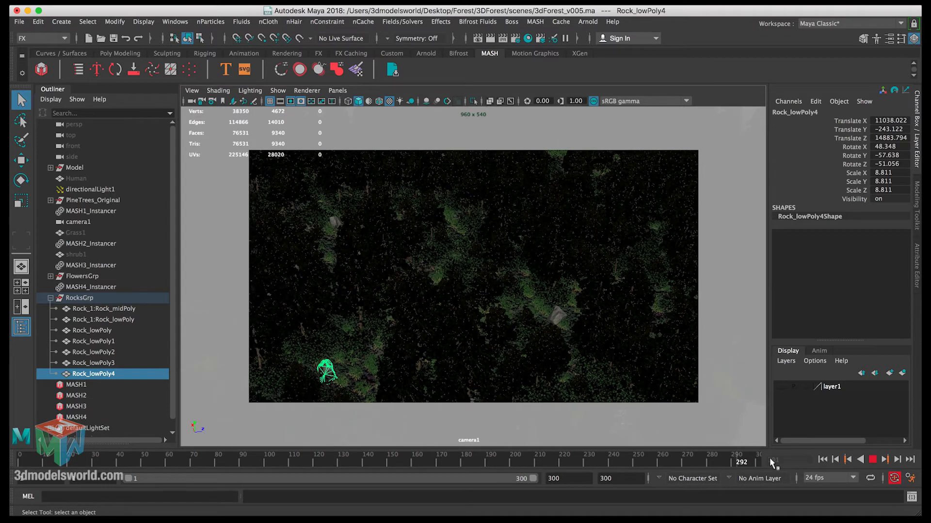
drag(788, 459, 788, 458)
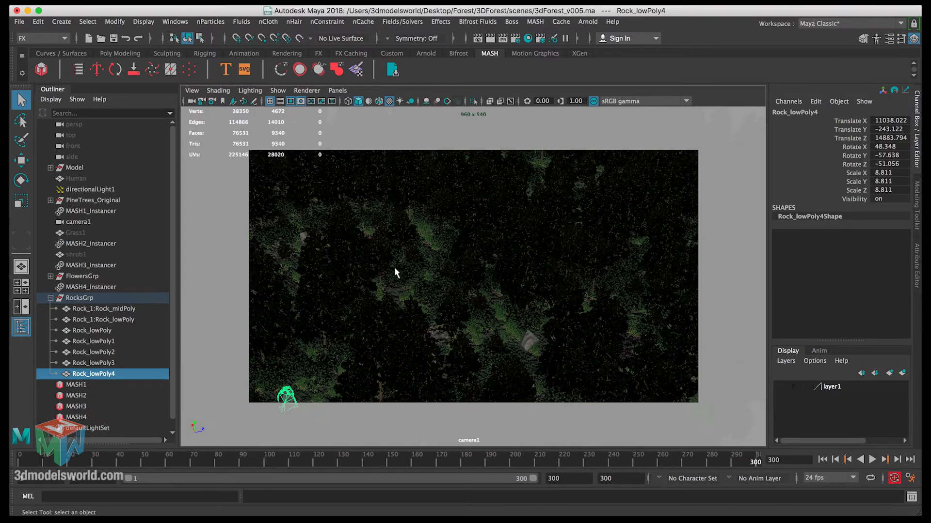
key(w)
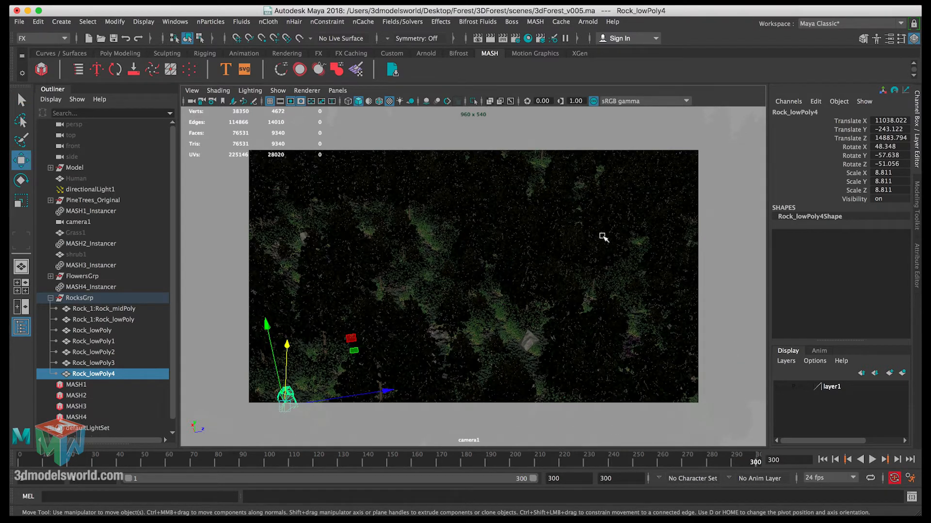
key(ctrl+d)
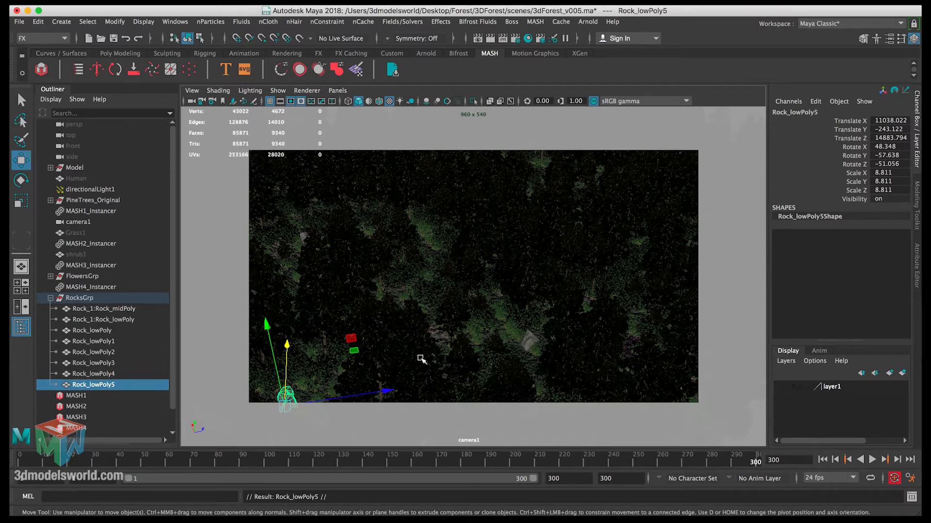
key(v)
middle_drag(440, 341, 444, 338)
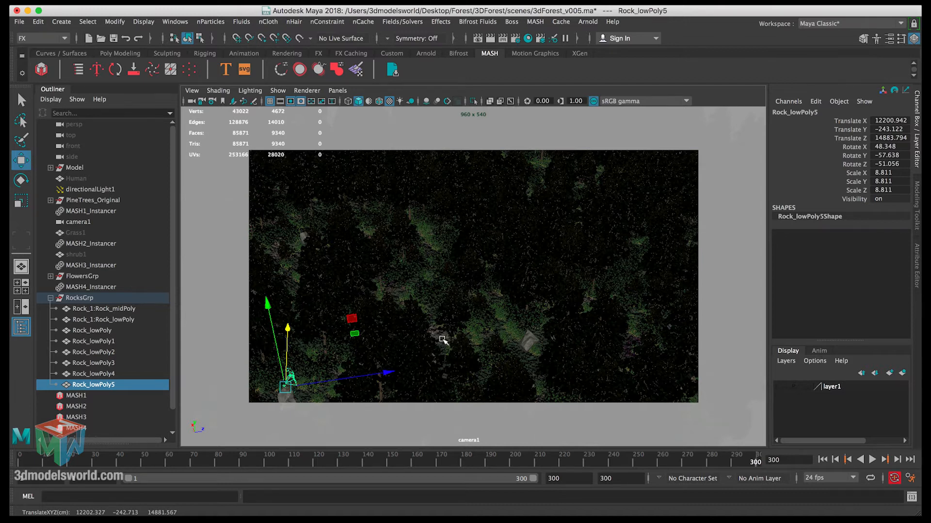
key(v)
middle_drag(286, 385, 447, 340)
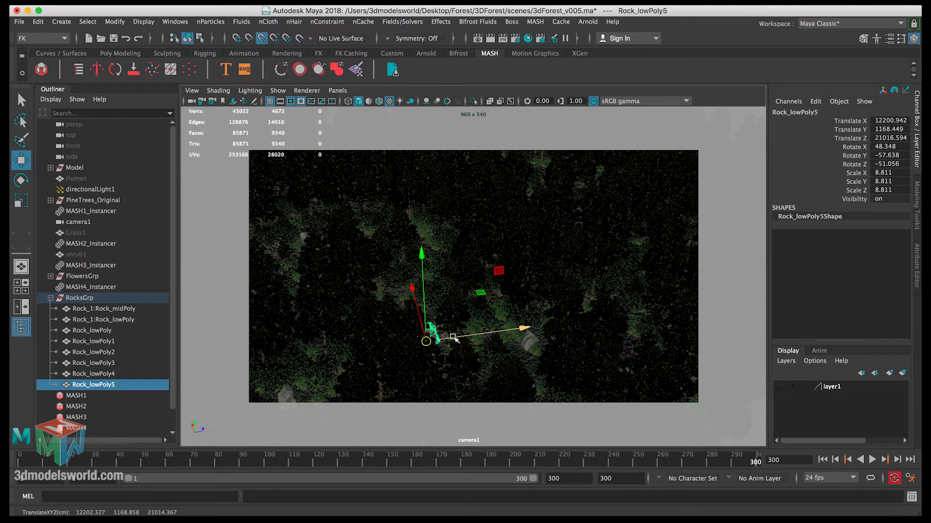
Step: Slide the newest rock copy along Z to about 21501 and switch to the four-view layout
click(445, 338)
drag(448, 337, 466, 338)
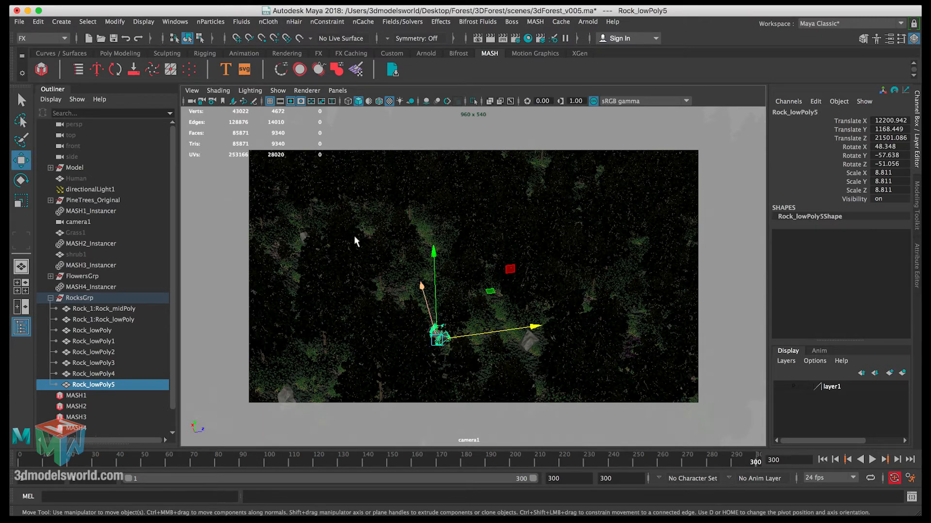
key(space)
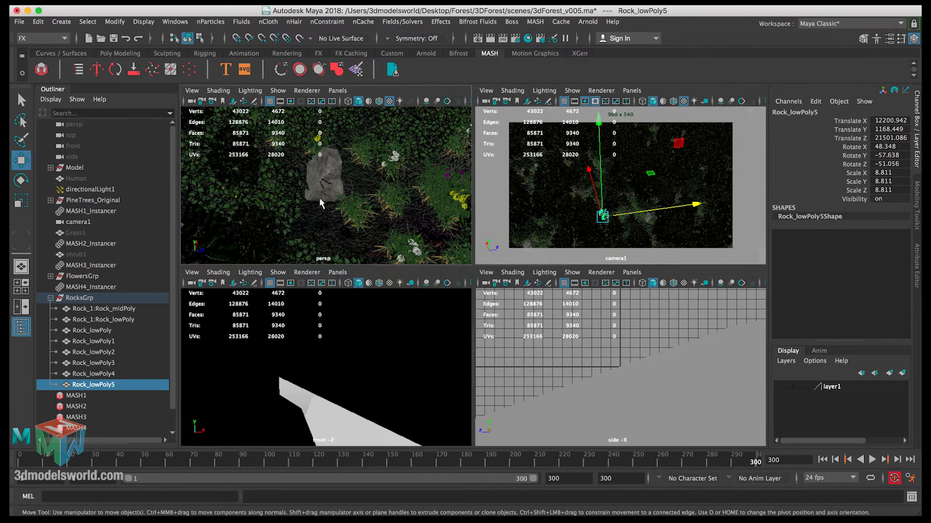
Step: Move Rock_lowPoly5 in the perspective view down to about Y 1017 and along Z to about 20919
key(space)
alt+drag(318, 196, 334, 199)
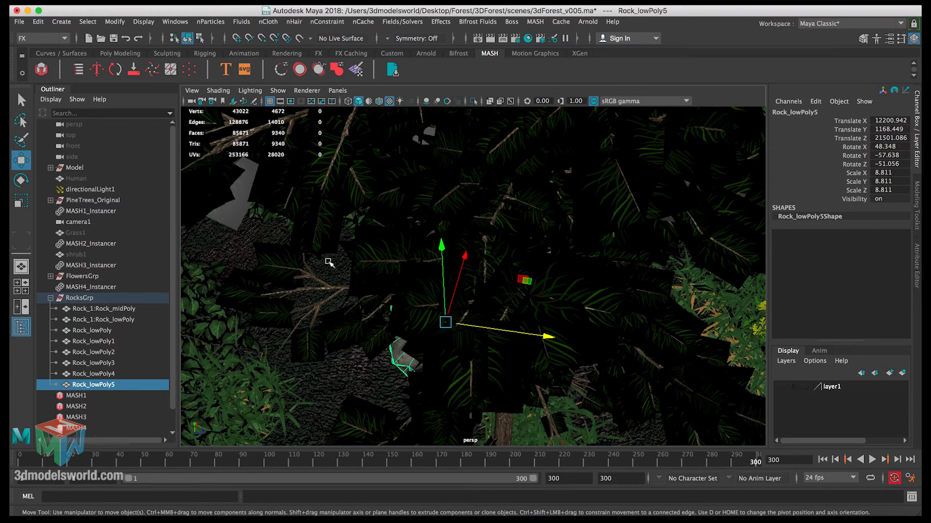
alt+drag(329, 265, 449, 335)
drag(334, 243, 359, 274)
Step: Scale Rock_lowPoly5 uniformly to about 6.06 and rotate it to about 104.1 degrees on X
key(r)
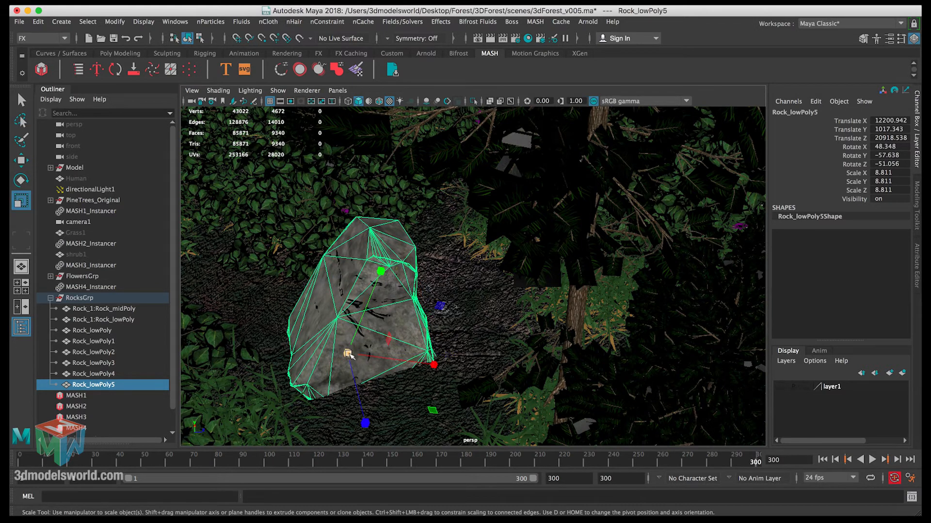
drag(348, 353, 278, 406)
key(e)
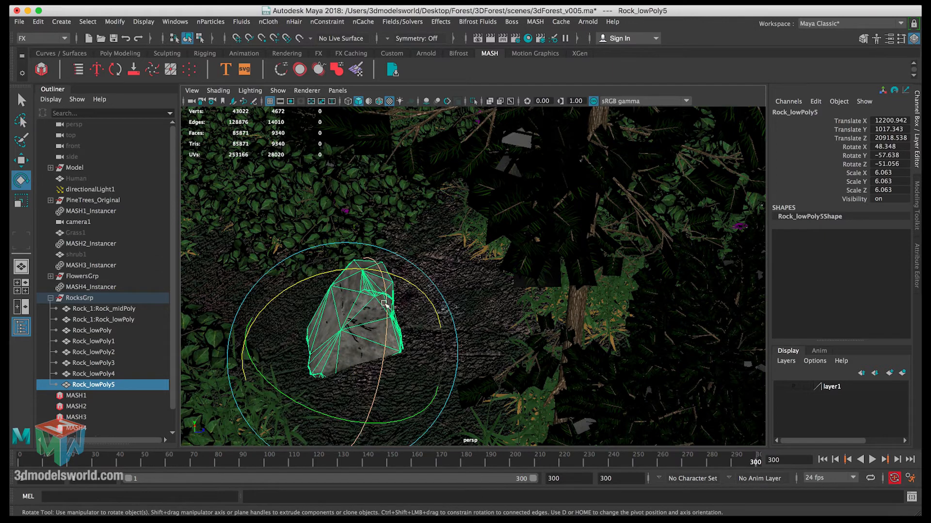
drag(383, 310, 375, 399)
Step: Duplicate the rock and slide the copy along Z to about 21398, beside the original
key(ctrl+d)
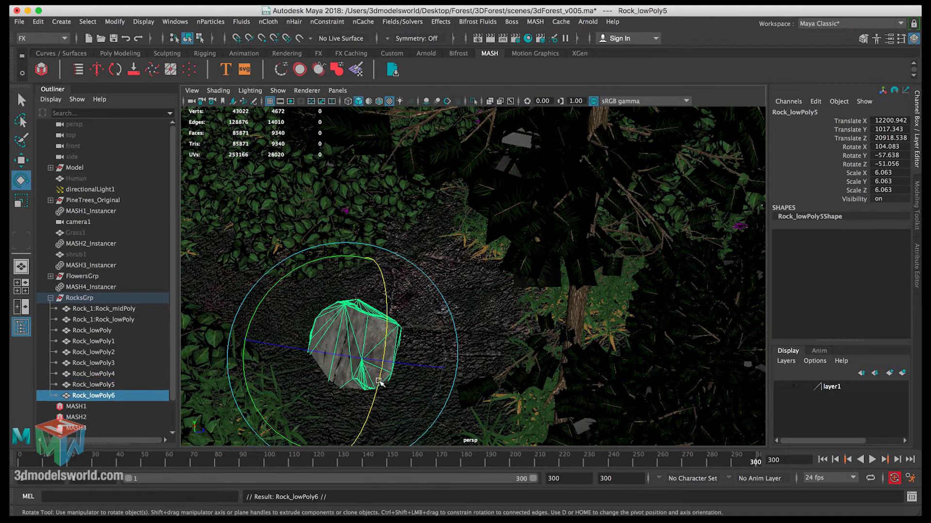
key(w)
drag(410, 352, 490, 353)
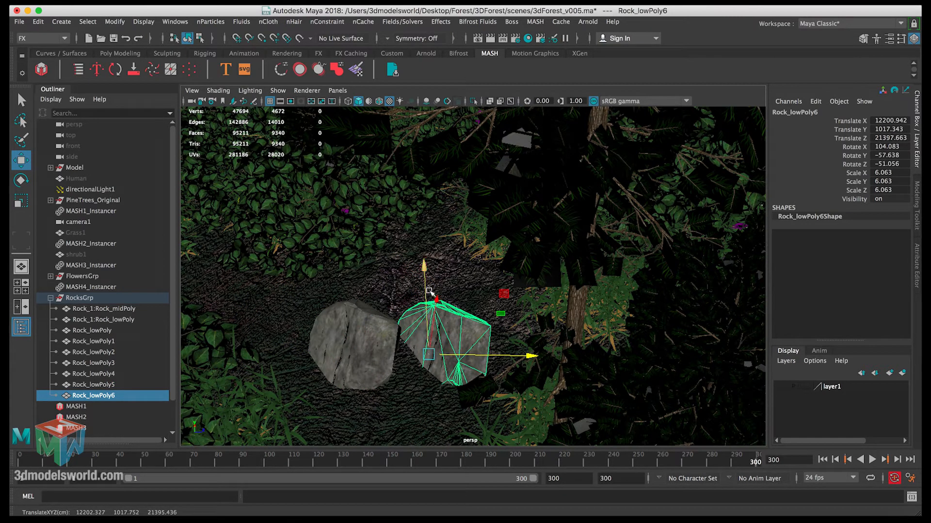
alt+drag(430, 354, 351, 290)
Step: Rotate the copy to about 75, -120.2, -26.1 degrees, scale it to about 6.93 and move it to about X 12776, Y 1050
key(e)
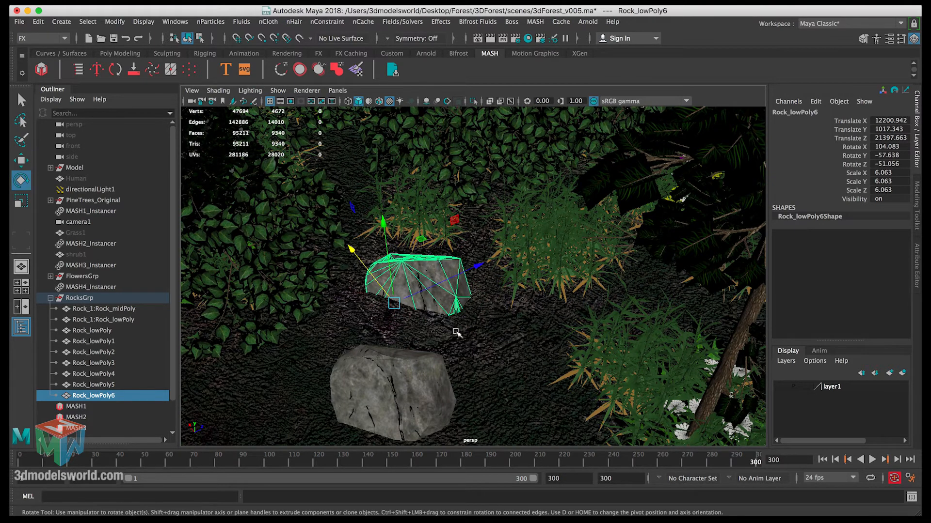
mouse_move(438, 307)
mouse_down()
mouse_move(349, 310)
mouse_move(391, 292)
mouse_move(353, 305)
mouse_move(367, 289)
mouse_move(440, 315)
mouse_up()
key(r)
key(w)
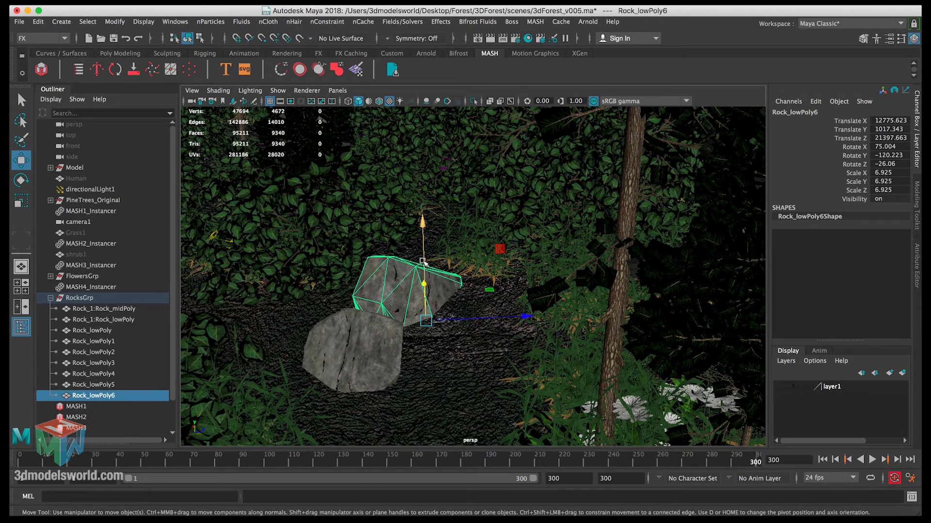
drag(423, 269, 422, 265)
key(q)
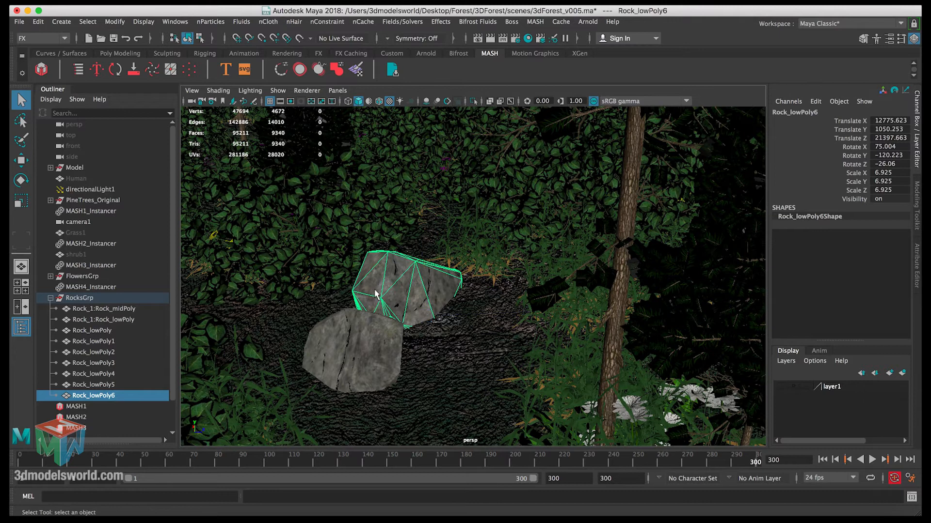
Step: Check the rock pair through camera1 and go to frame 156 to find the next bare spots
key(space)
key(space)
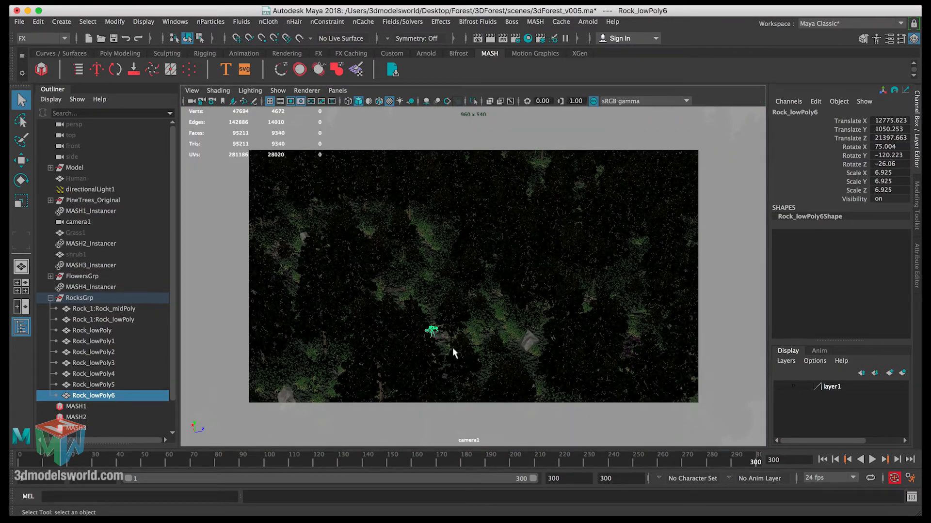
click(119, 383)
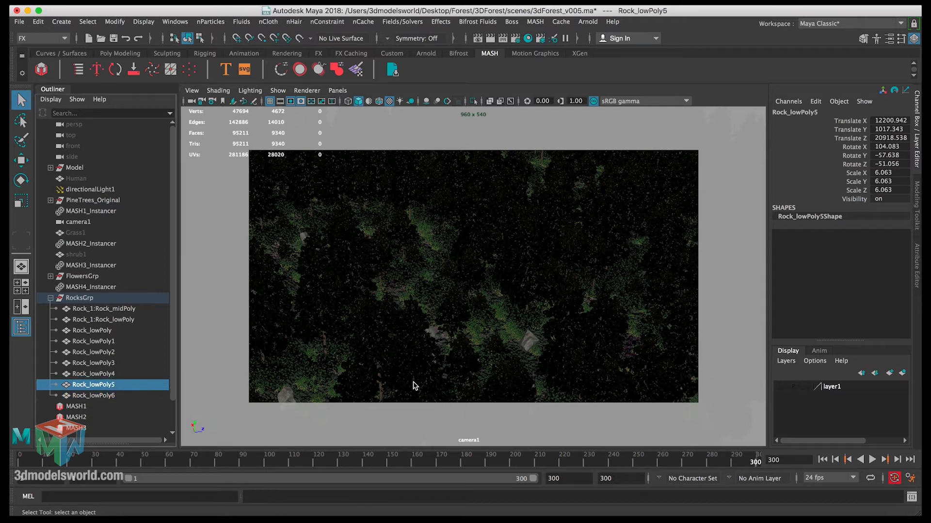
mouse_move(739, 460)
mouse_down()
mouse_move(725, 461)
mouse_move(785, 458)
mouse_move(403, 458)
mouse_up()
key(alt+v)
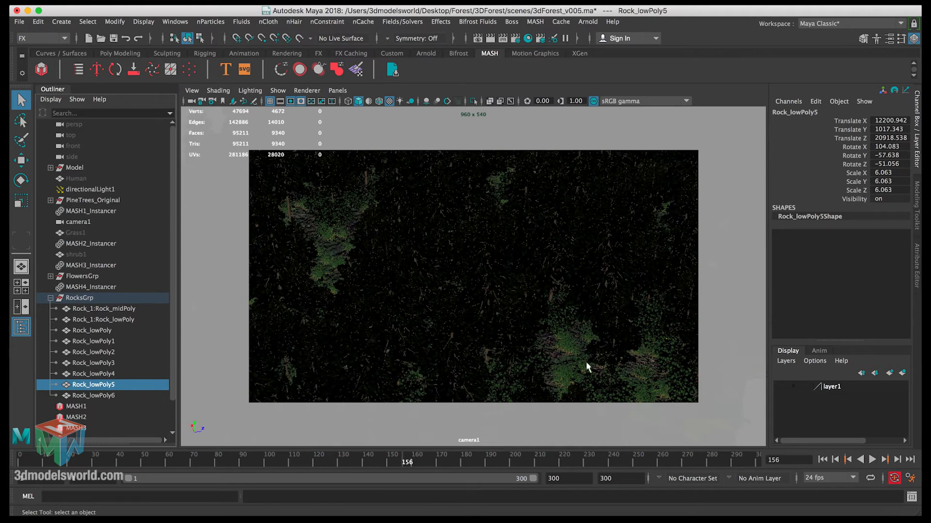
Step: Duplicate Rock_lowPoly6, snap the copy onto the terrain and shift it to about X -6479, Y -97, Z -12167
click(106, 395)
key(w)
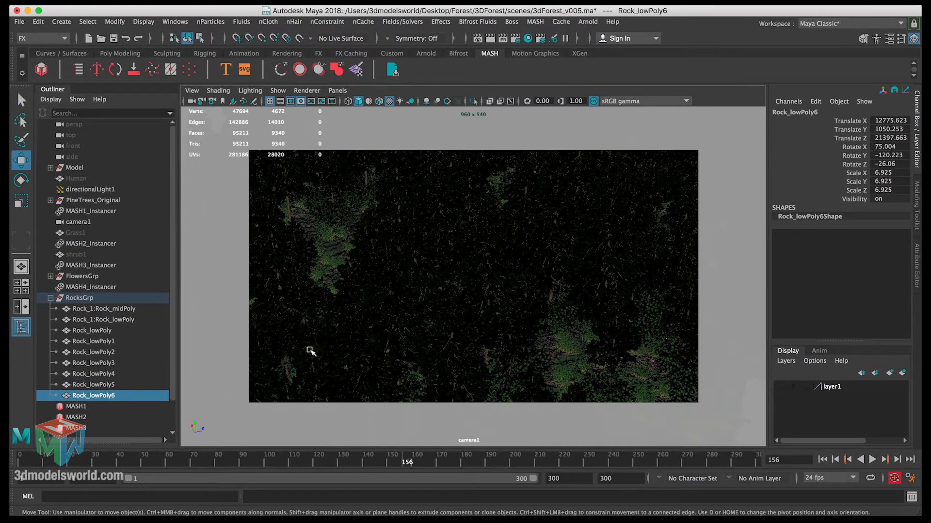
key(ctrl+d)
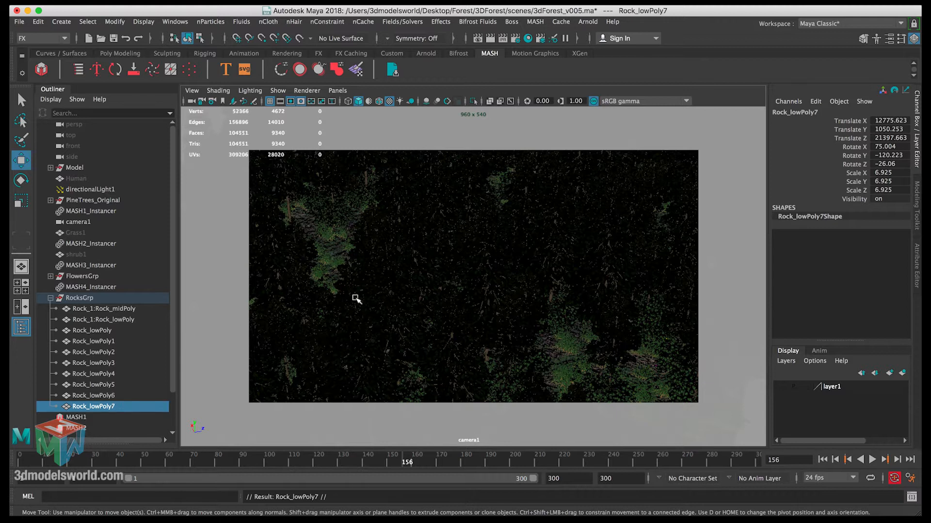
key(v)
middle_drag(338, 246, 356, 250)
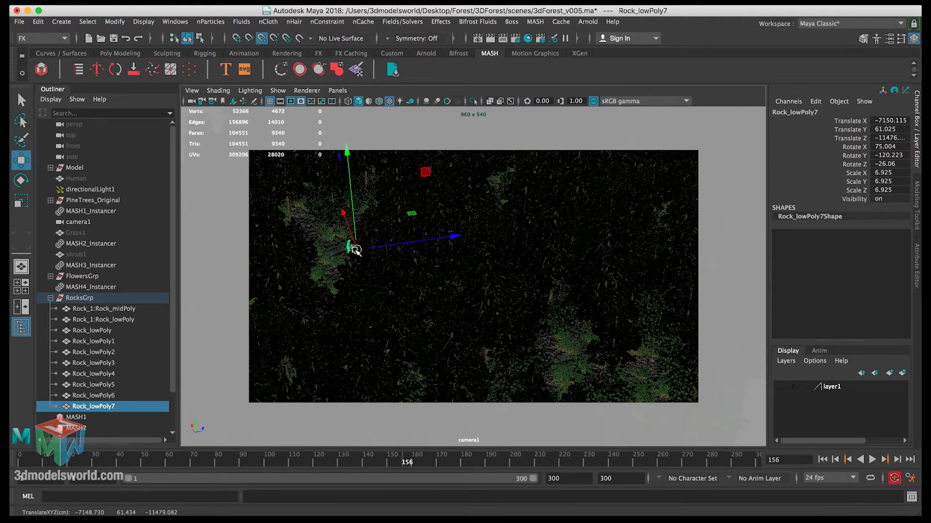
drag(375, 247, 350, 251)
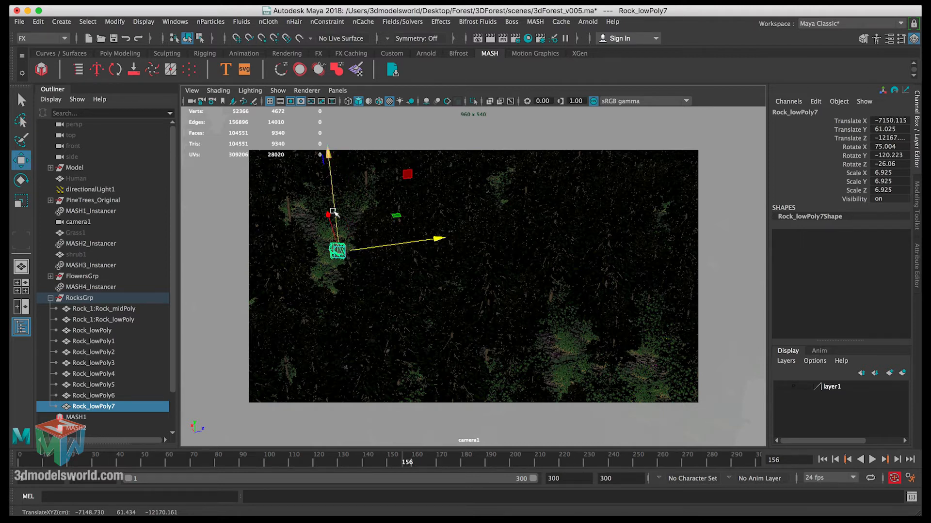
mouse_move(327, 217)
mouse_down()
mouse_move(325, 225)
mouse_move(332, 202)
mouse_up()
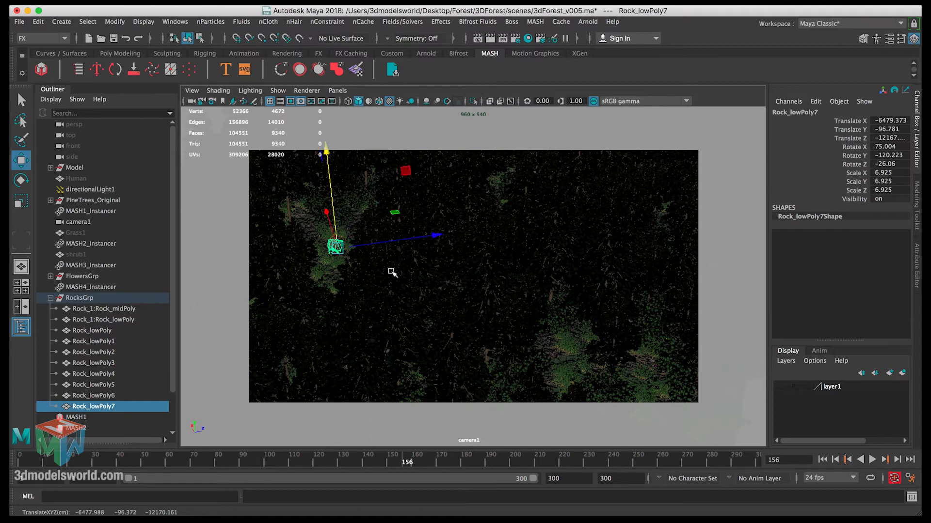
Step: Duplicate the rock again and move the copy to the far clearing at about X -17249, Y -180
key(ctrl+d)
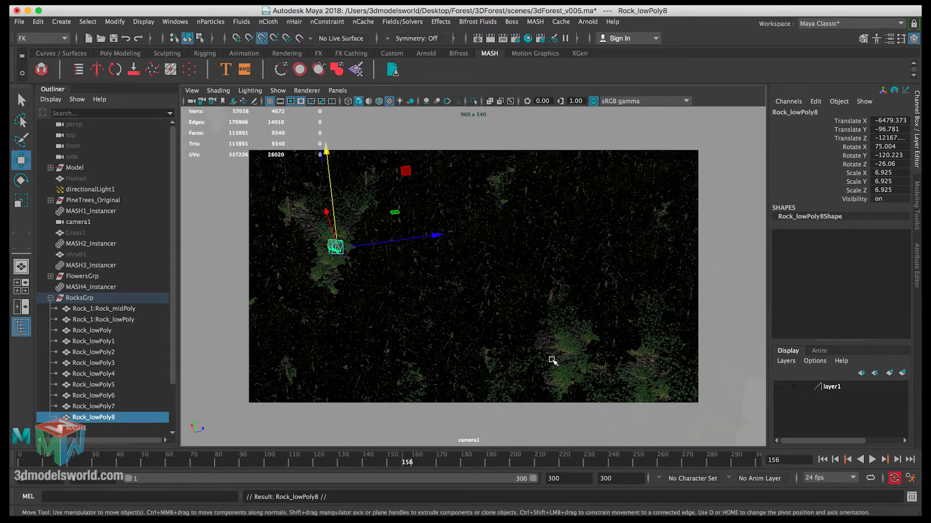
middle_drag(641, 367, 643, 363)
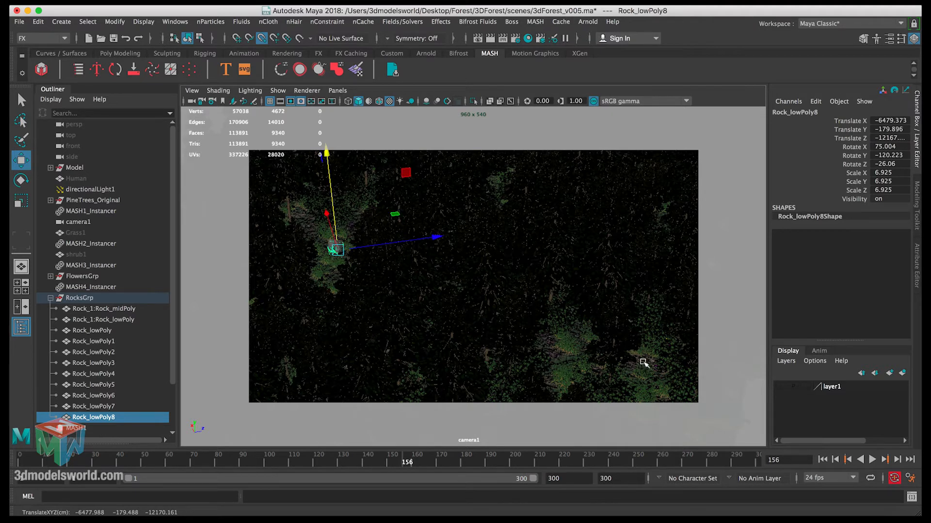
key(v)
key(v)
drag(337, 249, 655, 353)
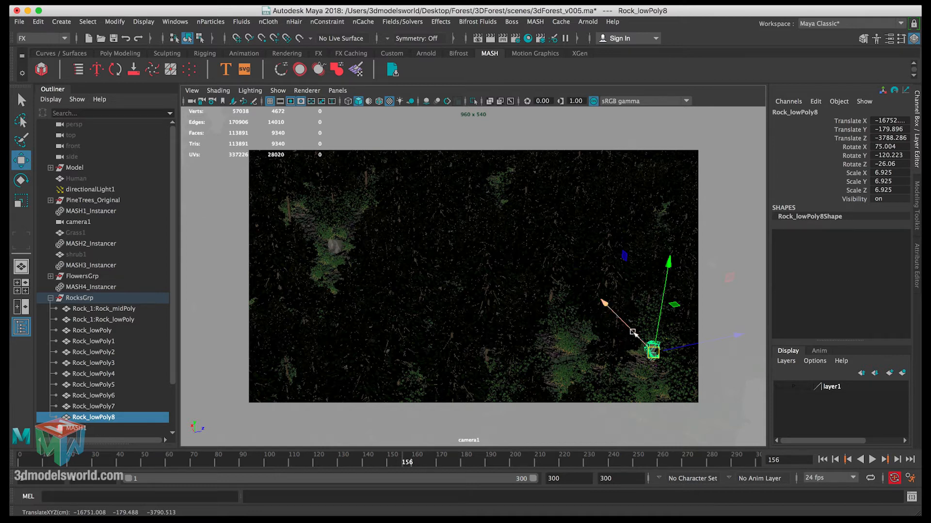
drag(633, 332, 674, 356)
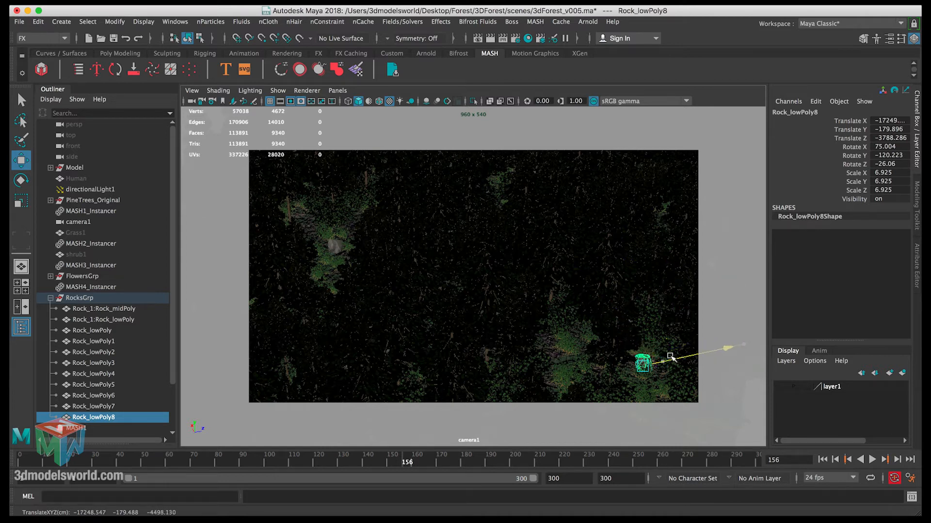
Step: Scale Rock_lowPoly8 to 4.41 and adjust its position to about X -17189, Z -4267
drag(664, 358, 639, 371)
key(r)
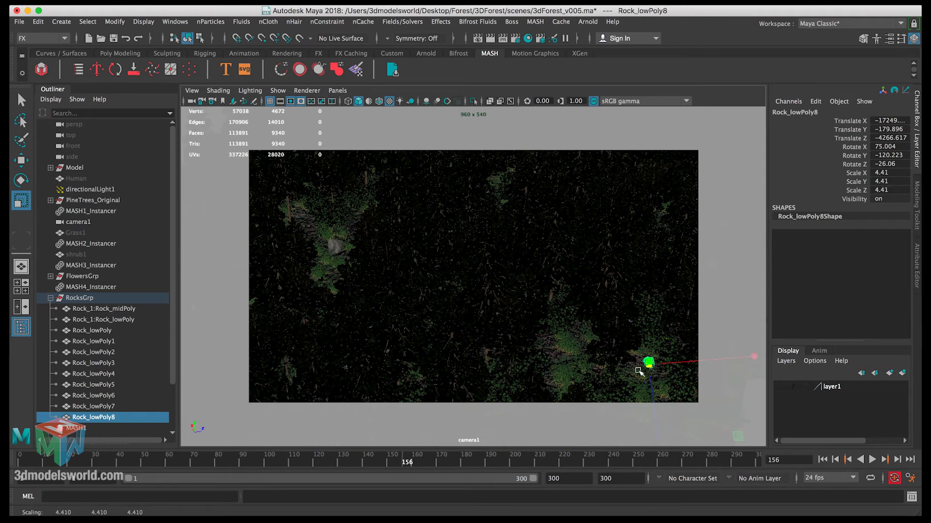
key(w)
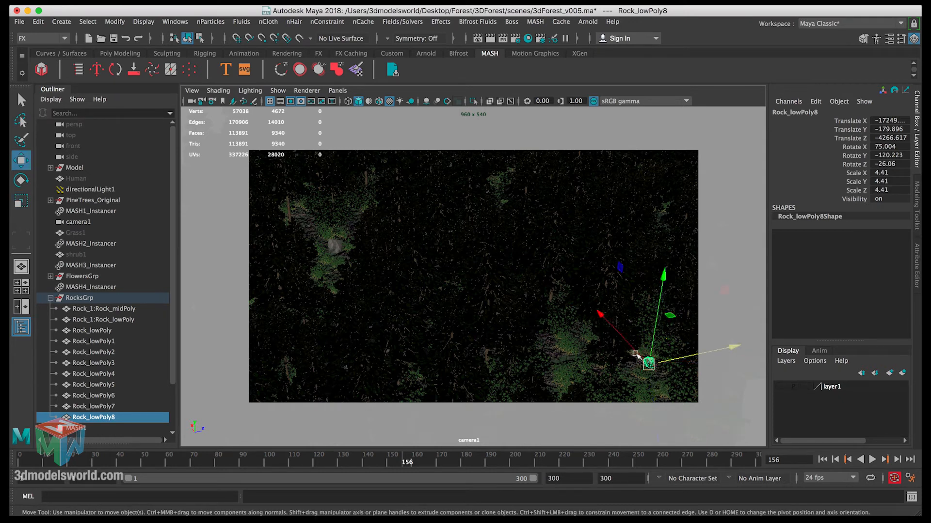
drag(634, 352, 633, 352)
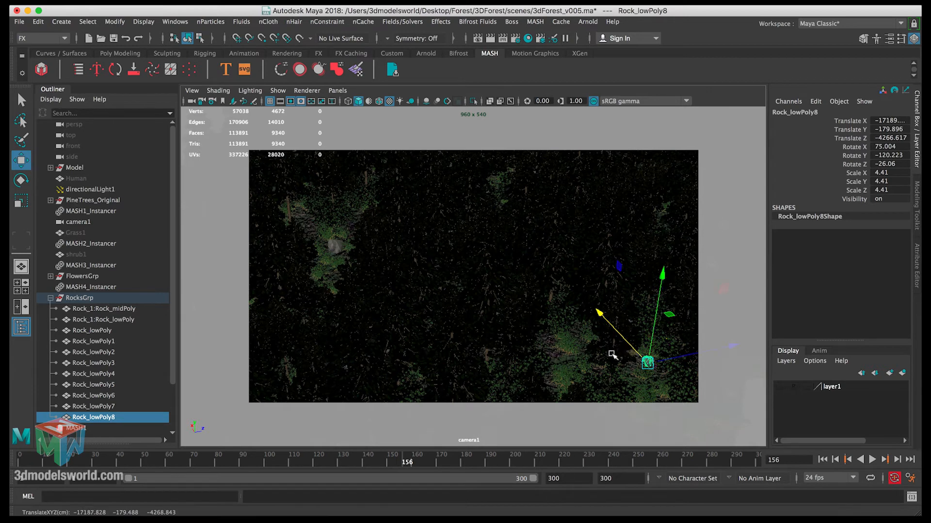
Step: Duplicate Rock_lowPoly8 and snap the copy onto the terrain at about X -16763, Y -219, Z -7618
key(ctrl+d)
middle_drag(564, 358, 560, 359)
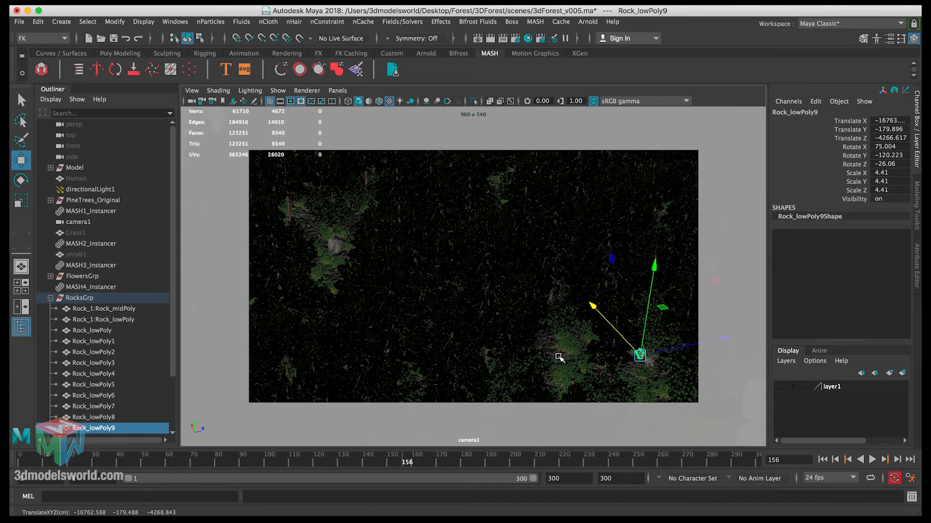
key(v)
middle_drag(560, 348, 560, 373)
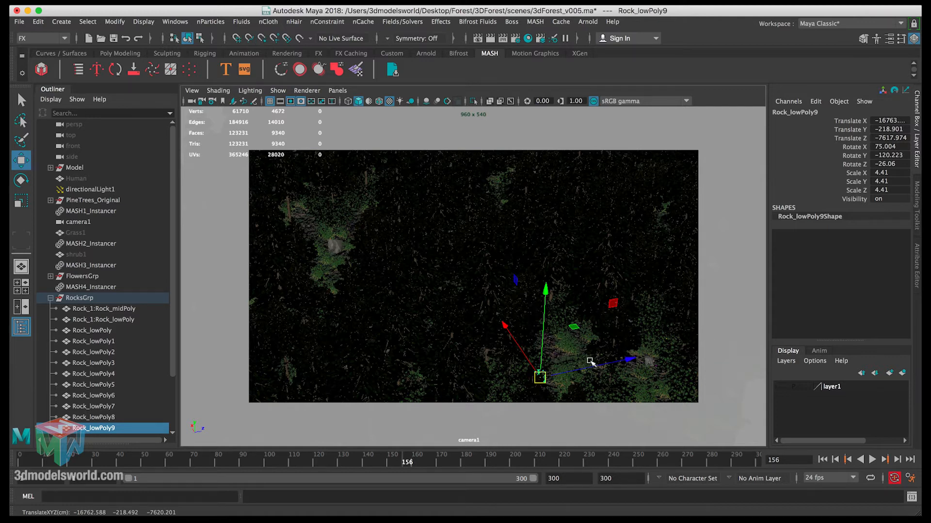
Step: Move Rock_lowPoly9 to about X -15286, Z -6610, scale it to about 5.56 and rotate it to about 98.8 degrees on X
drag(590, 361, 572, 342)
key(r)
key(e)
key(w)
key(q)
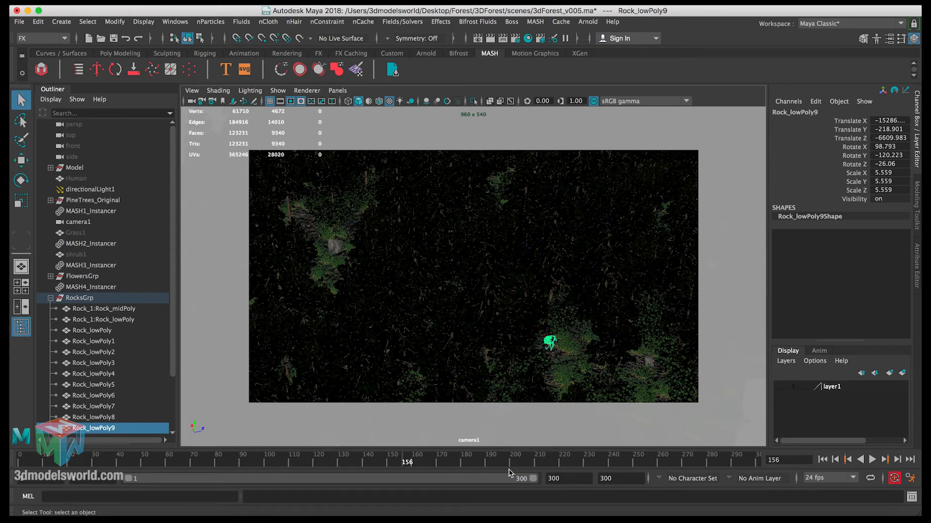
Step: Frame Rock_lowPoly9 in the perspective view and pull a duplicate off it to about X -14946, Z -7321
key(space)
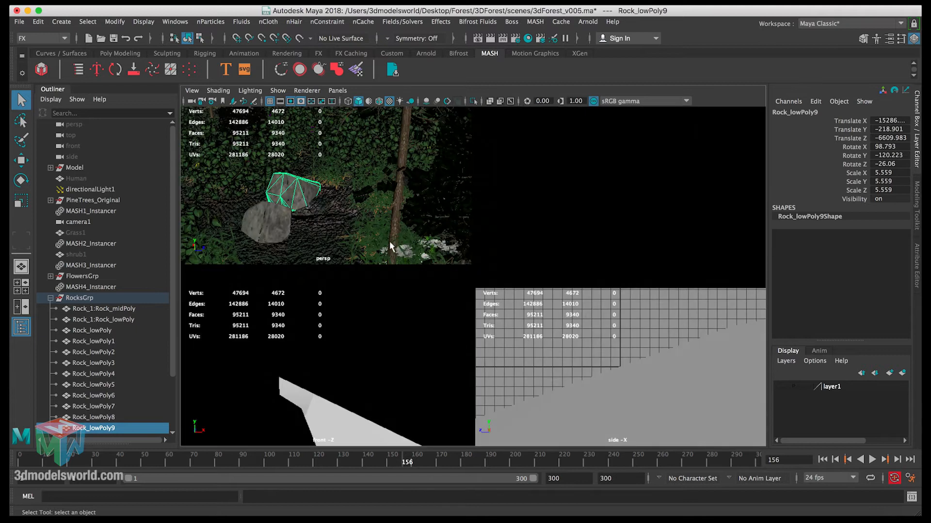
key(space)
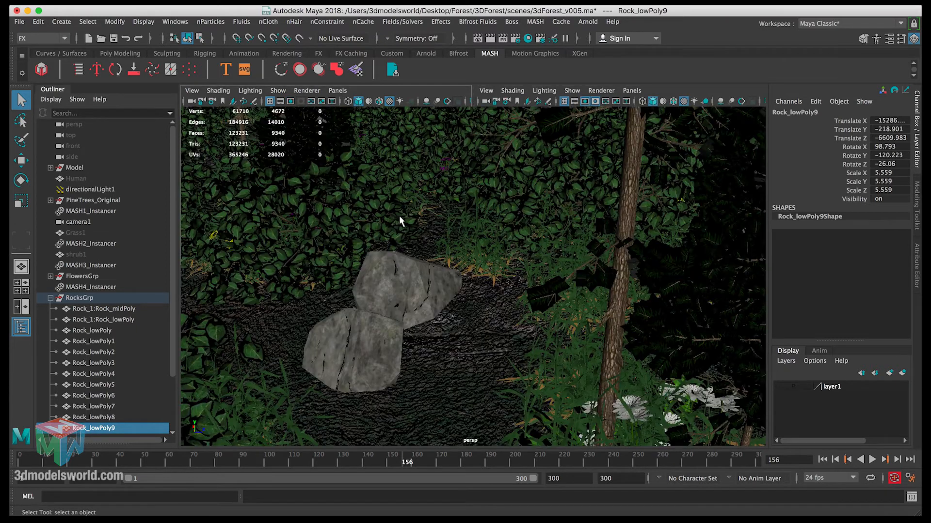
key(f)
alt+drag(396, 217, 409, 242)
key(w)
shift+drag(557, 254, 306, 196)
alt+middle_drag(307, 197, 374, 205)
alt+drag(374, 205, 333, 220)
Step: Rotate the duplicate to about 94.4, -178.2, -18.6 degrees and slide it along Z to about -6965
key(e)
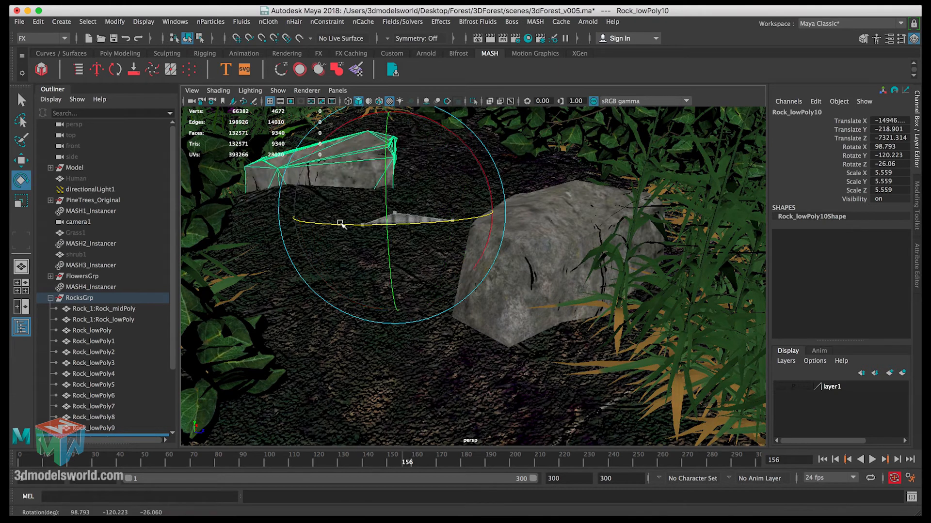
key(w)
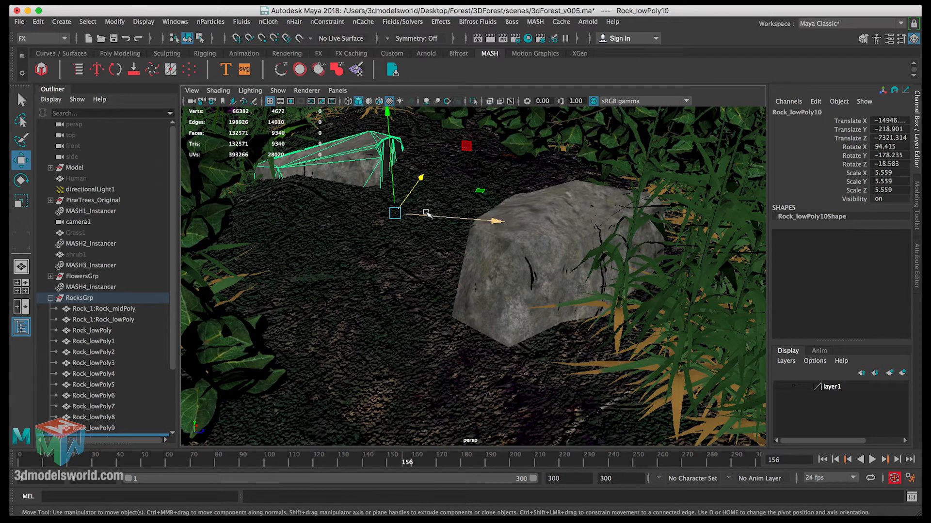
drag(429, 216, 535, 252)
Step: Rotate the duplicate to about 43.9 degrees on X, shift it to about X -15079 and check it through camera1
key(e)
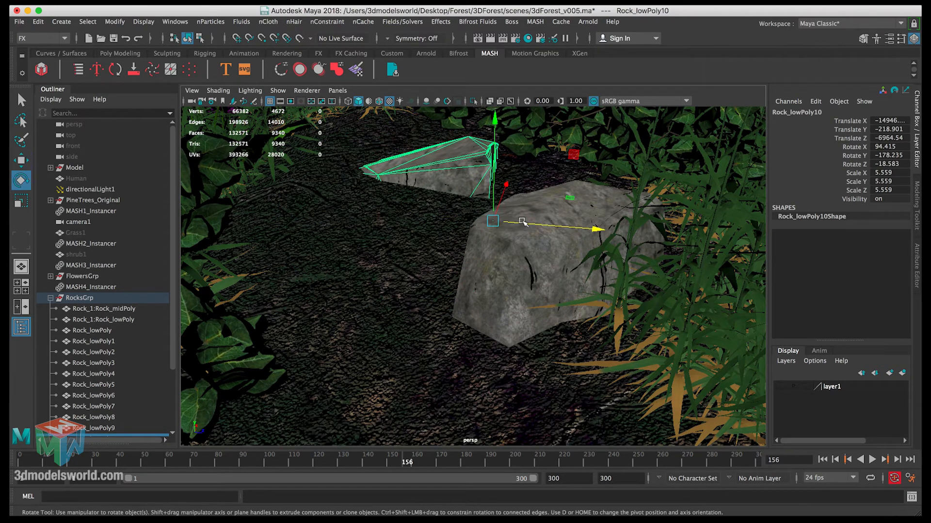
alt+middle_drag(526, 185, 536, 226)
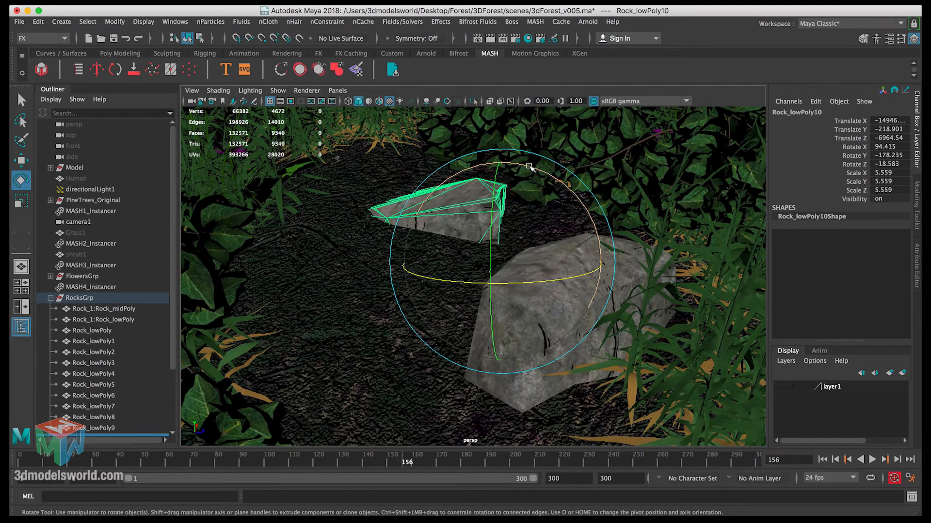
drag(592, 211, 546, 235)
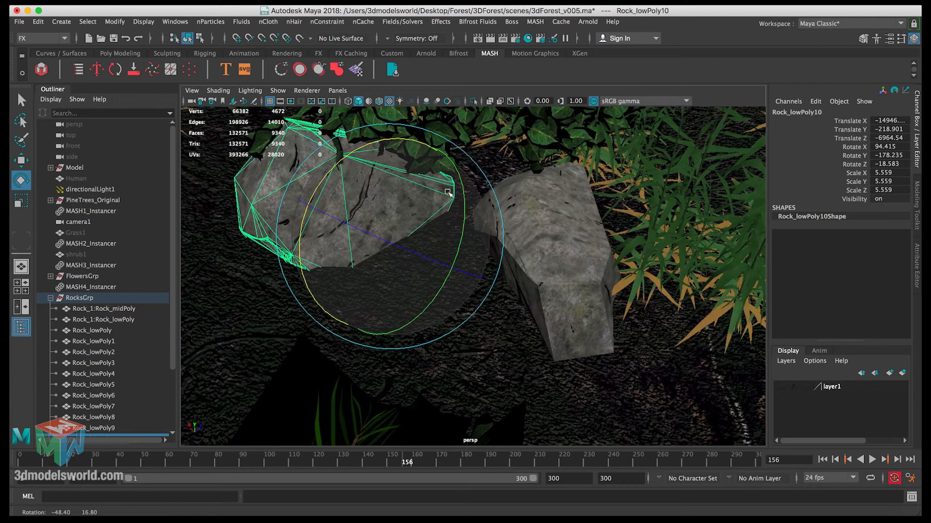
key(w)
drag(388, 238, 457, 209)
key(q)
key(space)
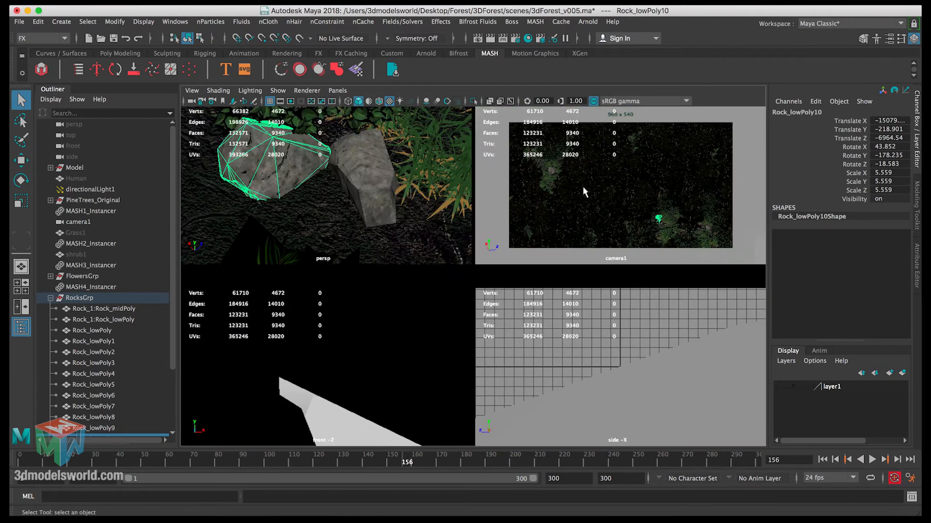
key(space)
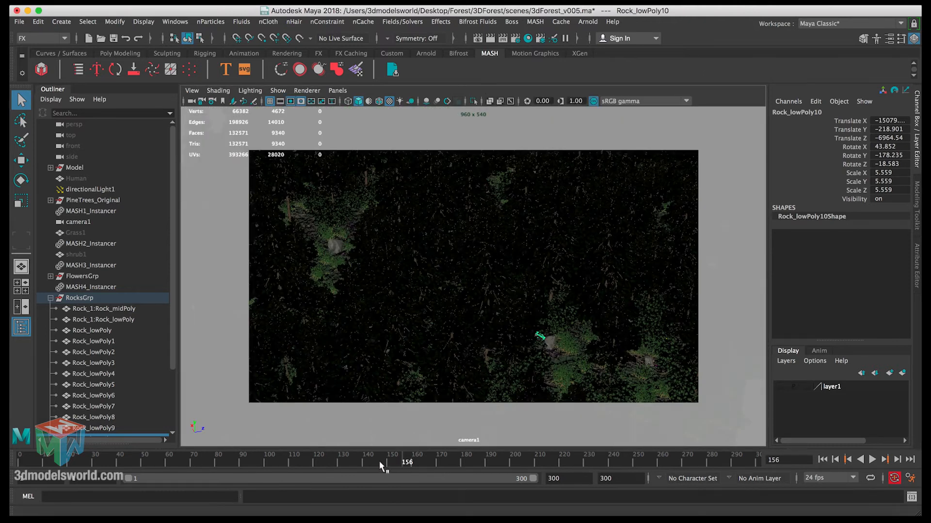
Step: At frame 111, duplicate Rock_lowPoly10 and snap the copy into the central clearing at about X -21634, Y -690, Z -17421
drag(381, 464, 293, 463)
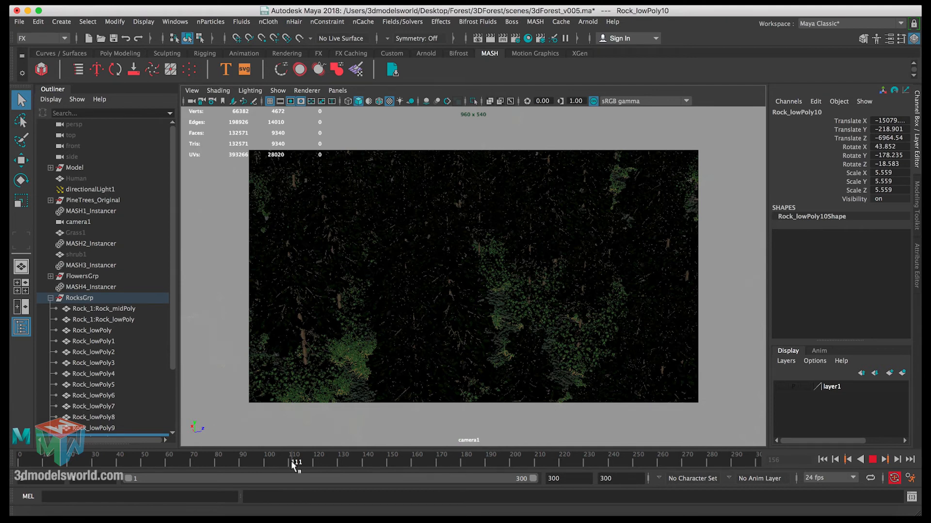
key(w)
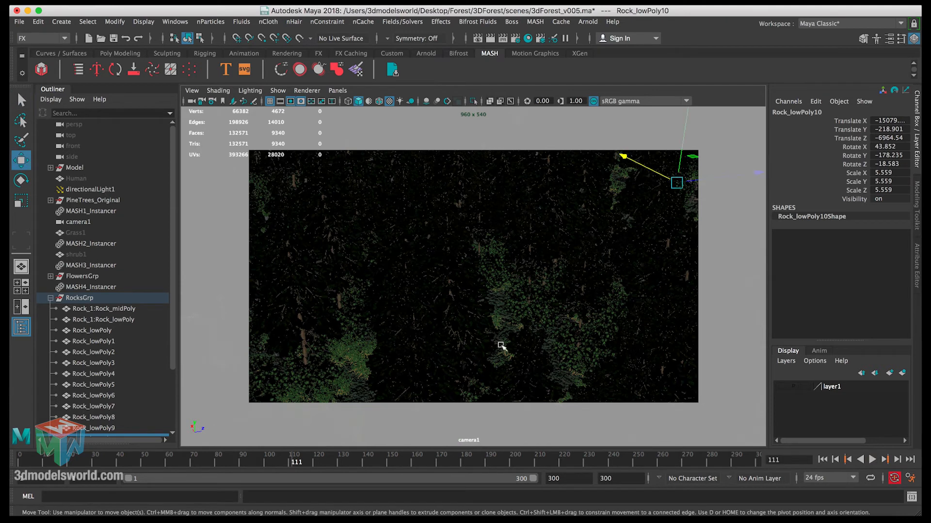
key(ctrl+d)
key(v)
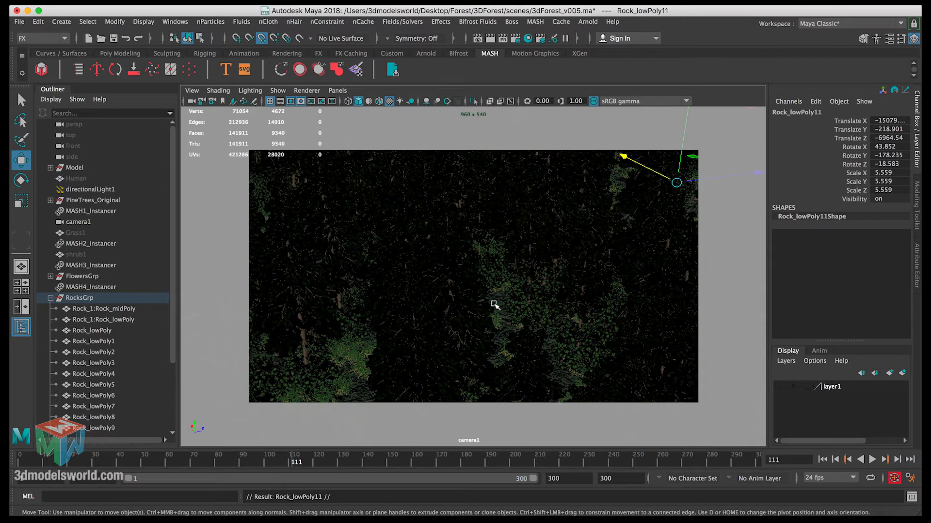
key(v)
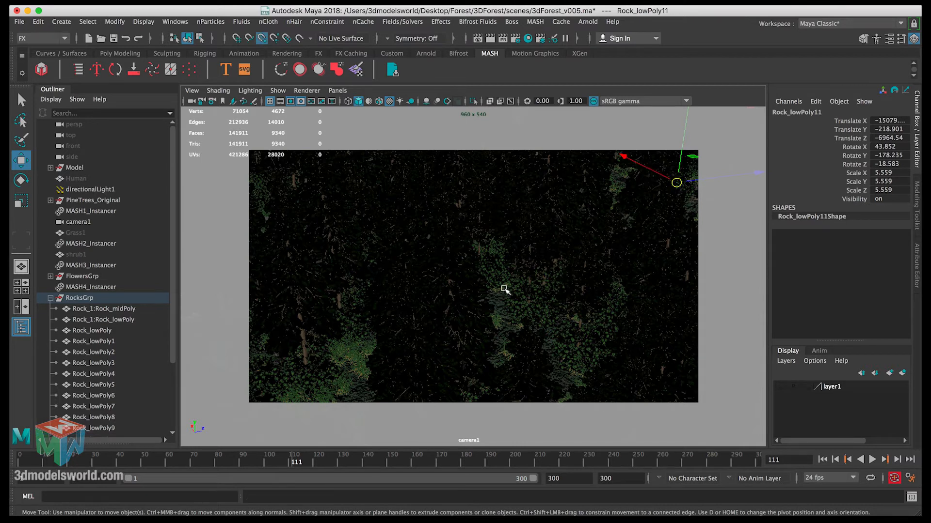
middle_click(496, 305)
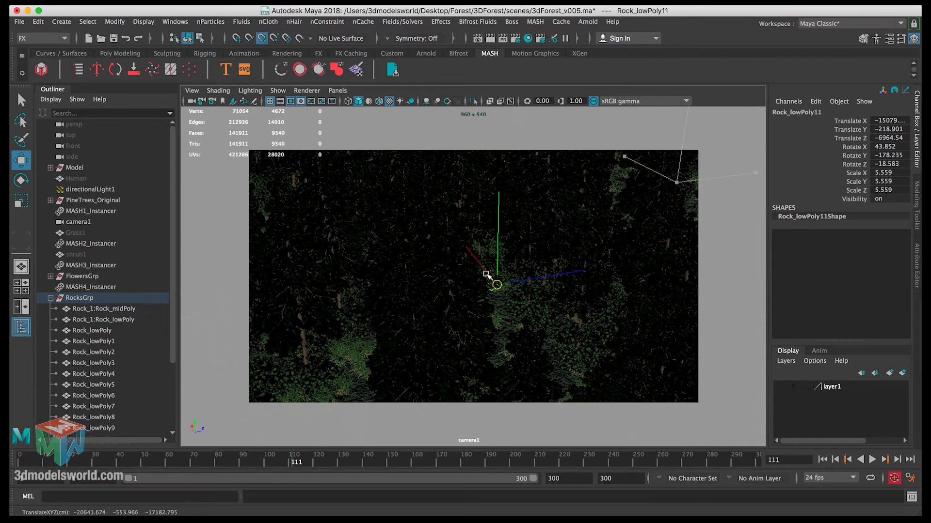
mouse_move(486, 275)
mouse_down()
mouse_move(529, 292)
mouse_move(525, 299)
mouse_move(498, 273)
mouse_move(503, 280)
mouse_up()
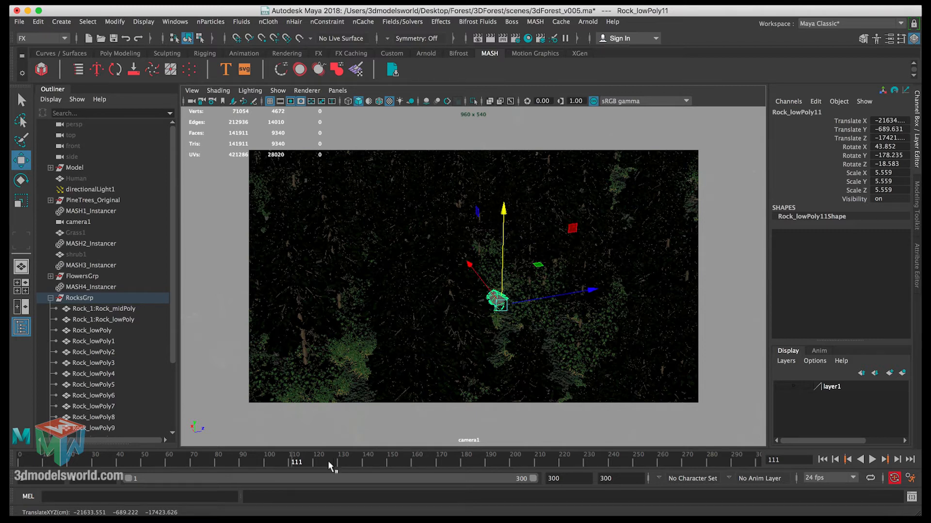
Step: At frame 100, duplicate Rock_lowPoly11 and snap the copy into the large clearing at about X -23724, Y -1381, Z -21710
drag(292, 463, 263, 461)
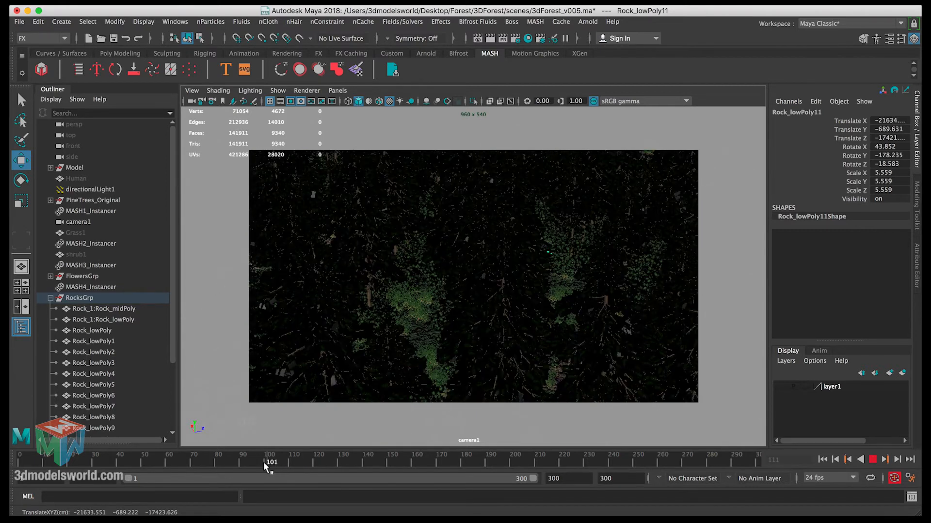
key(ctrl+d)
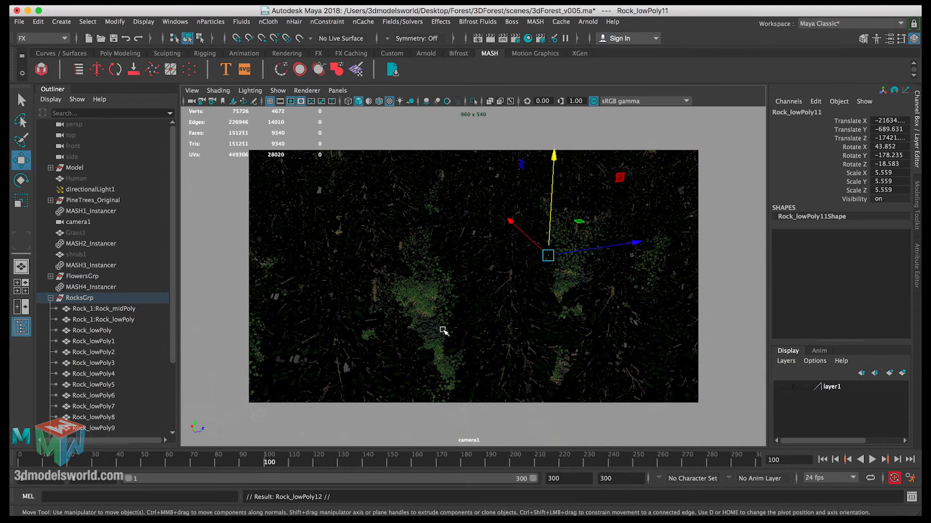
key(v)
key(v)
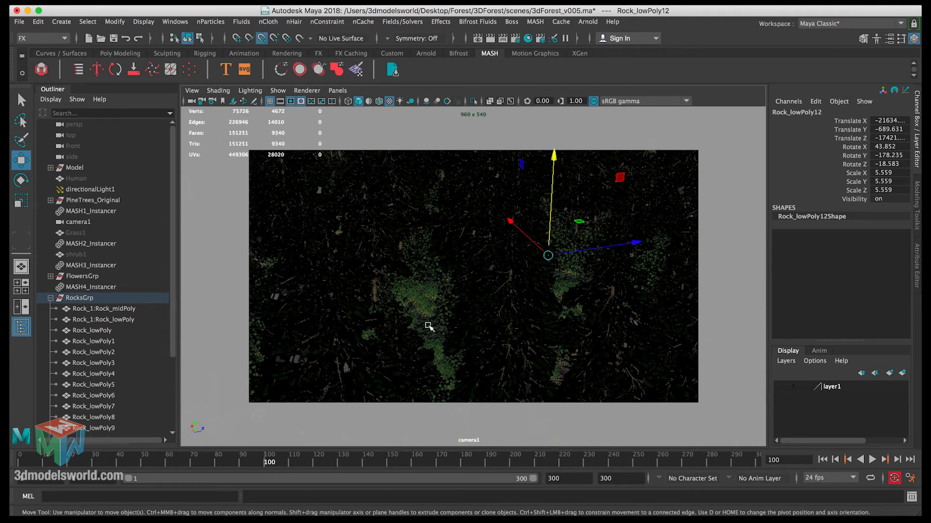
key(v)
key(v)
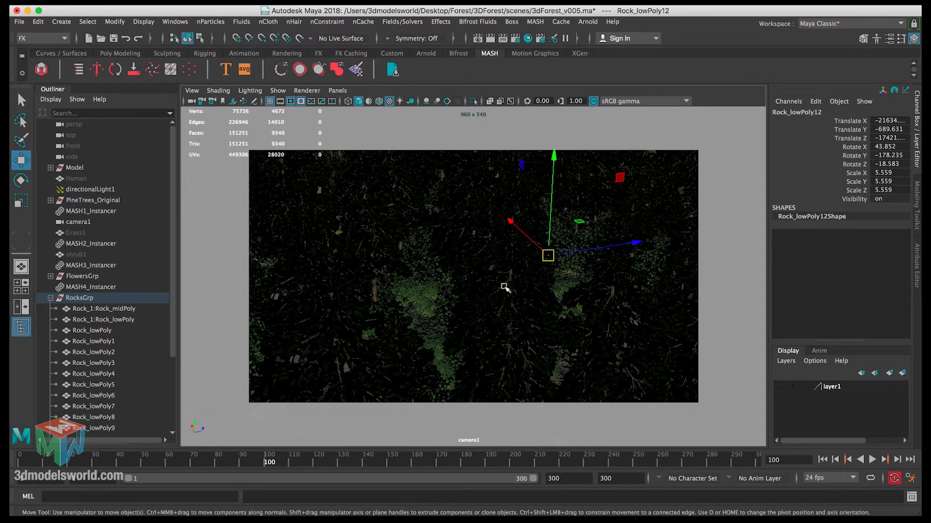
key(v)
drag(537, 265, 427, 323)
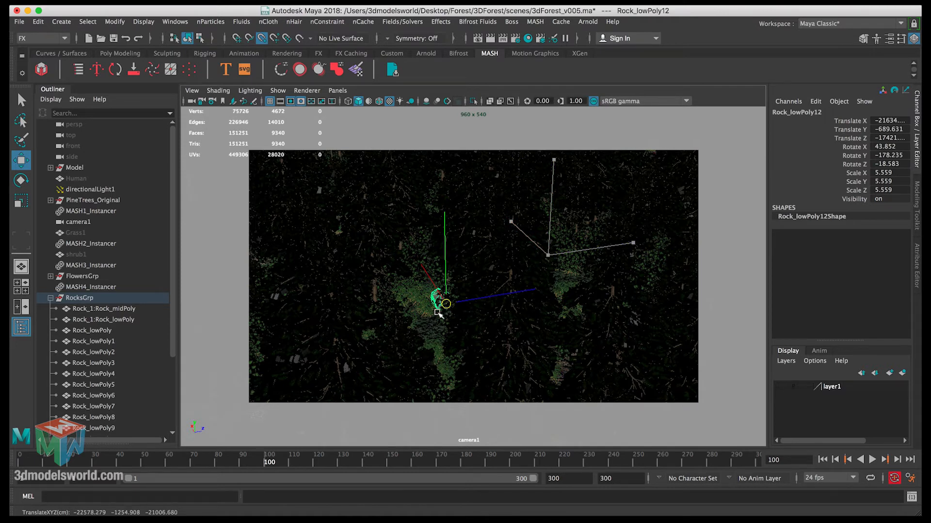
mouse_move(439, 312)
mouse_down()
mouse_move(462, 305)
mouse_move(436, 306)
mouse_move(403, 291)
mouse_move(420, 314)
mouse_move(457, 330)
mouse_move(436, 312)
mouse_move(427, 320)
mouse_up()
Step: Rotate Rock_lowPoly12 to about 38.6, -223.3, -49.7 degrees
key(e)
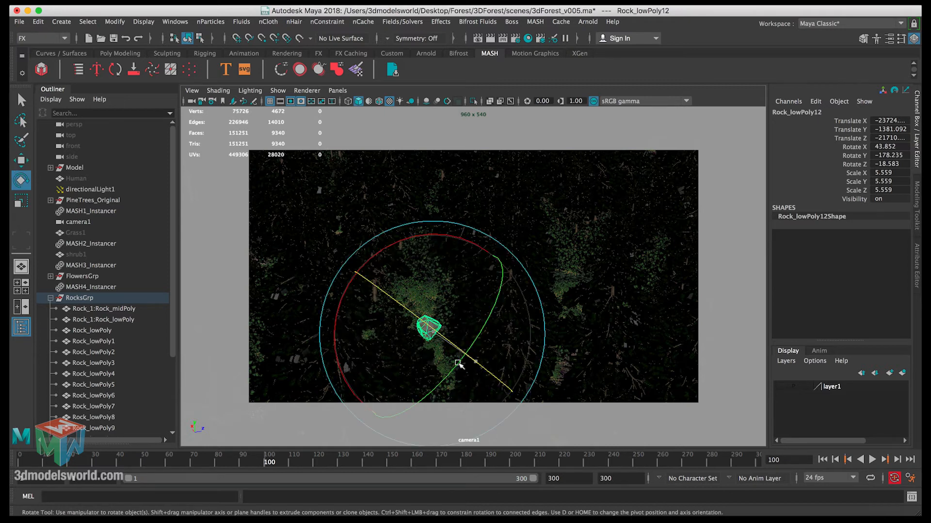
drag(459, 364, 367, 358)
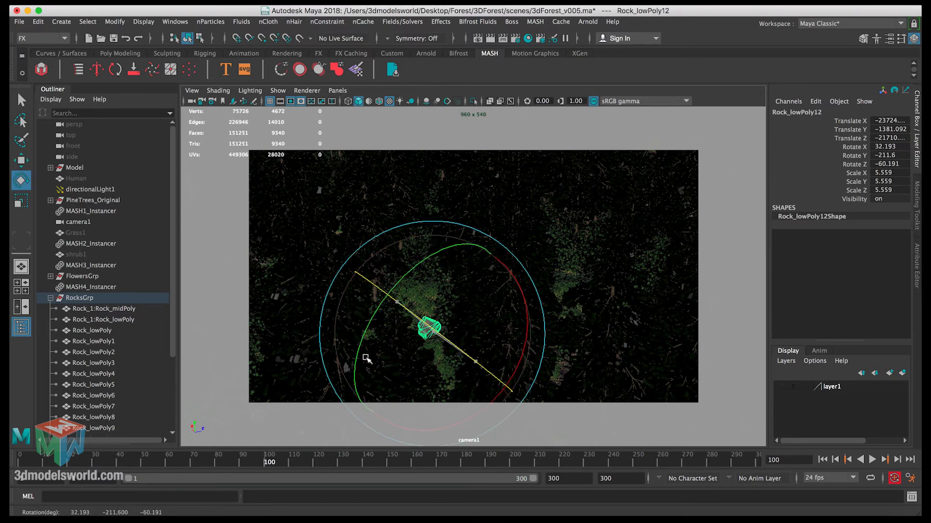
drag(391, 272, 400, 288)
key(q)
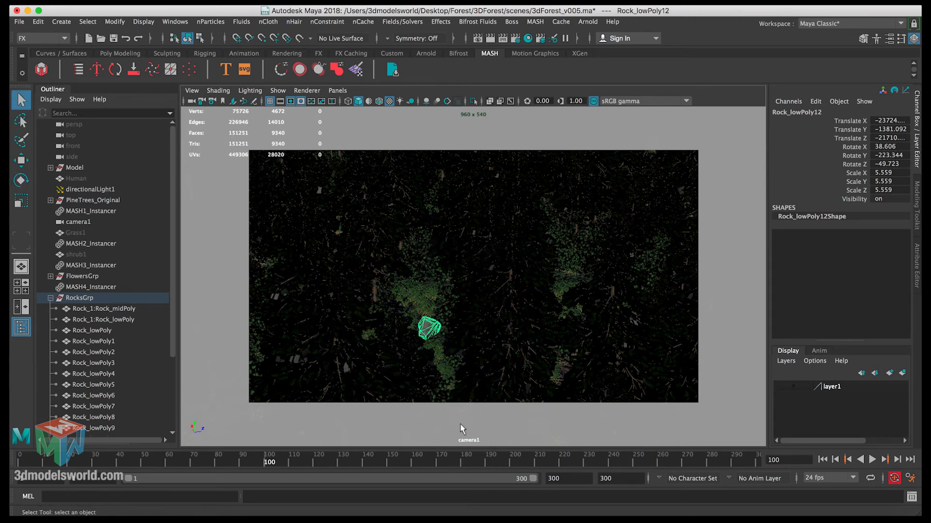
Step: At frame 73, duplicate Rock_lowPoly12 and move the copy to the clearing at about X -32846, Y -758, Z -24139
drag(249, 464, 202, 463)
key(w)
key(ctrl+d)
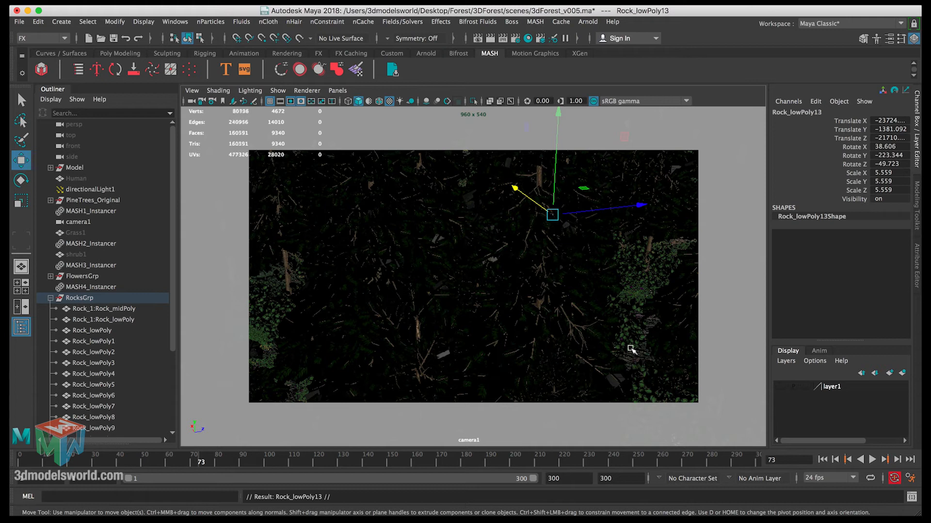
key(v)
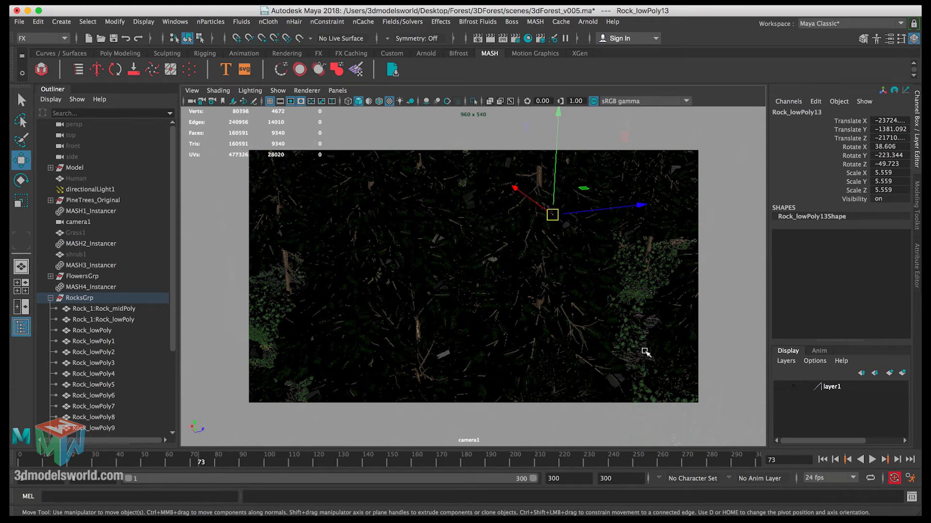
key(v)
drag(555, 217, 633, 340)
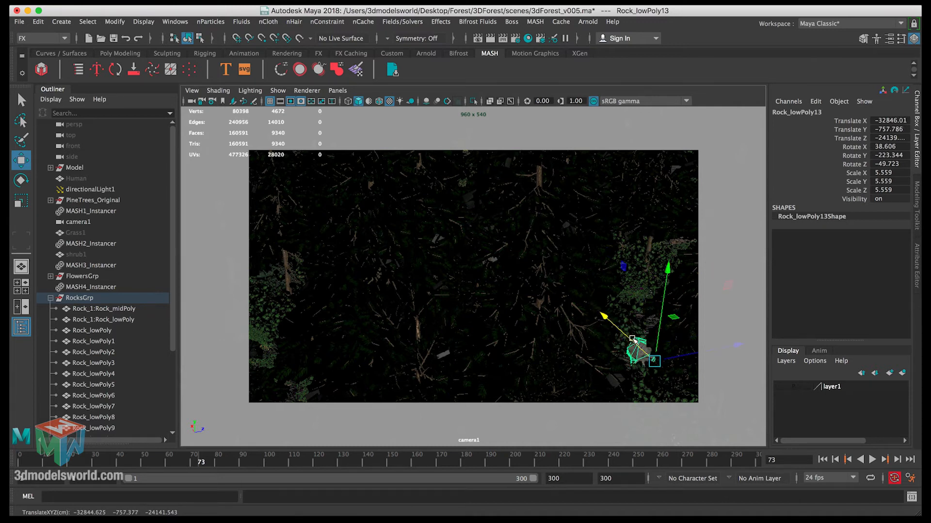
Step: Rotate Rock_lowPoly13 to about -23.8, -289.9, -94.0 degrees
key(e)
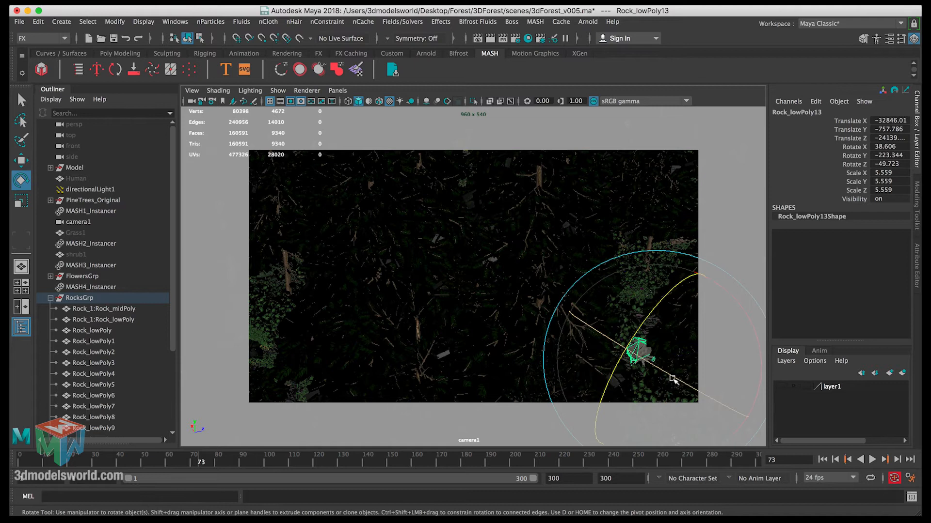
drag(604, 379, 572, 347)
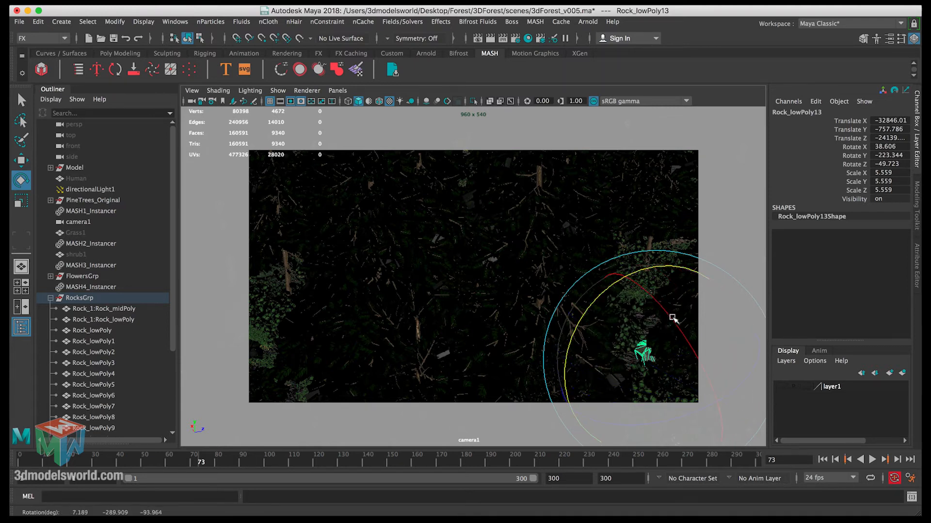
drag(689, 356, 679, 372)
key(q)
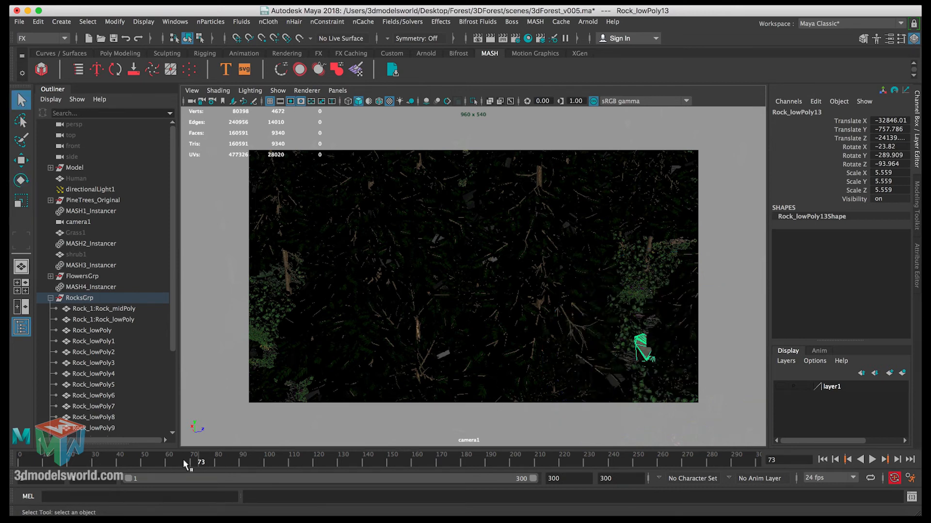
Step: At frame 14, duplicate Rock_lowPoly13, snap the copy below the large rock at about X -37944, Y -1464, Z -33600 and scale it to about 4.22
drag(183, 460, 50, 467)
key(w)
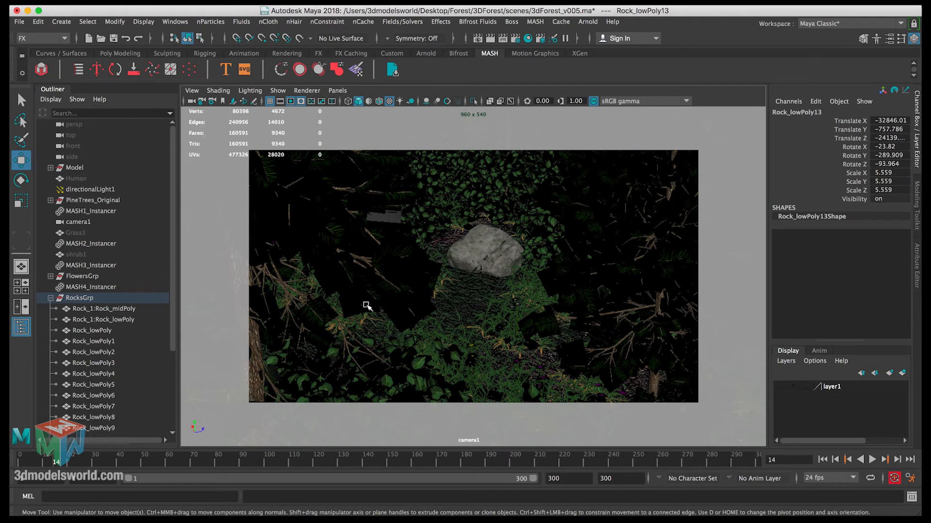
key(ctrl+d)
key(v)
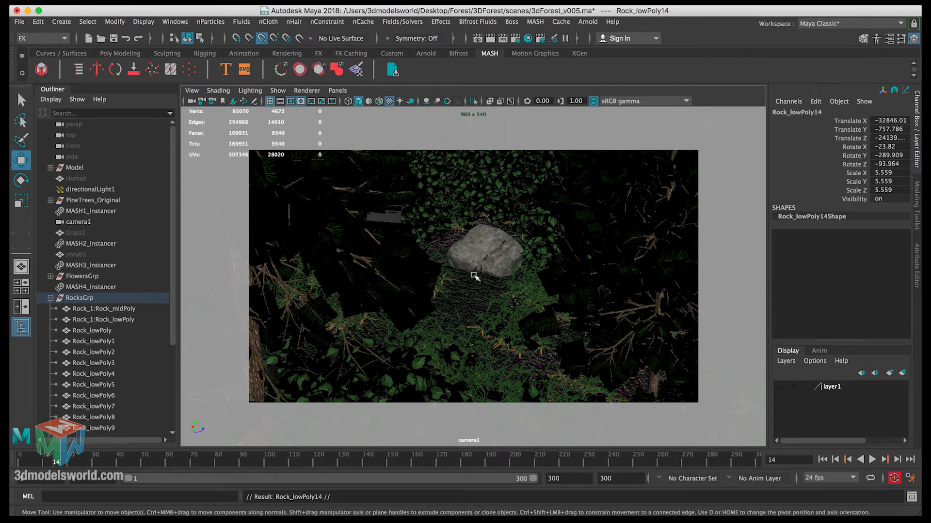
middle_drag(474, 272, 480, 310)
key(r)
drag(479, 310, 464, 309)
Step: Rotate Rock_lowPoly14 to about 22.4, -351.8, -72.6 degrees
key(e)
drag(489, 236, 400, 320)
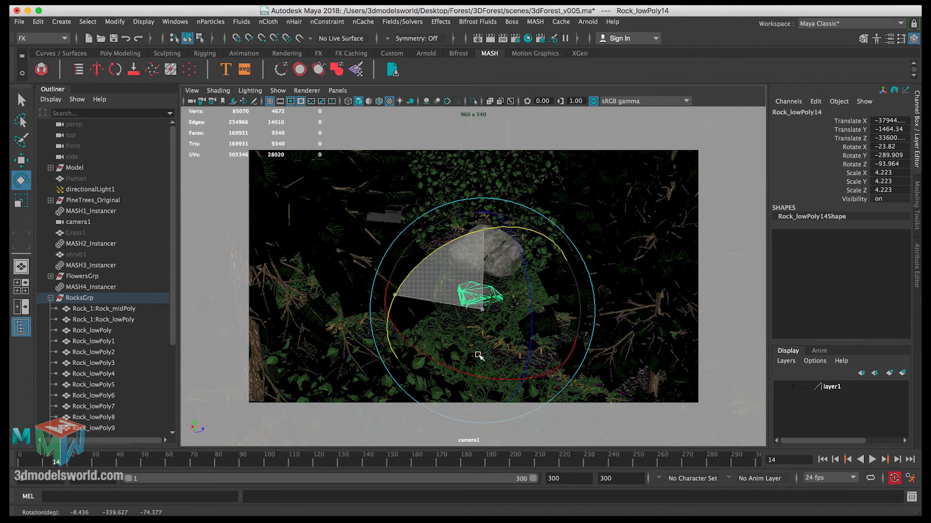
drag(489, 379, 445, 367)
key(q)
Step: Shift Rock_lowPoly14 to about X -37690, Z -33789 and rotate it to about 138.9, -371.4, -104.3 degrees
key(w)
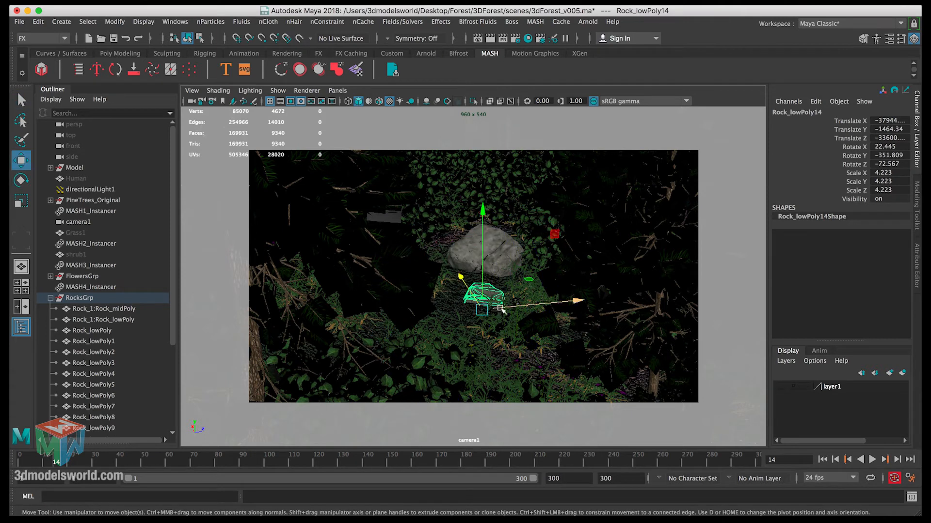
drag(498, 309, 455, 293)
key(e)
drag(454, 294, 475, 225)
drag(531, 241, 460, 232)
drag(519, 314, 461, 301)
key(w)
key(q)
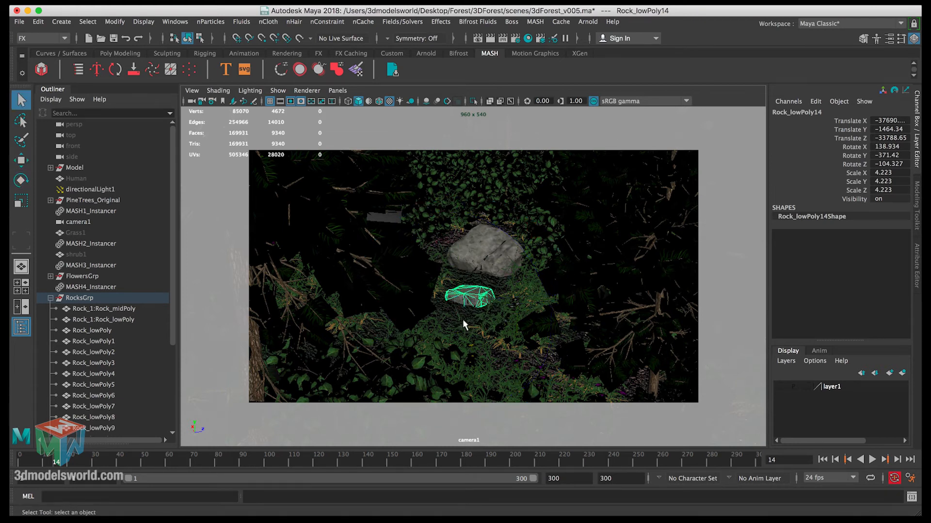
Step: Duplicate Rock_lowPoly14 and move the copy down the slope to about X -38937, Y -1643, Z -33207
key(ctrl+d)
key(w)
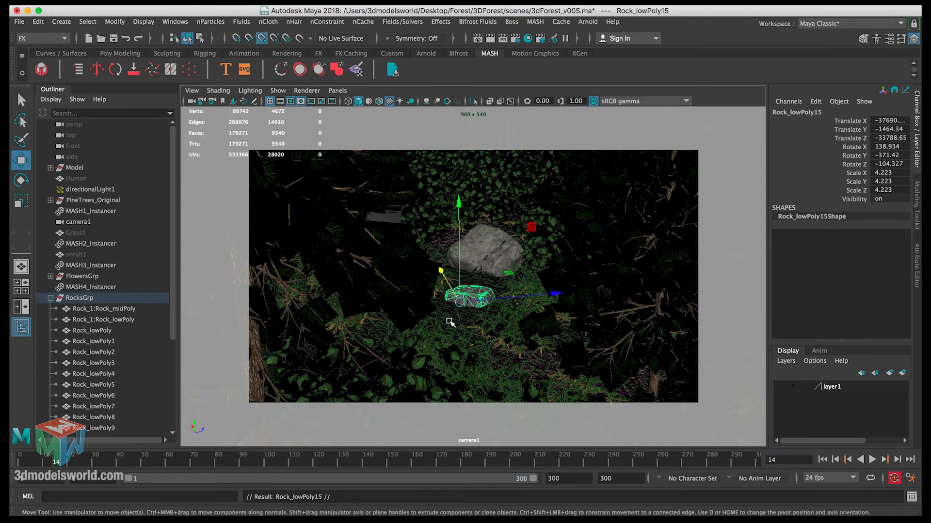
middle_drag(548, 367, 544, 370)
key(v)
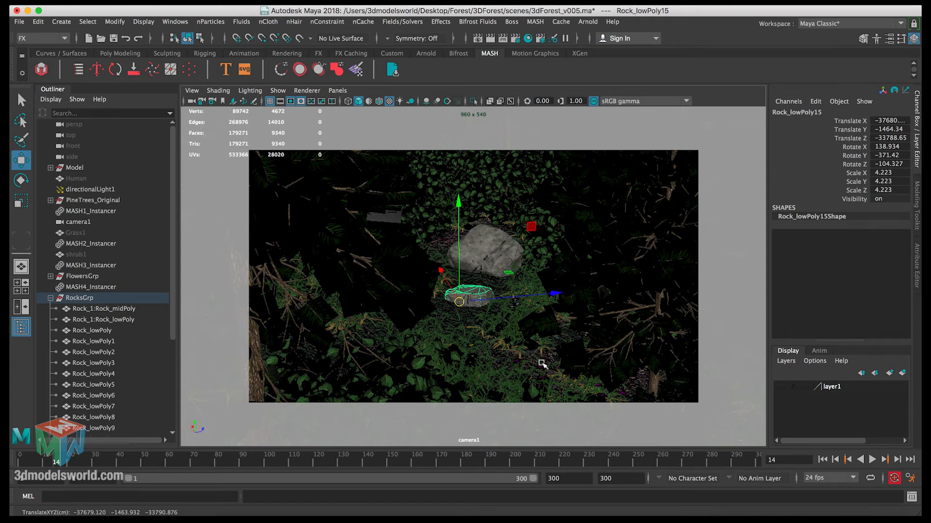
drag(445, 287, 479, 342)
drag(561, 347, 622, 342)
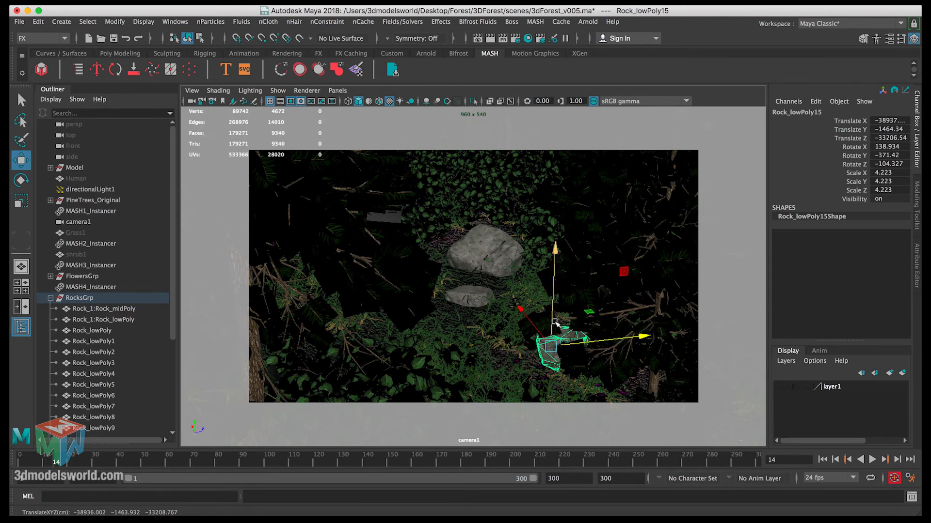
drag(555, 321, 554, 339)
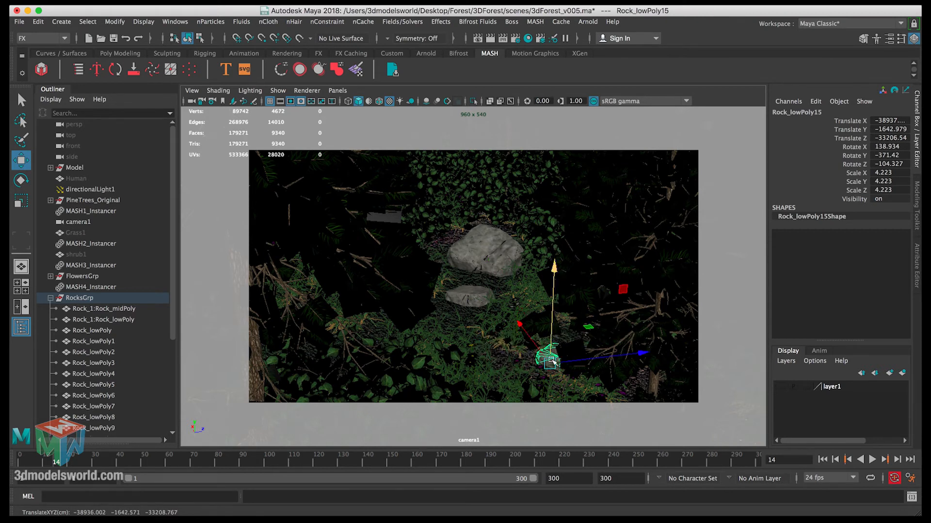
Step: Scale Rock_lowPoly15 to about 2.58, rotate it to about 178.2, -375.1, -139.1 degrees and check the placement at frame 1
key(r)
drag(539, 372, 527, 375)
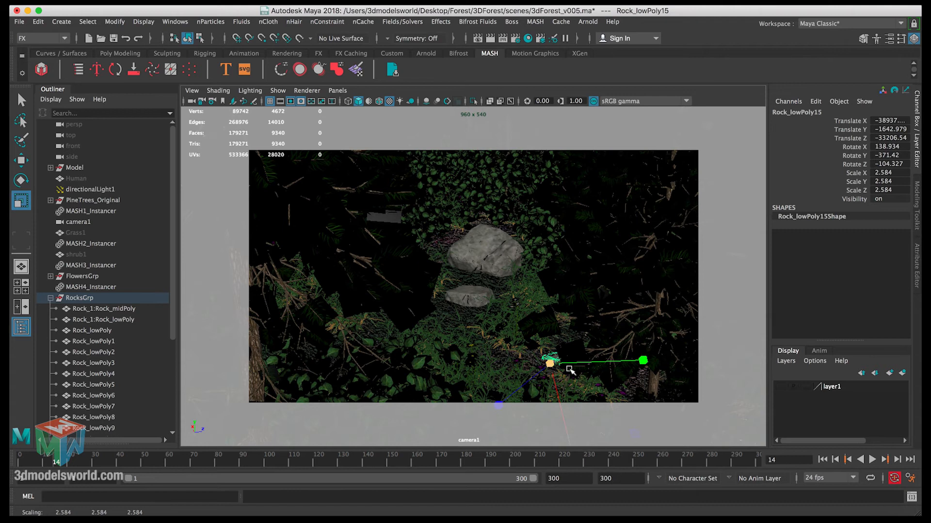
key(e)
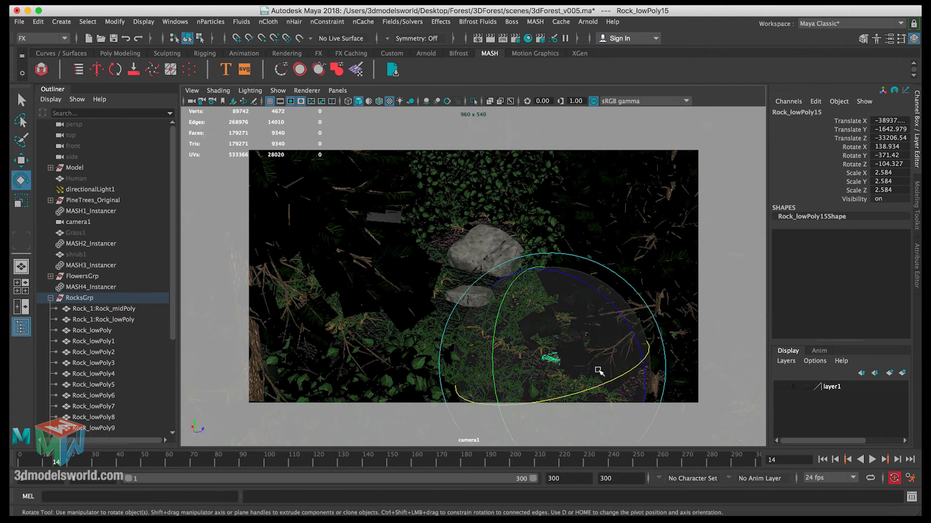
drag(614, 379, 555, 278)
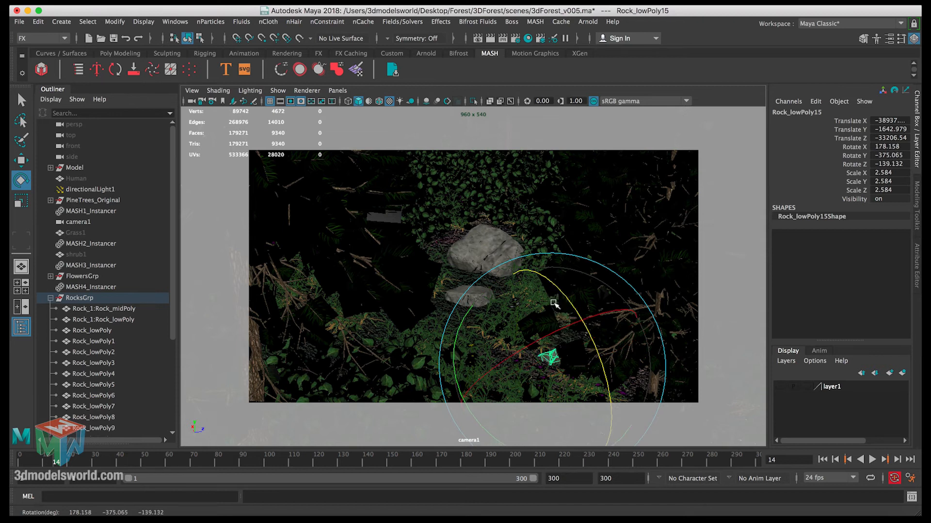
key(q)
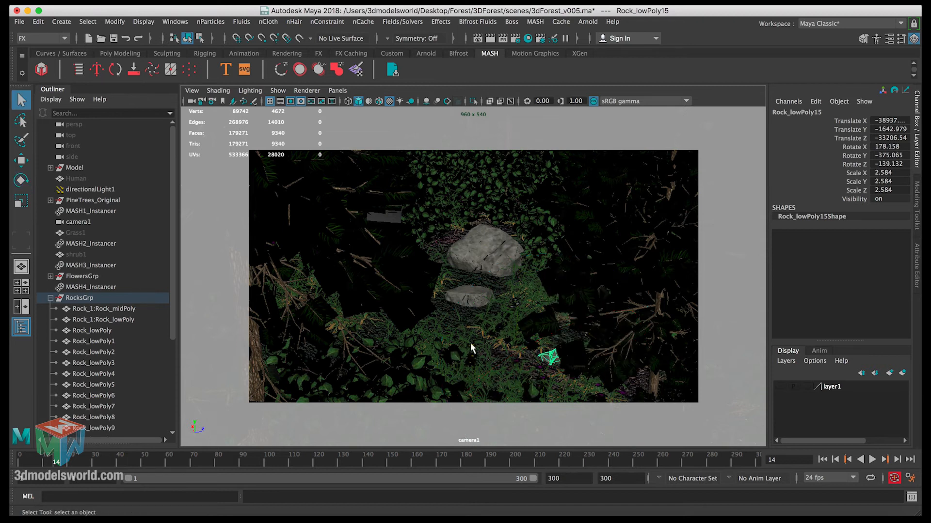
click(447, 322)
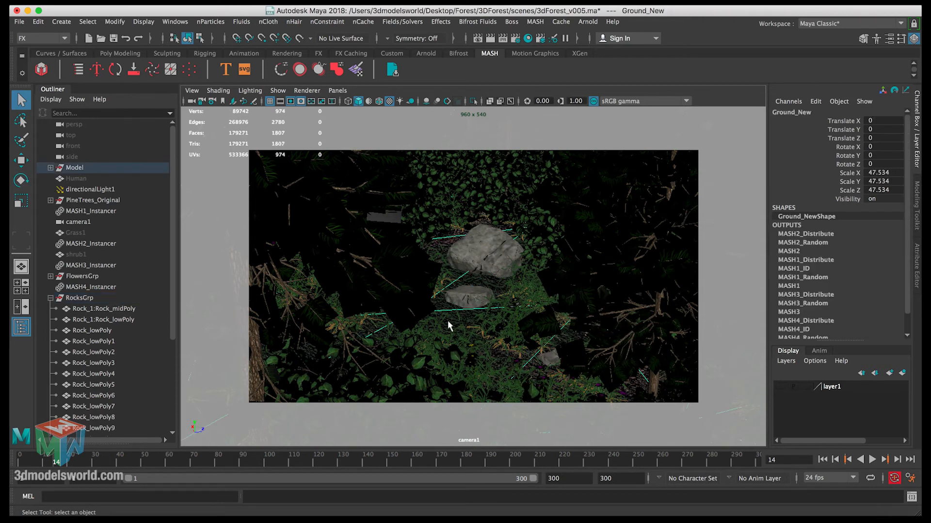
mouse_move(26, 460)
mouse_down()
mouse_move(47, 460)
mouse_move(10, 464)
mouse_up()
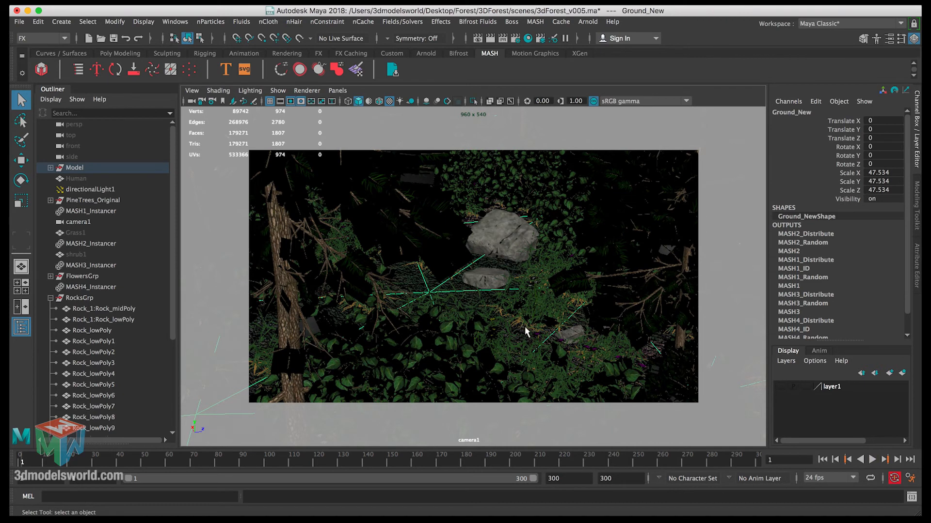
Step: Duplicate Rock_lowPoly15 and move the copy to the clearing beside the large rocks, at about X -37735, Y -1437, Z -34531
click(567, 331)
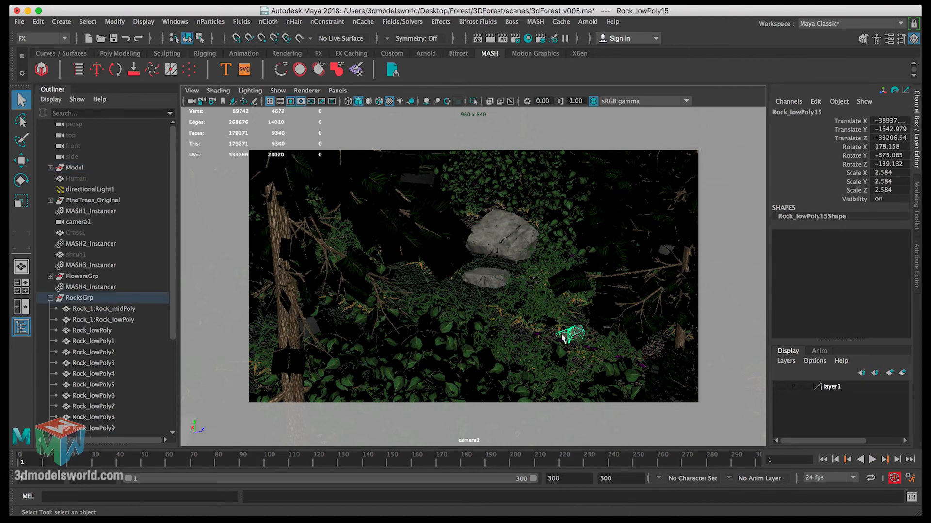
key(ctrl+d)
key(w)
key(v)
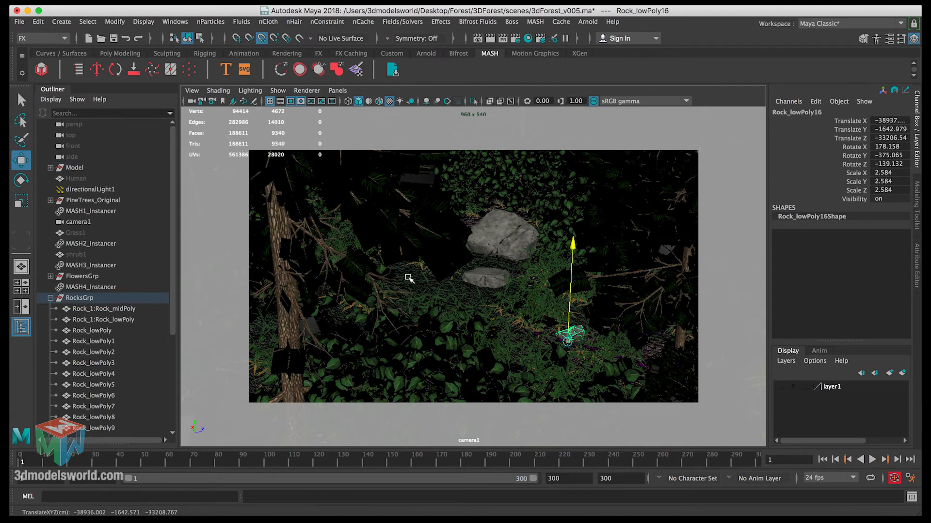
drag(559, 318, 436, 280)
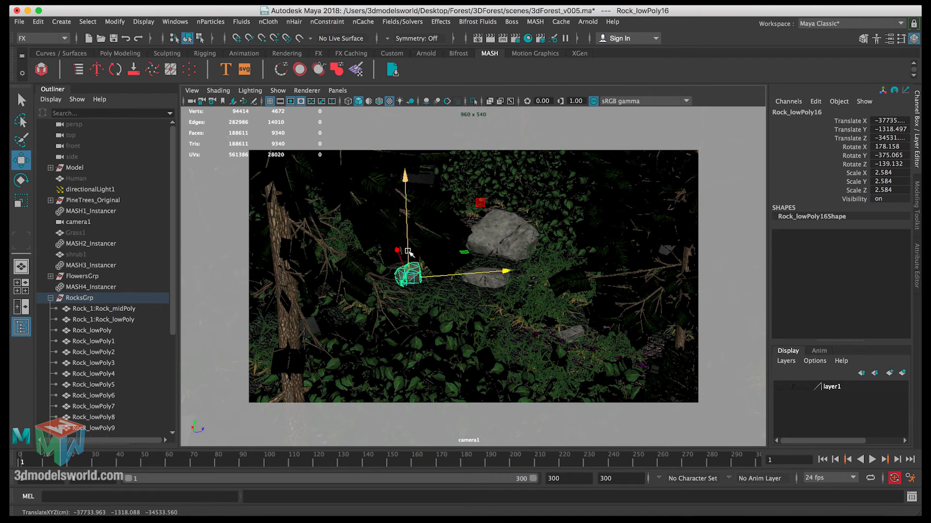
drag(409, 252, 408, 262)
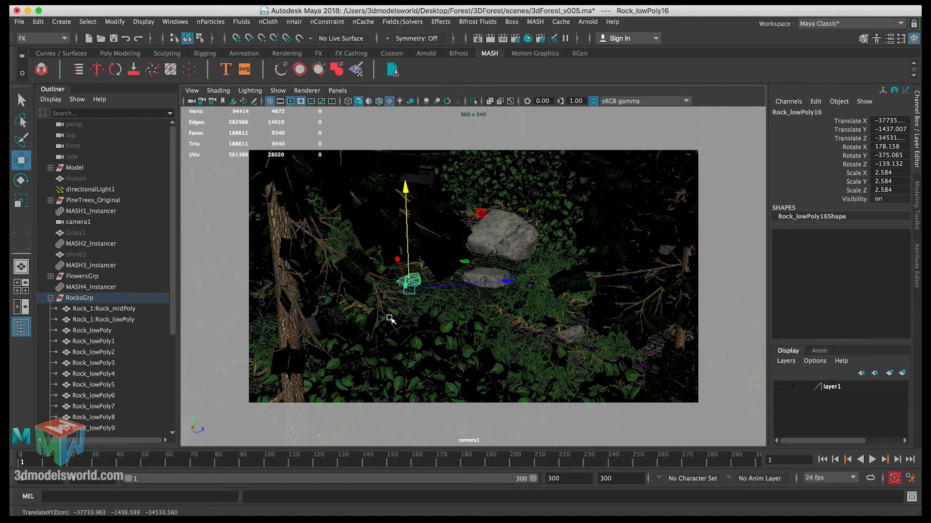
Step: Deselect the new rock copy and review its placement by running camera1's animation to frame 300 and returning to frame 1
key(q)
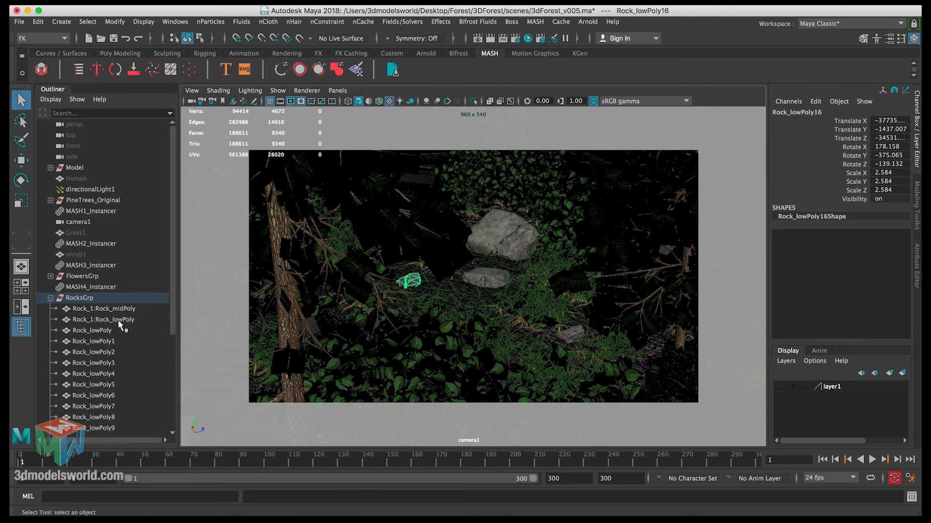
key(4)
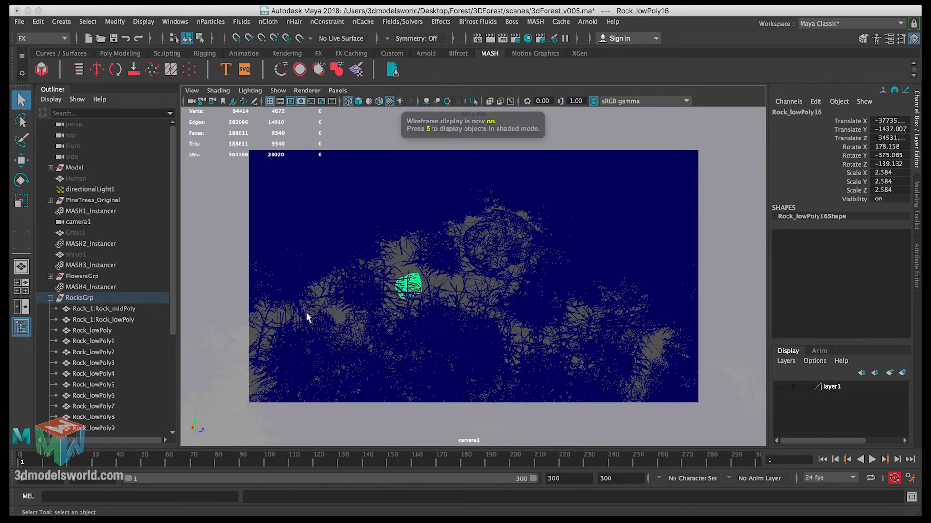
click(404, 269)
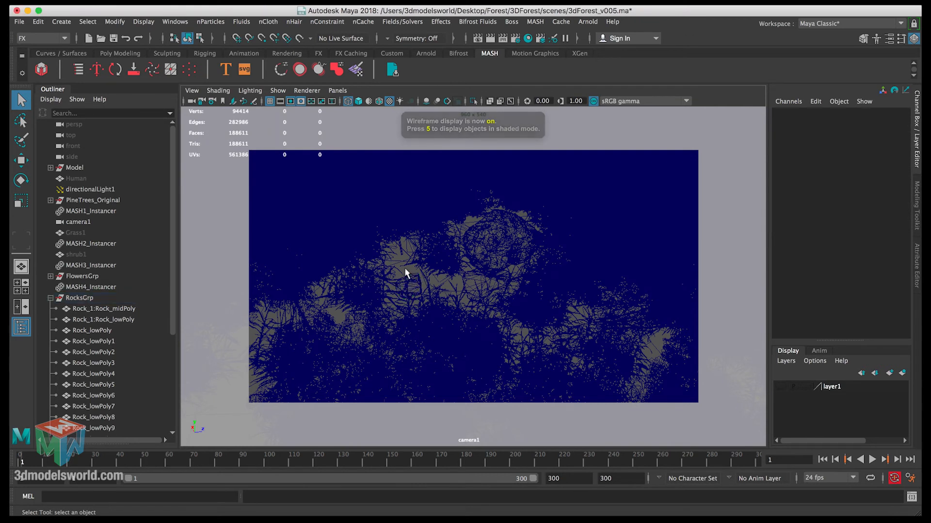
key(5)
key(6)
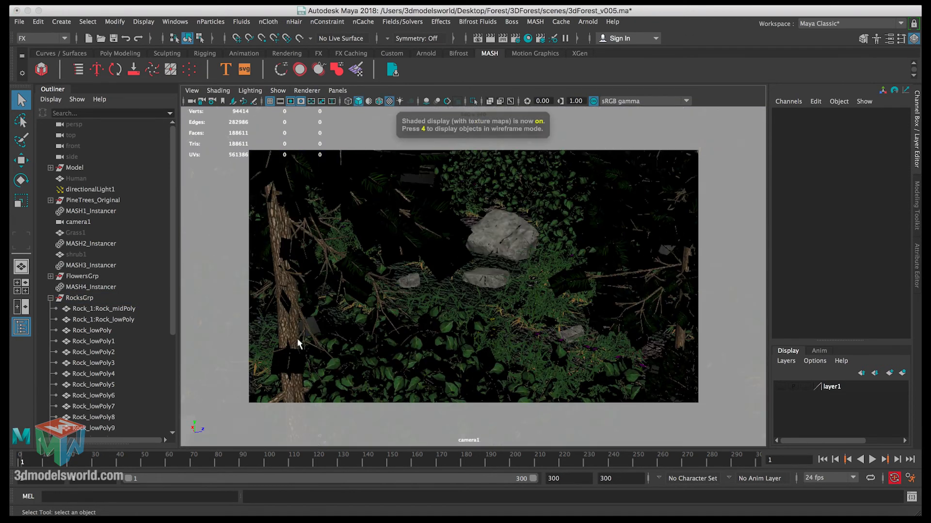
drag(29, 460, 418, 450)
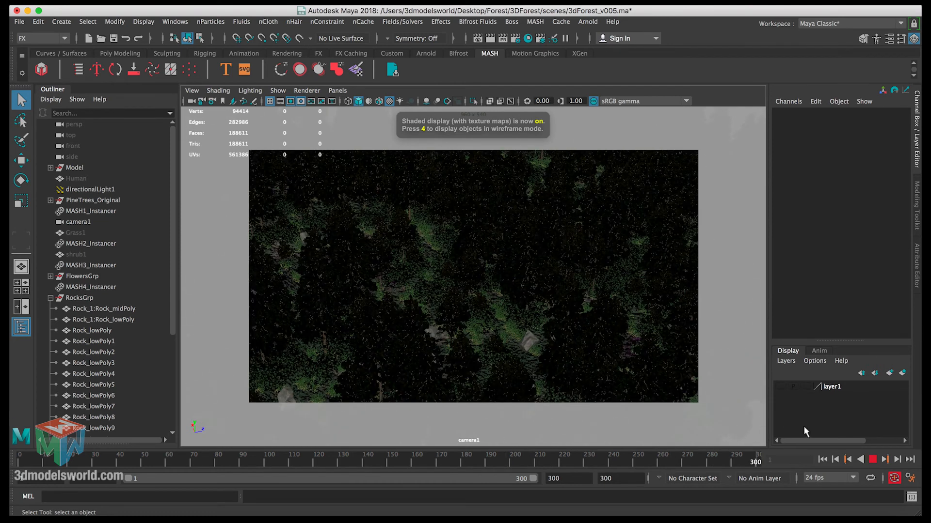
click(823, 459)
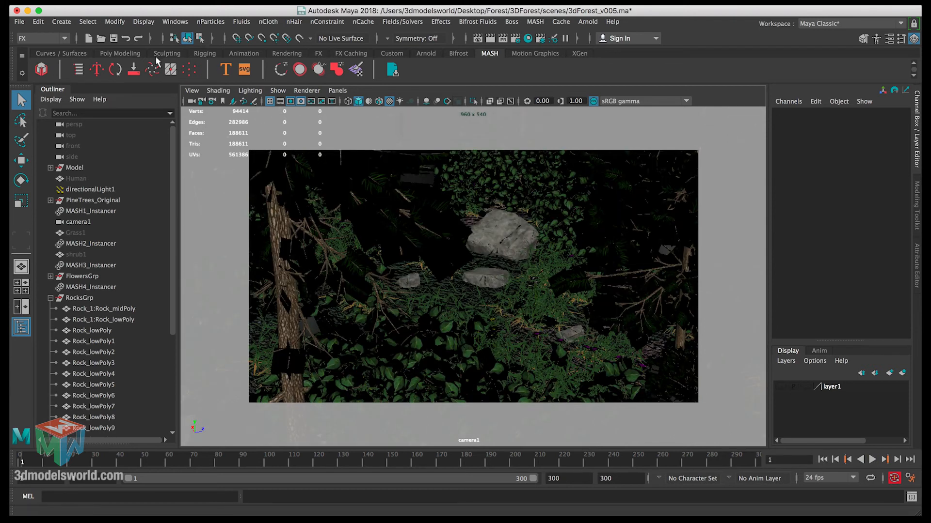
Step: Save the scene and render frame 1 from camera1 with the Arnold Renderer
key(super+s)
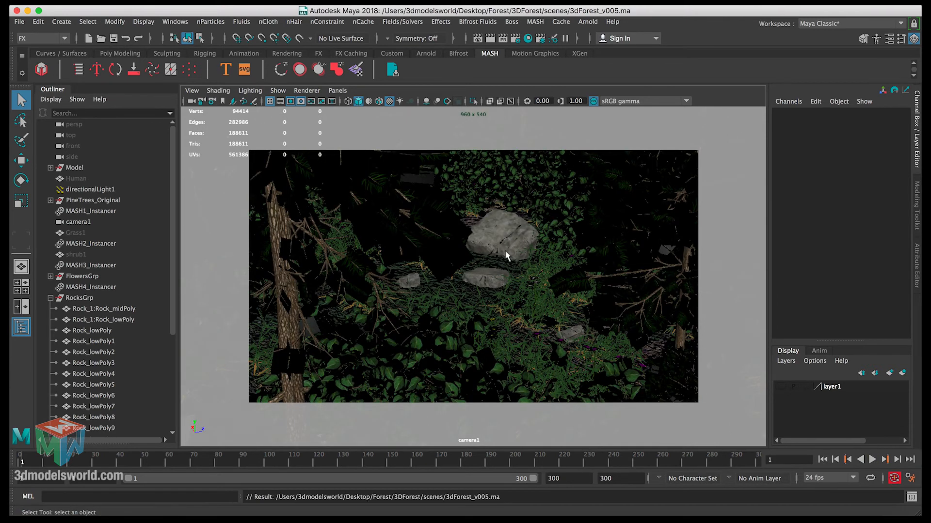
click(491, 43)
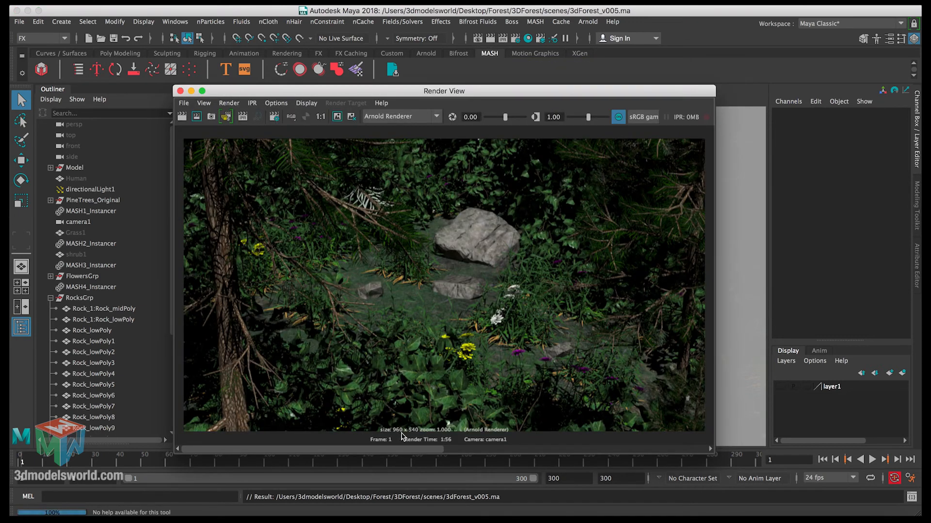
Step: Compare the new frame 1 render with the previously kept renders
drag(416, 452, 280, 438)
drag(419, 454, 380, 440)
mouse_move(318, 441)
mouse_down()
mouse_move(682, 435)
mouse_move(311, 438)
mouse_up()
drag(427, 449, 409, 424)
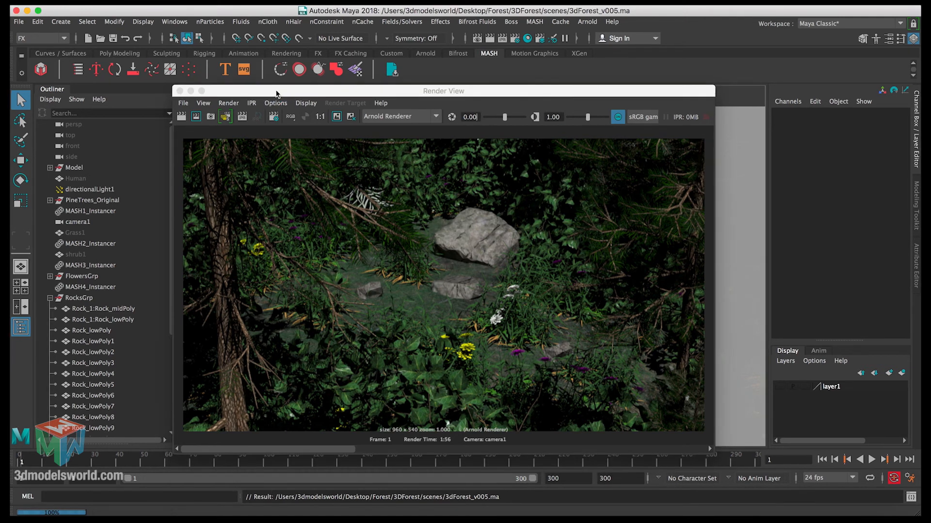
drag(275, 90, 275, 88)
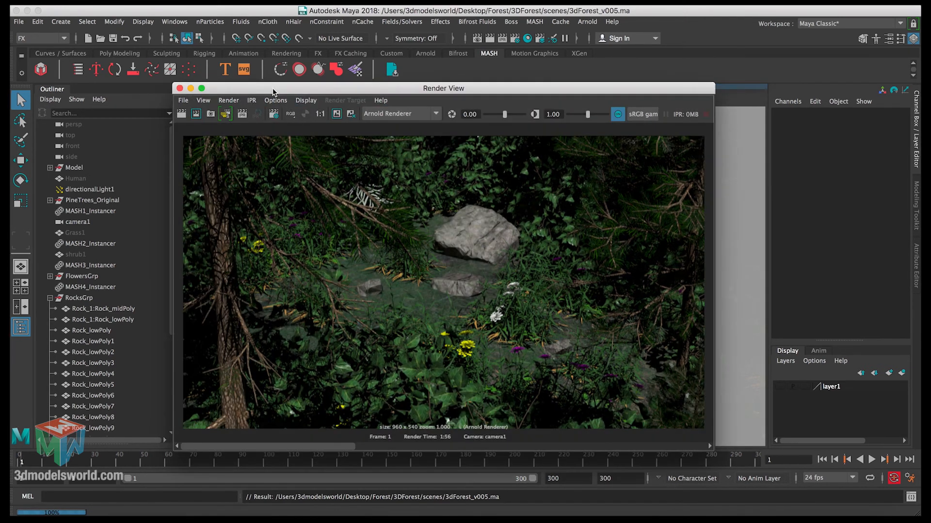
drag(355, 449, 618, 442)
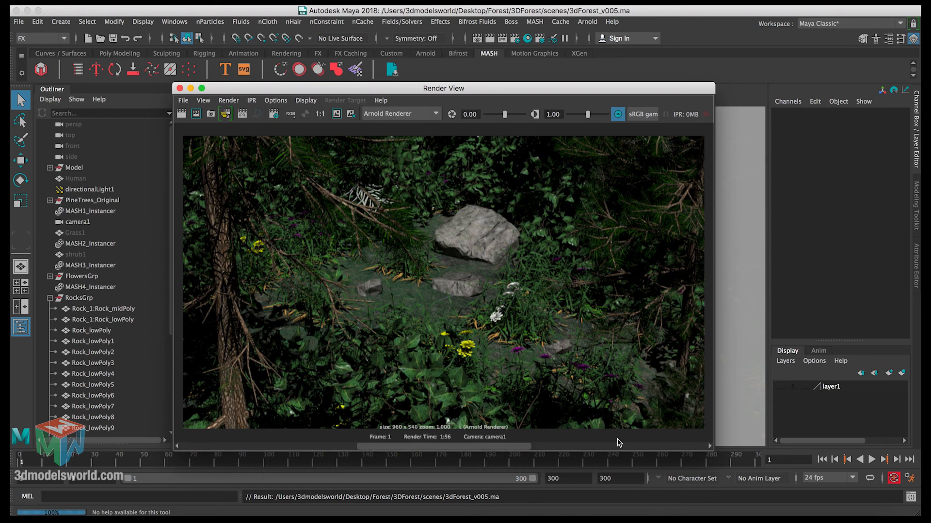
Step: Remove the older kept images from the Render View and keep the current frame 1 render
click(351, 114)
click(351, 114)
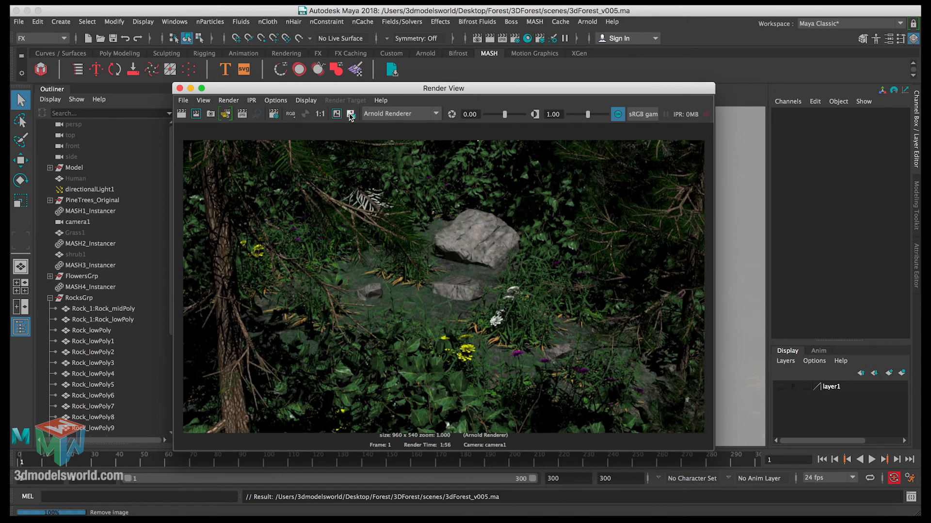
click(338, 116)
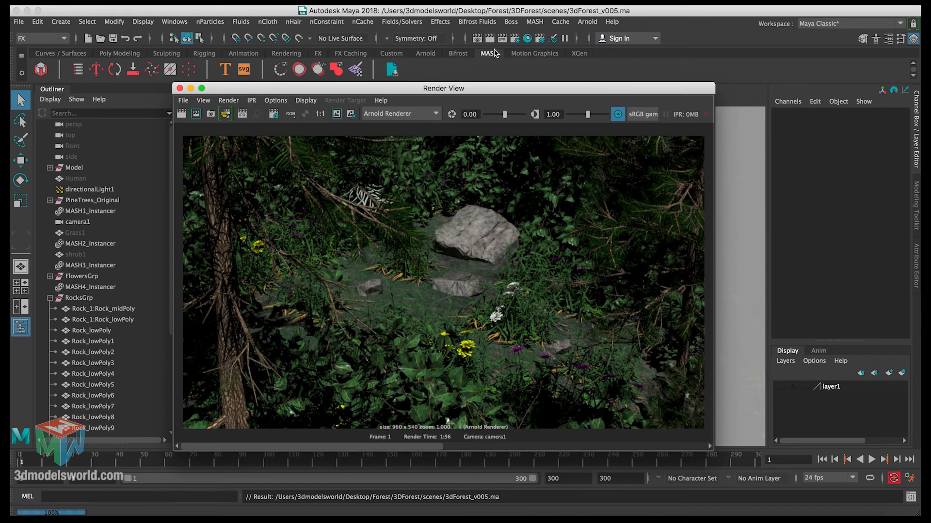
Step: Delete the unused shading nodes in the Hypershade
click(528, 38)
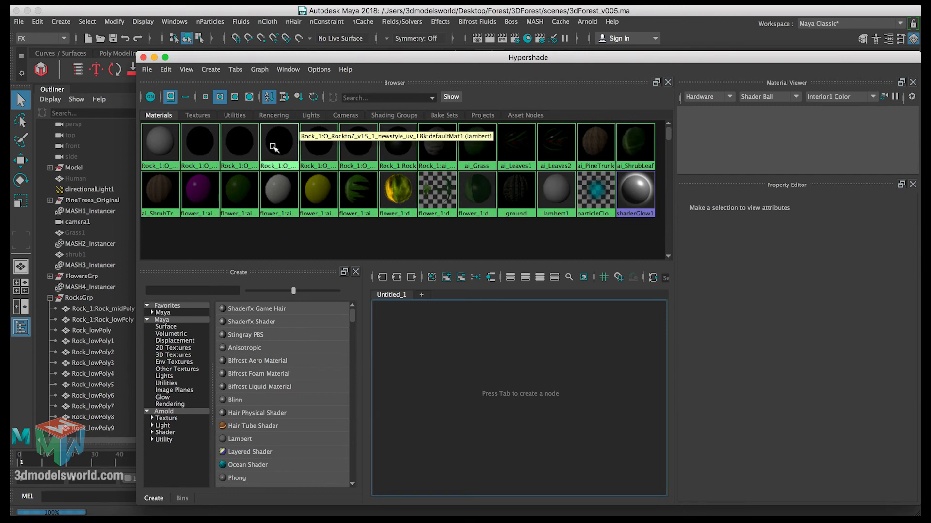
click(166, 71)
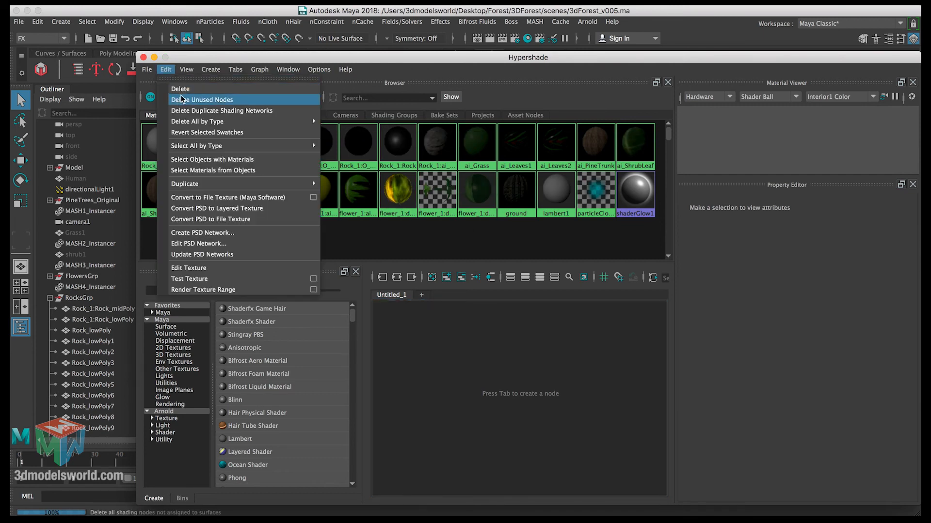
click(181, 100)
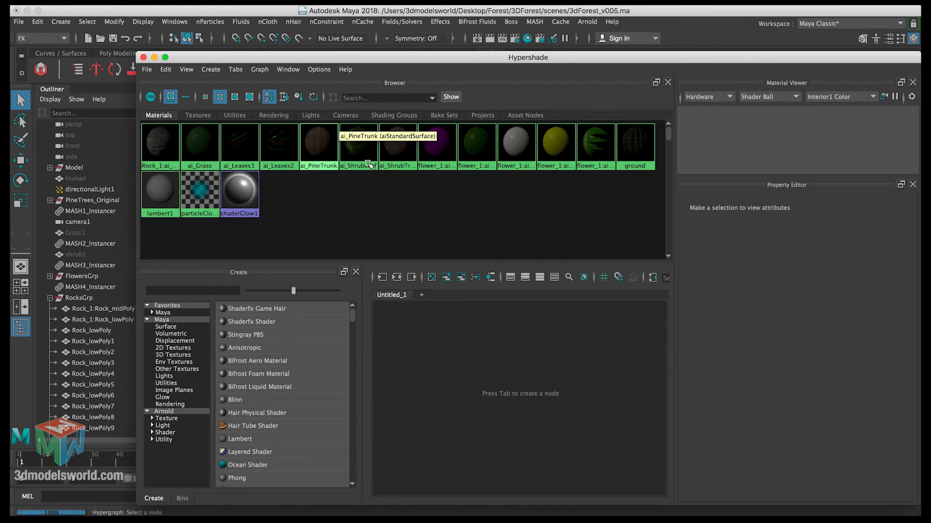
Step: Graph the ground material's input and output connections in the Hypershade work area
click(635, 154)
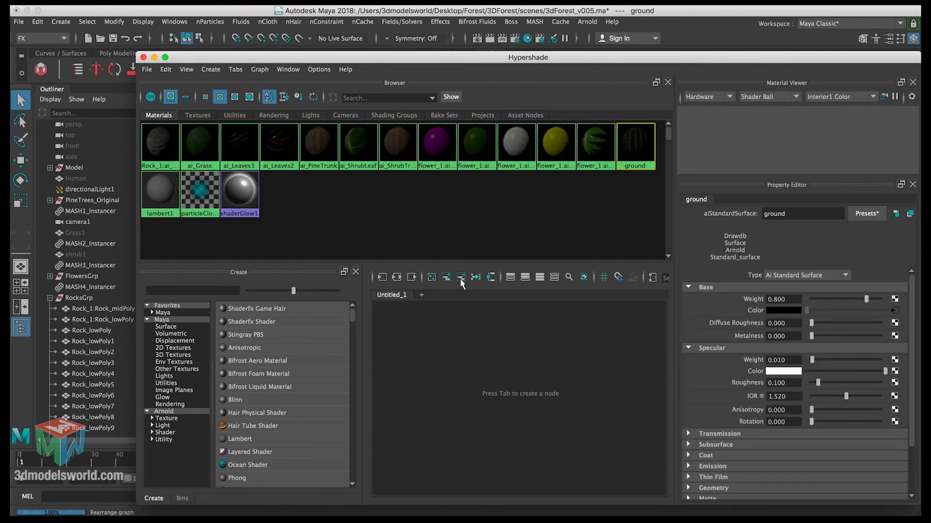
click(411, 277)
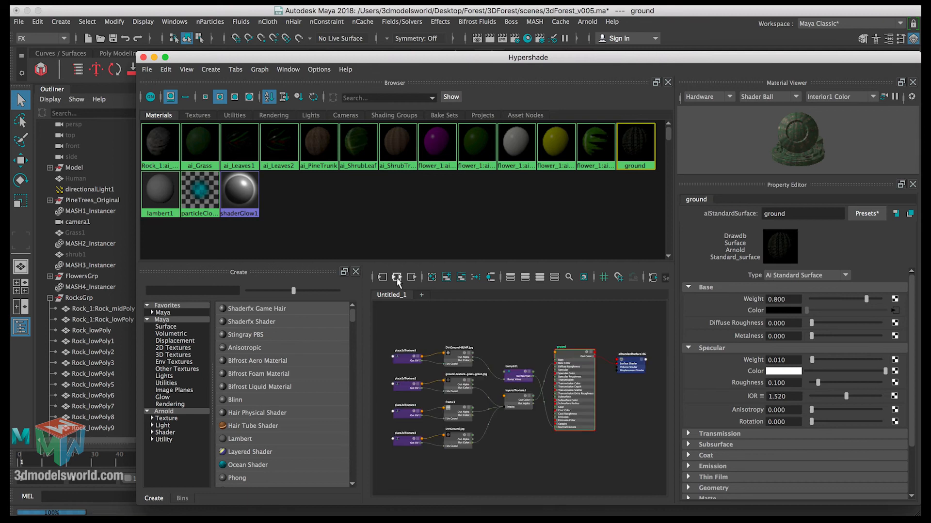
drag(487, 64, 470, 64)
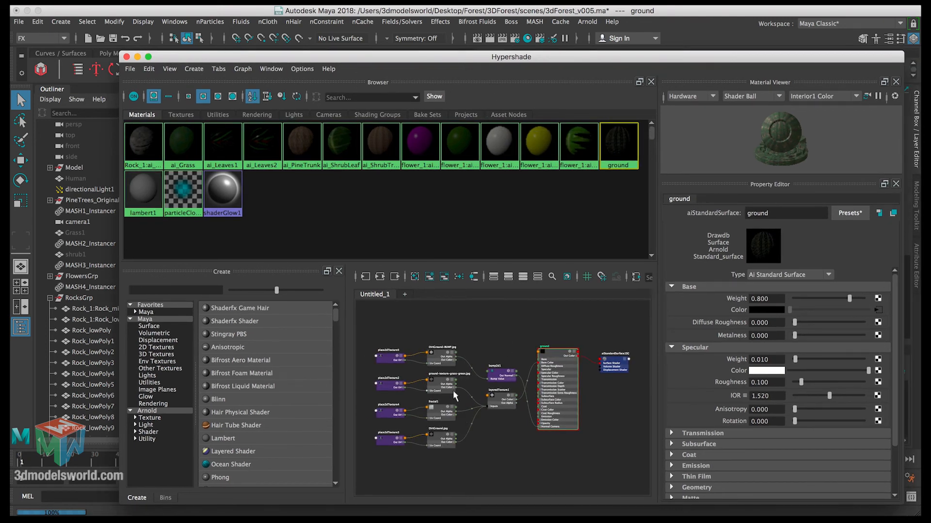
scroll(455, 395, up, 5)
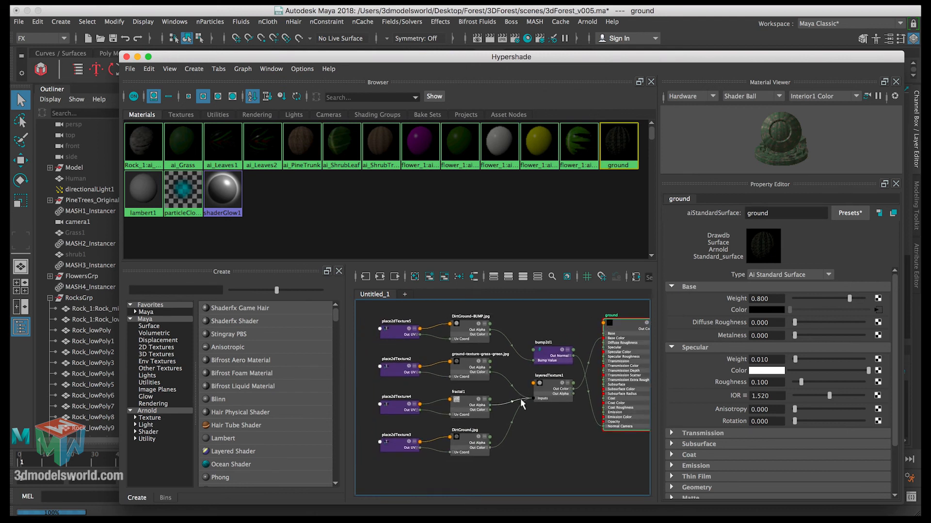
Step: Set the Bump Depth of the ground material's bump2d1 node to 3
click(465, 328)
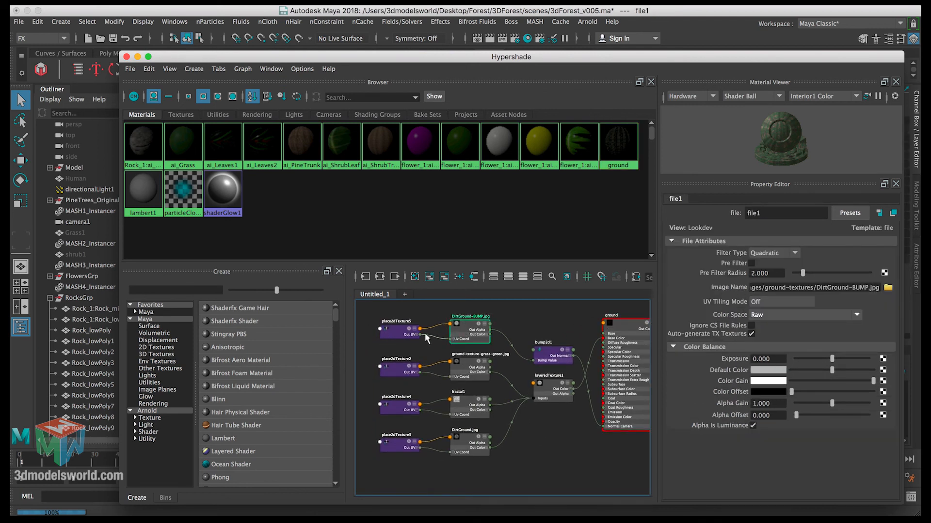
click(550, 342)
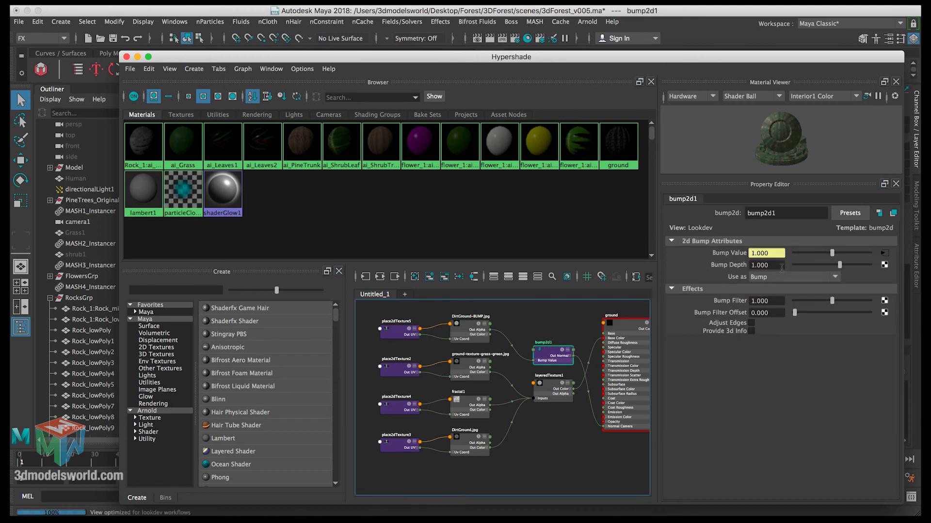
click(782, 265)
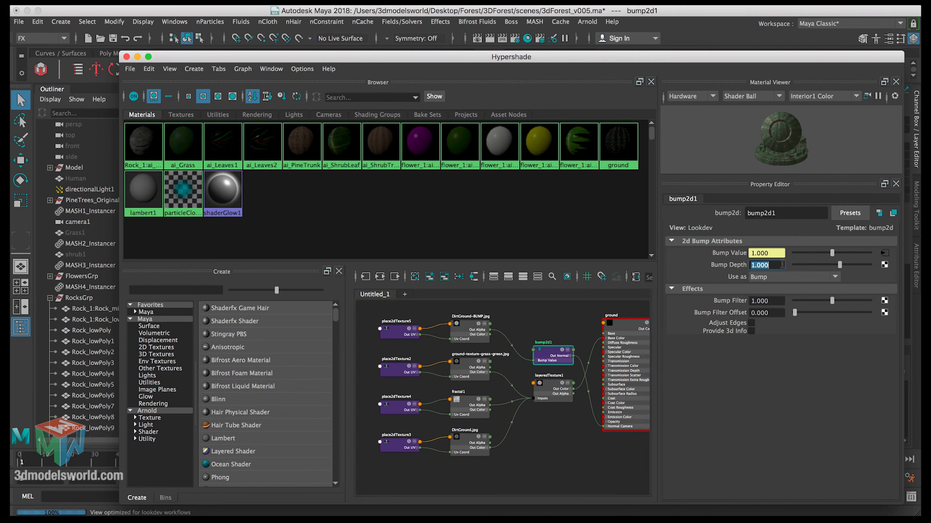
text(3)
key(Return)
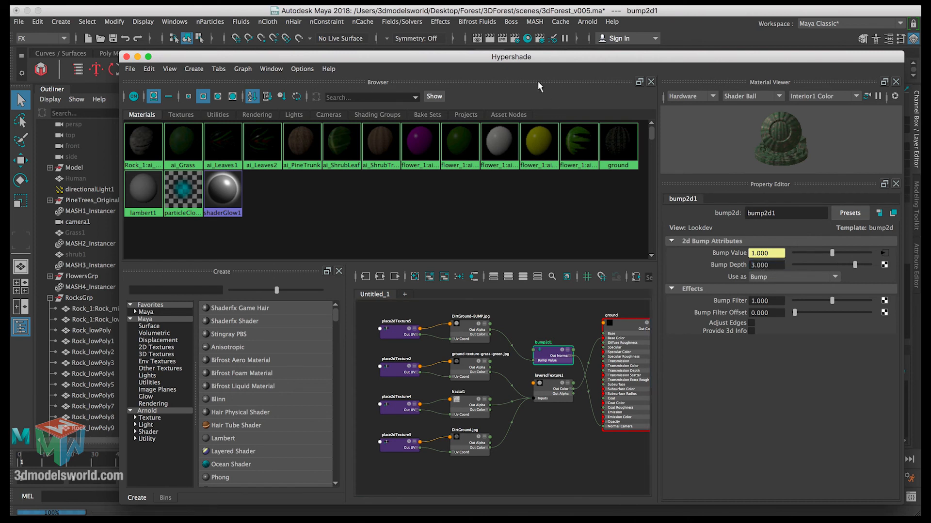
Step: Return to the Render View, remove the blank kept image and keep the current frame 1 render
drag(490, 58, 578, 129)
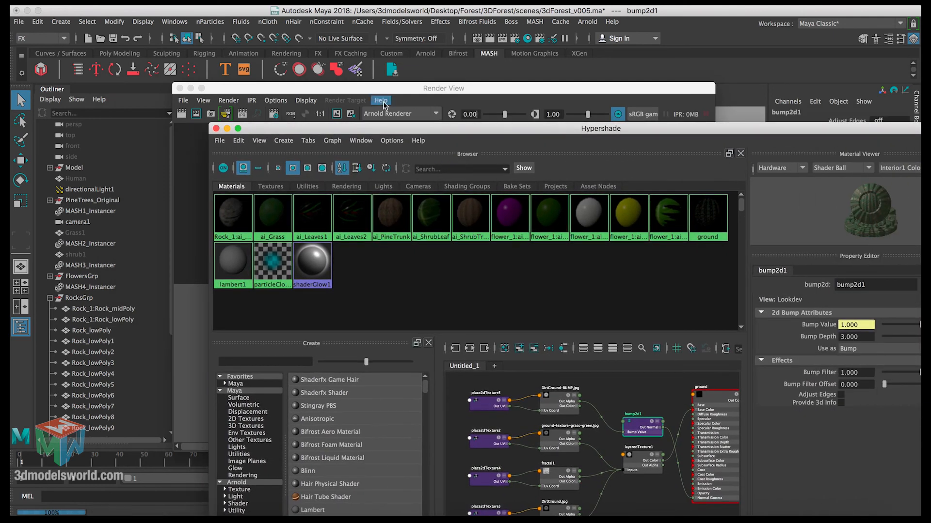
click(363, 94)
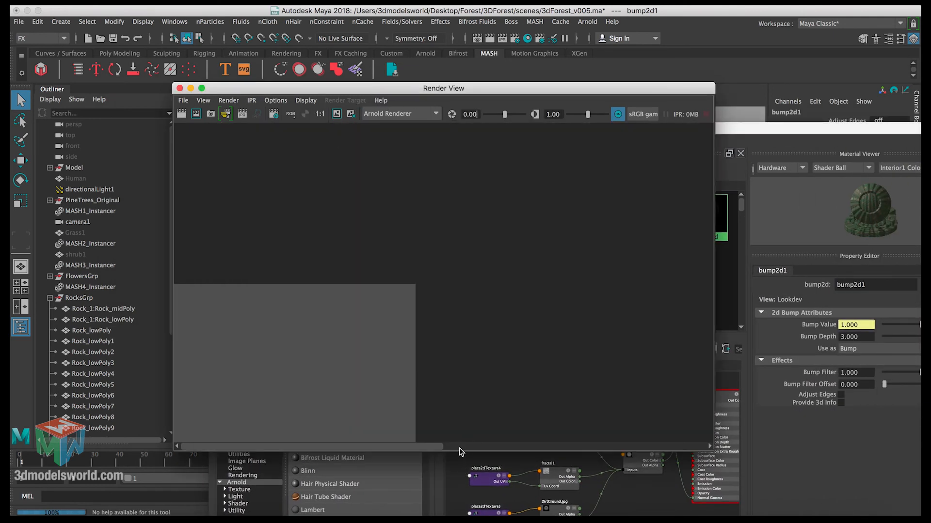
click(461, 448)
click(247, 446)
click(515, 444)
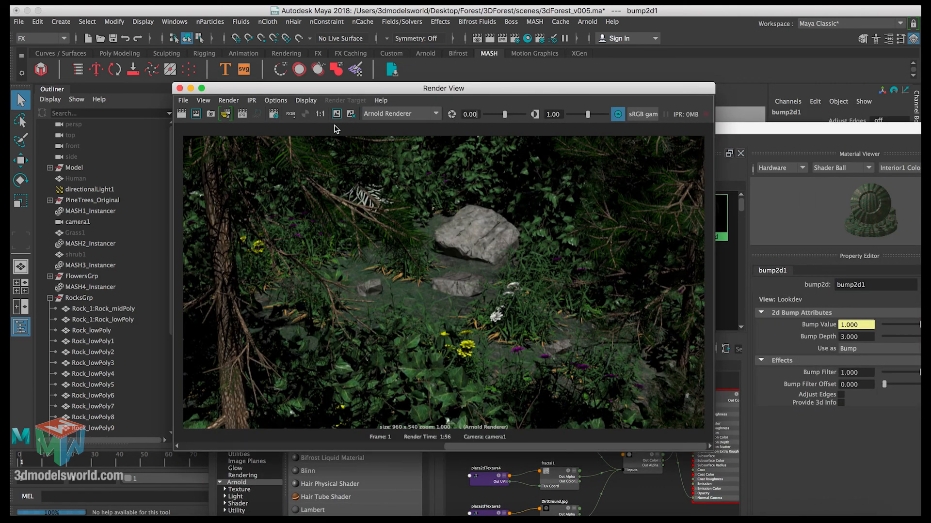
click(351, 114)
click(337, 114)
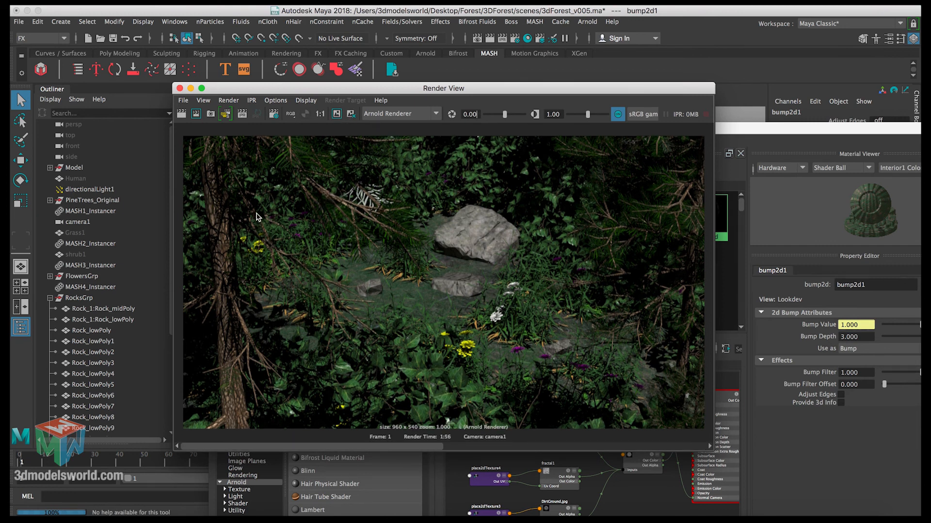
Step: Render a region of frame 1 covering the rocks and the surrounding clearing, and minimize the Hypershade
drag(257, 206, 398, 299)
drag(604, 400, 615, 403)
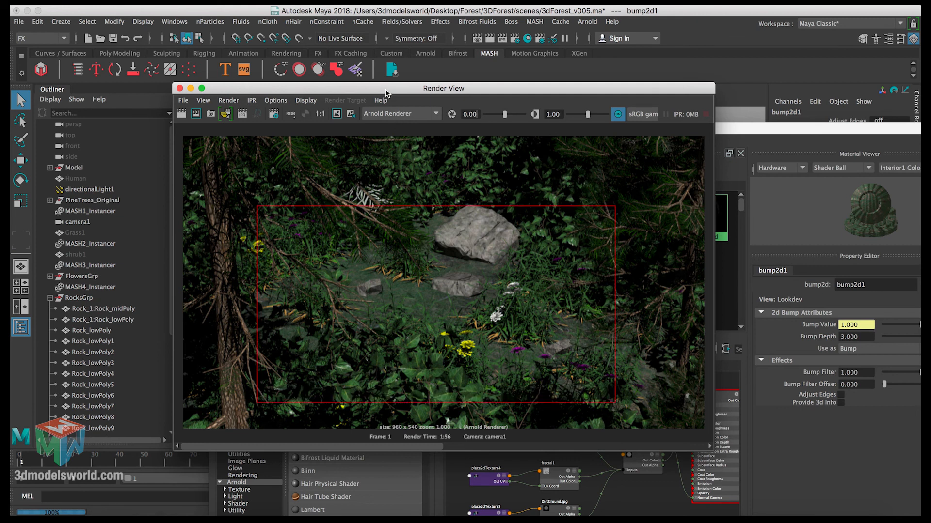
drag(388, 90, 547, 106)
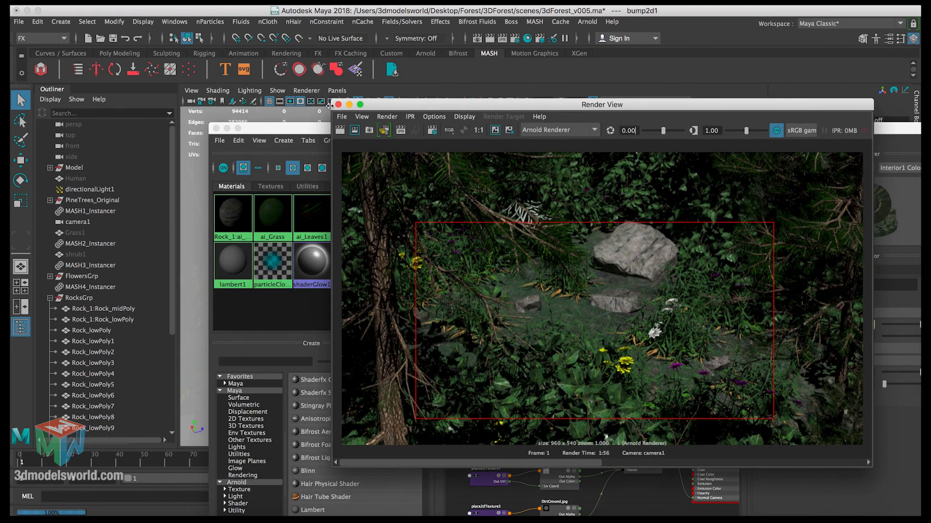
click(227, 128)
drag(396, 104, 318, 96)
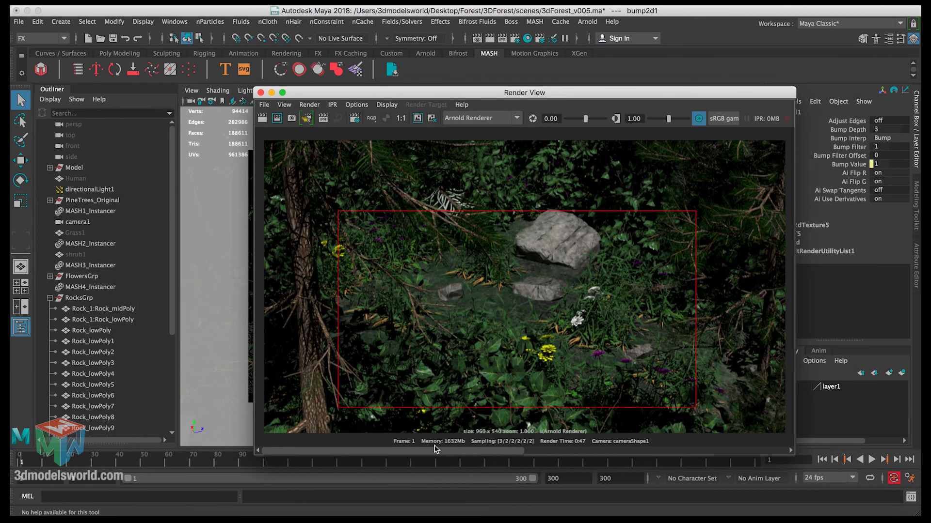
Step: Compare the previously kept frame 1 render with the new region render to examine the ground bump, clearing the render region marquee
drag(498, 453, 791, 438)
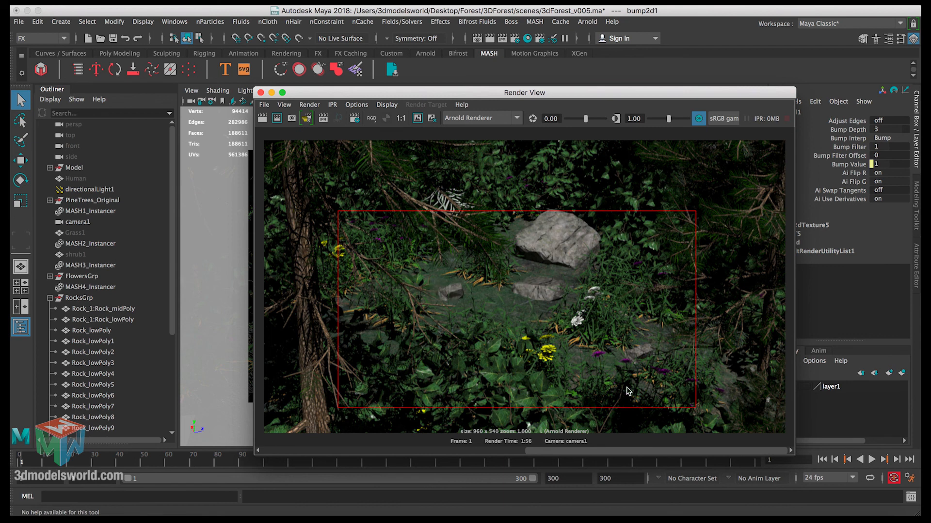
drag(596, 449, 475, 435)
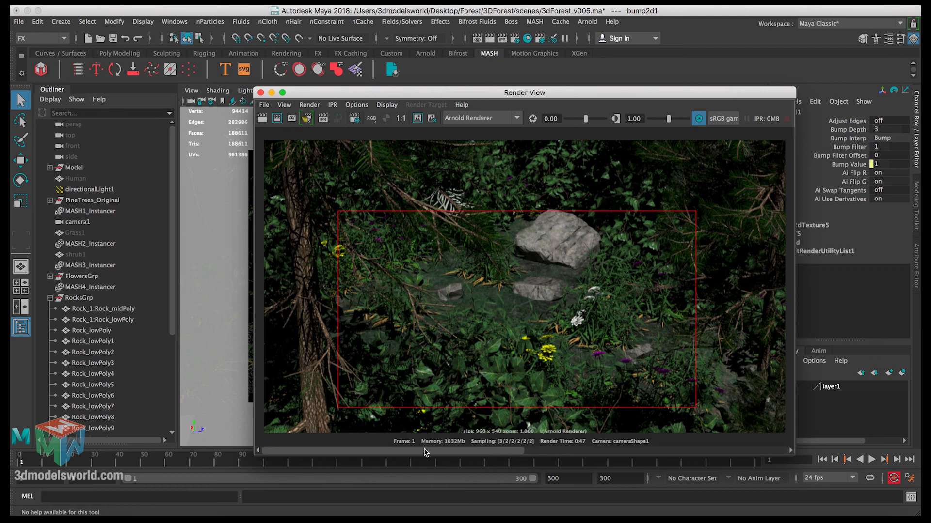
drag(605, 435, 444, 431)
click(610, 347)
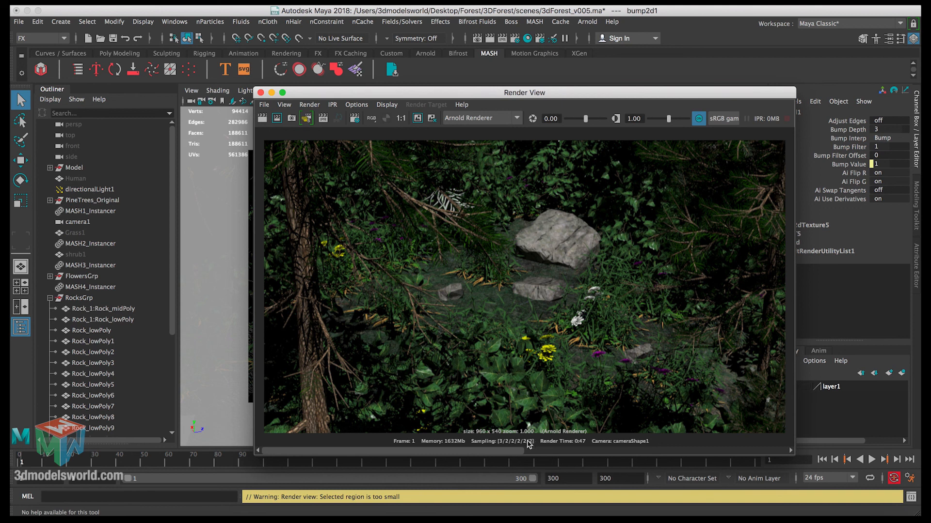
drag(641, 448, 416, 433)
Step: Restore and close the minimized Hypershade, and move the Render View window clear of the Channel Box
click(833, 517)
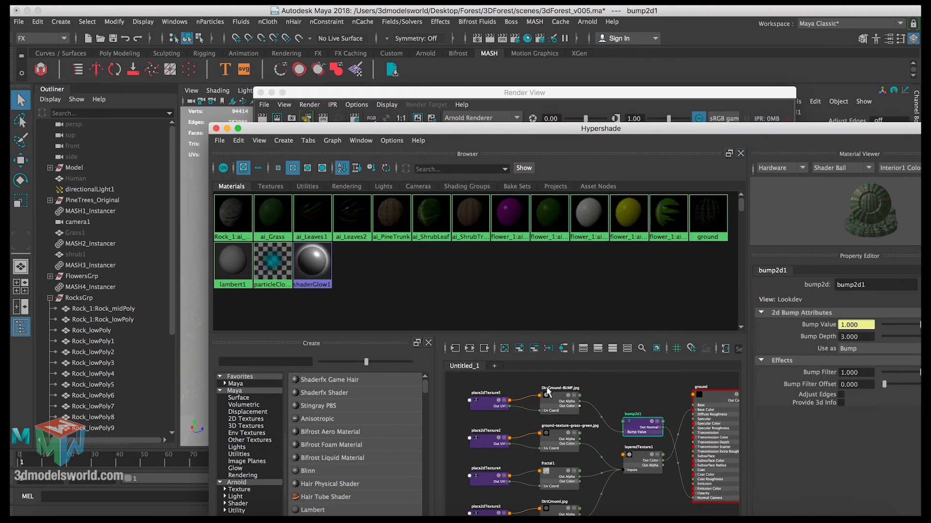
click(216, 128)
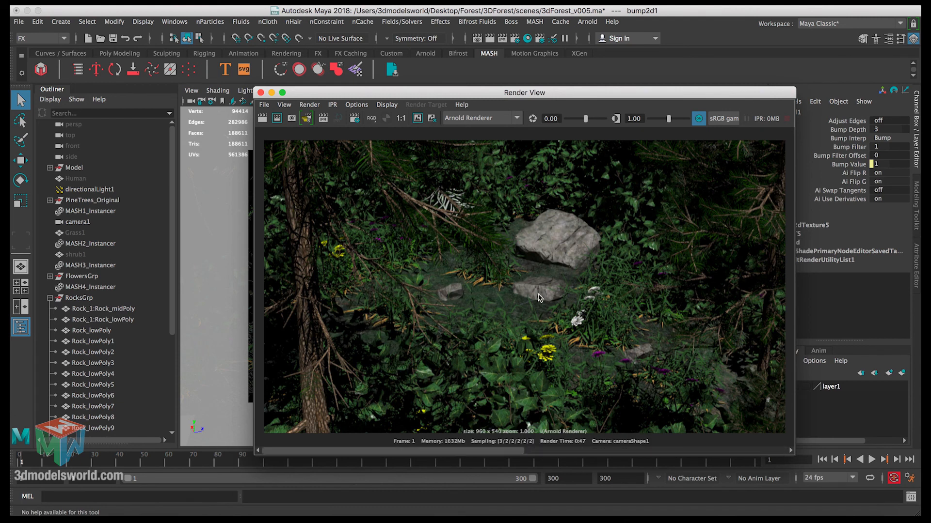
drag(536, 100, 487, 100)
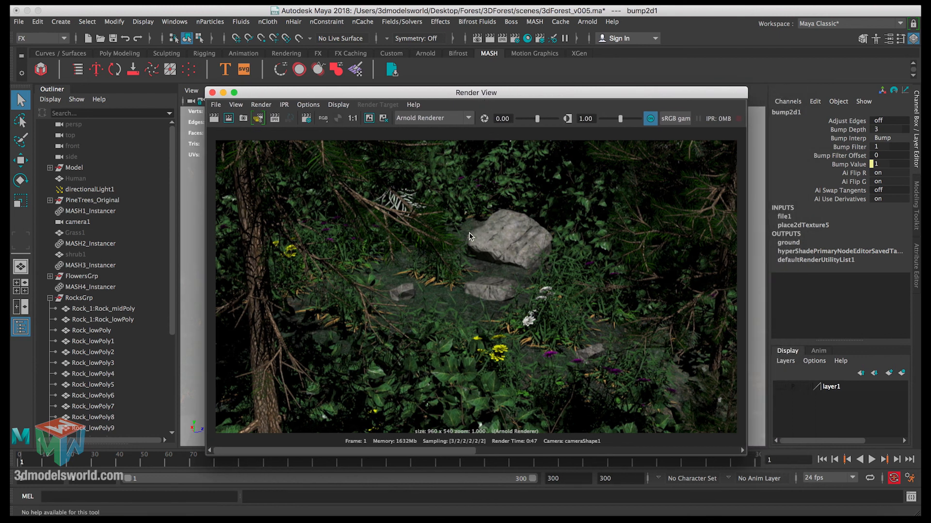